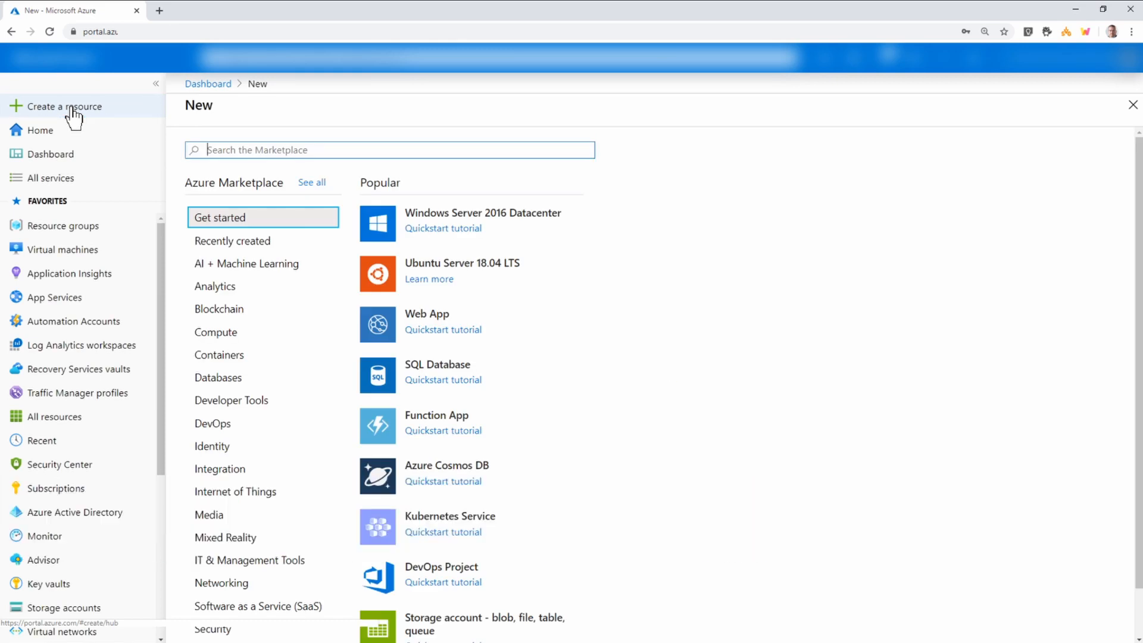
# Find Virtual Network in the Marketplace with a 'vnet' search and start creating one.
pyautogui.write('vnet')
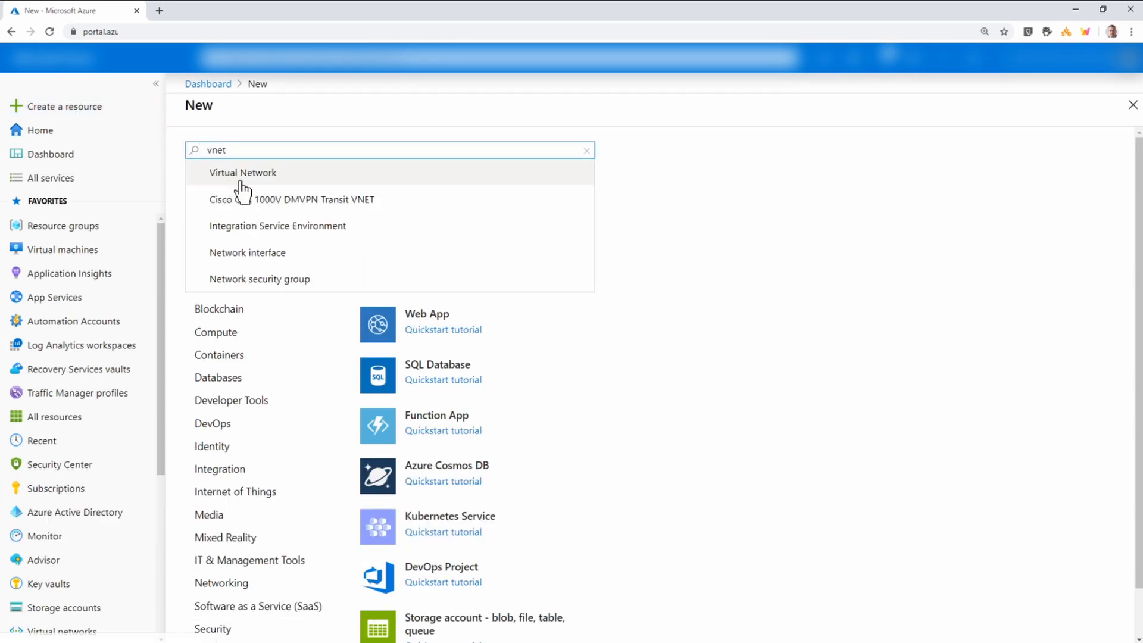
pyautogui.click(243, 174)
pyautogui.click(294, 203)
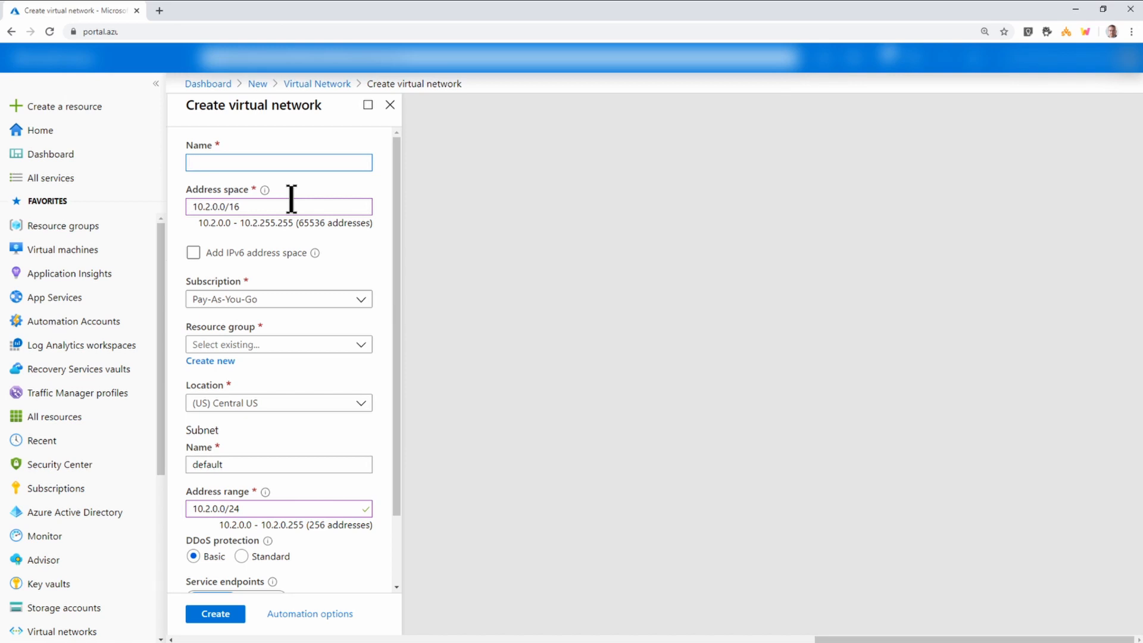
# Name the network AADDSVnet with address space 10.201.0.0/16 and begin a new resource group.
pyautogui.write('AADDSVnet')
pyautogui.click(278, 208)
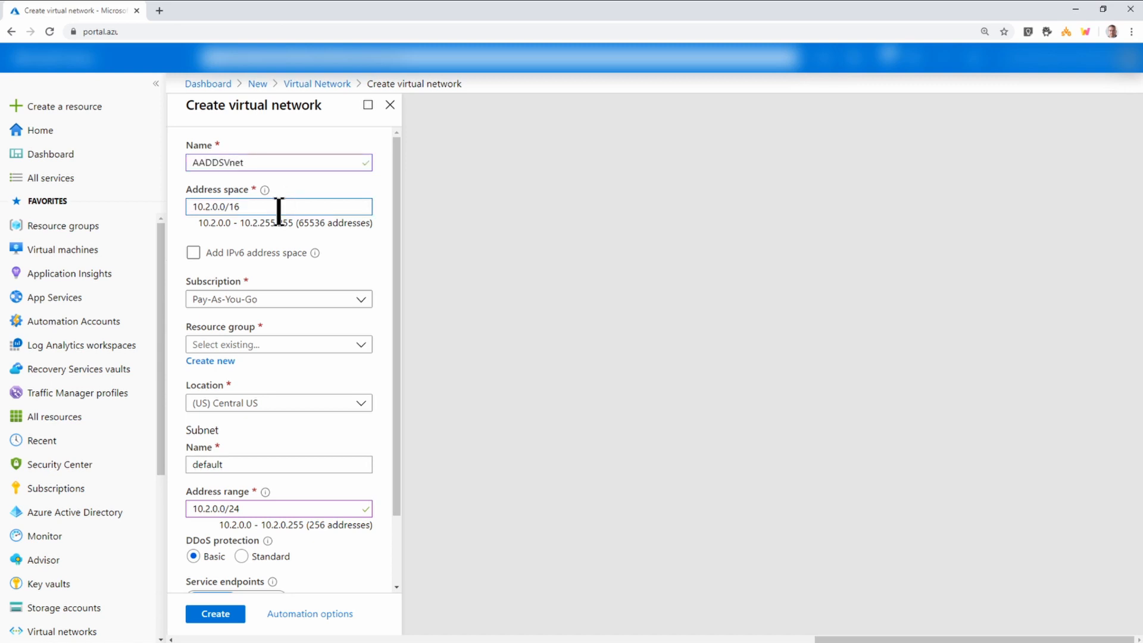
pyautogui.click(210, 207)
pyautogui.write('01')
pyautogui.scroll(-1, 286, 283)
pyautogui.press('Tab')
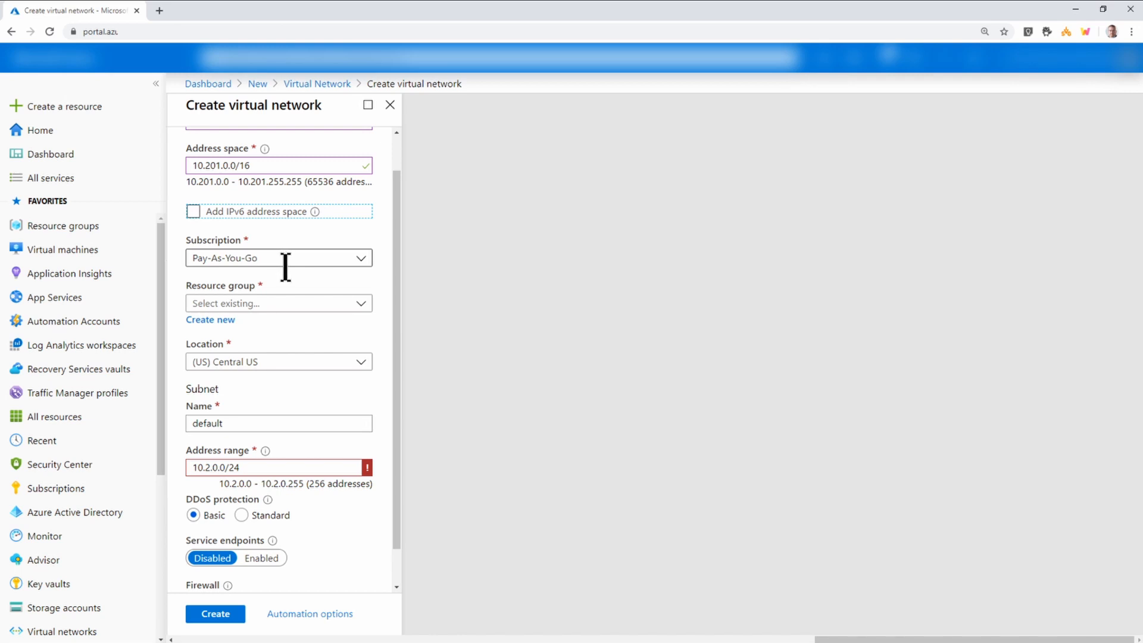
pyautogui.click(215, 322)
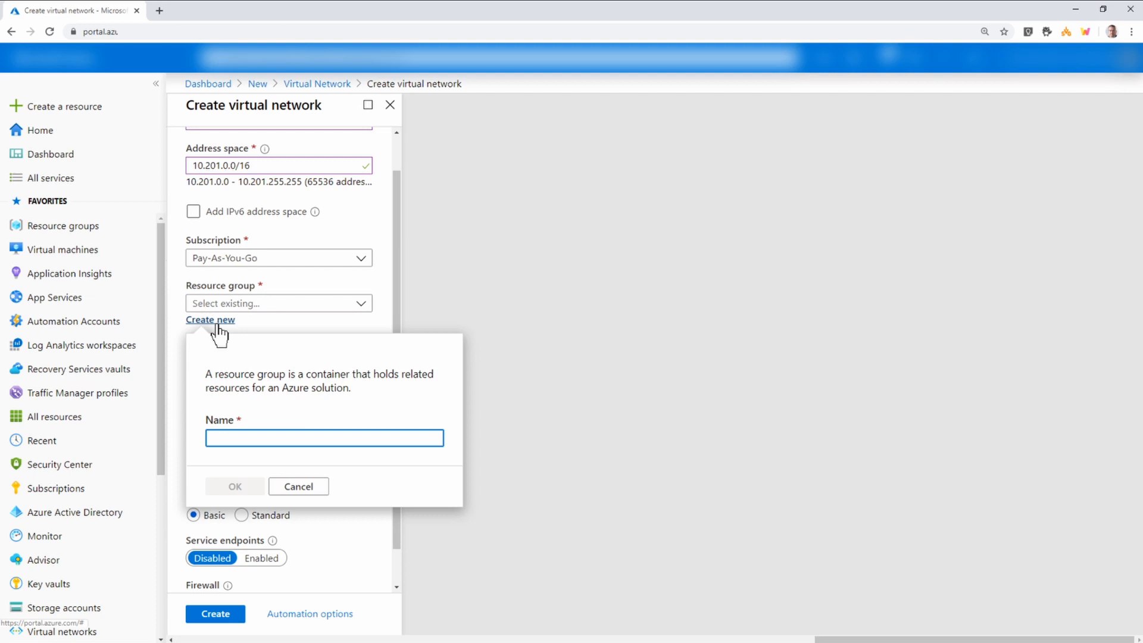
# Name the new resource group AADDSRG01, set subnet range 10.201.0.0/24, and create the network.
pyautogui.write('AADDSRG01')
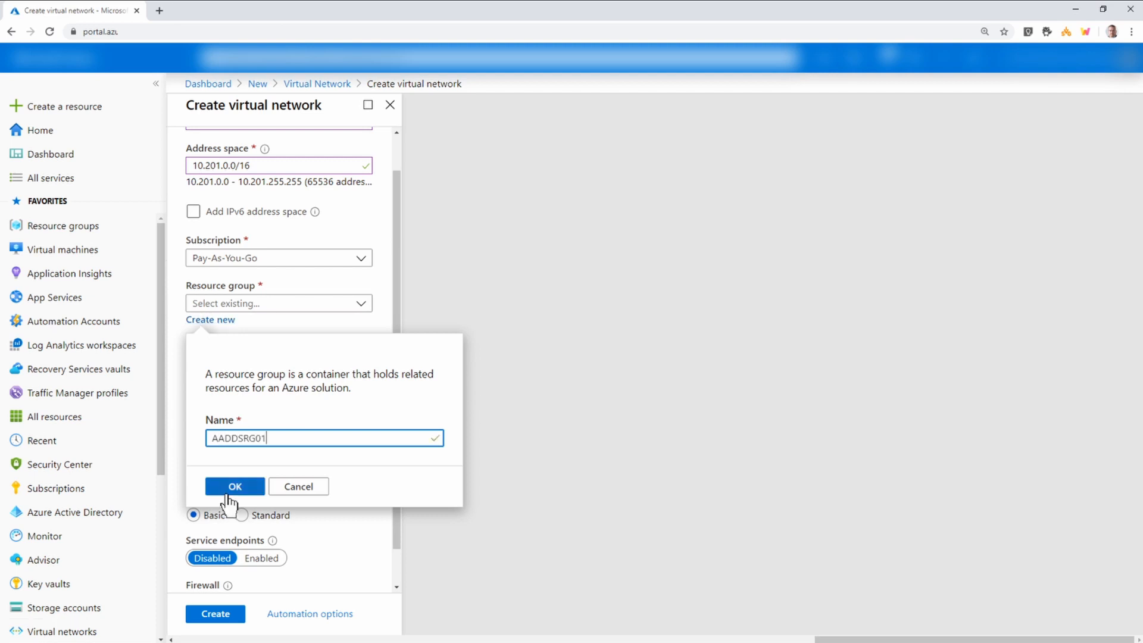
pyautogui.click(233, 488)
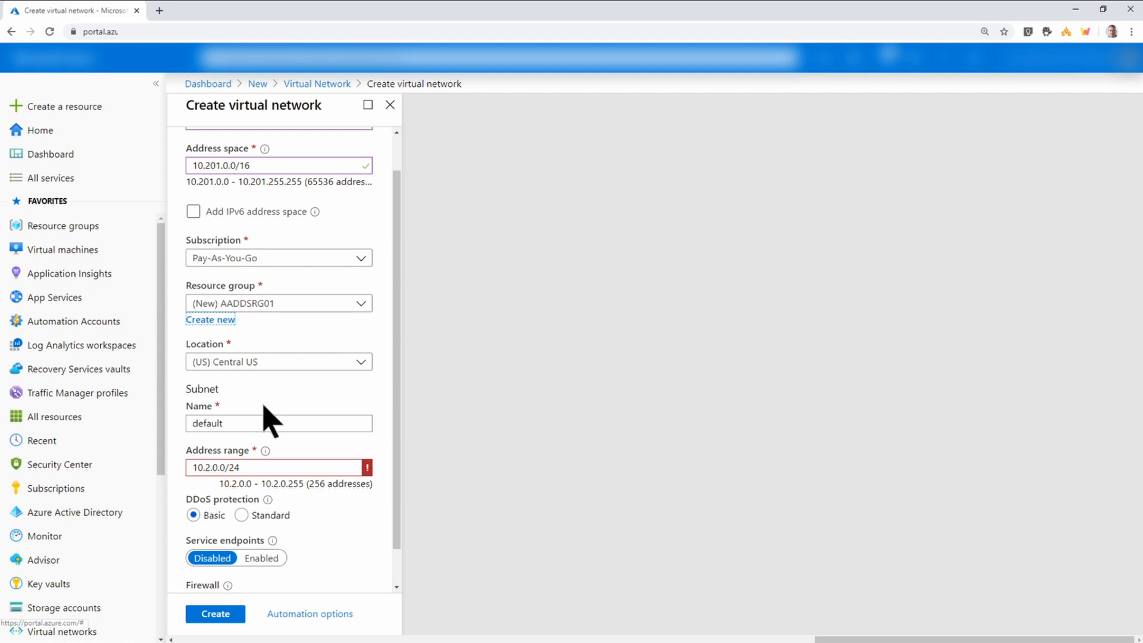
pyautogui.click(211, 467)
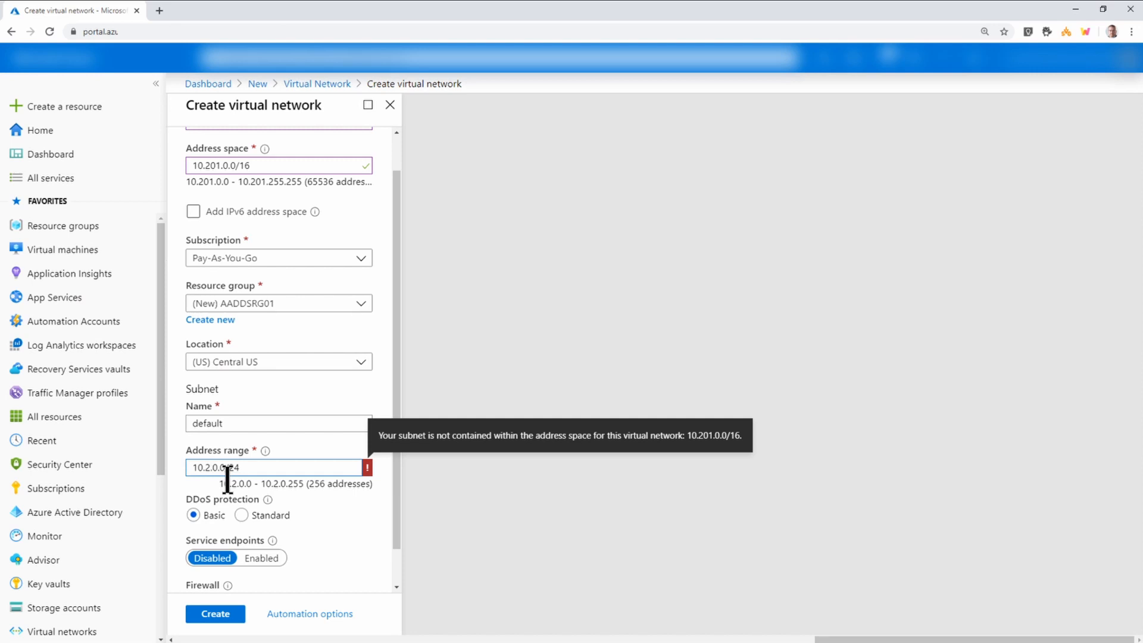
pyautogui.write('01.')
pyautogui.press('Tab')
pyautogui.scroll(-1, 301, 517)
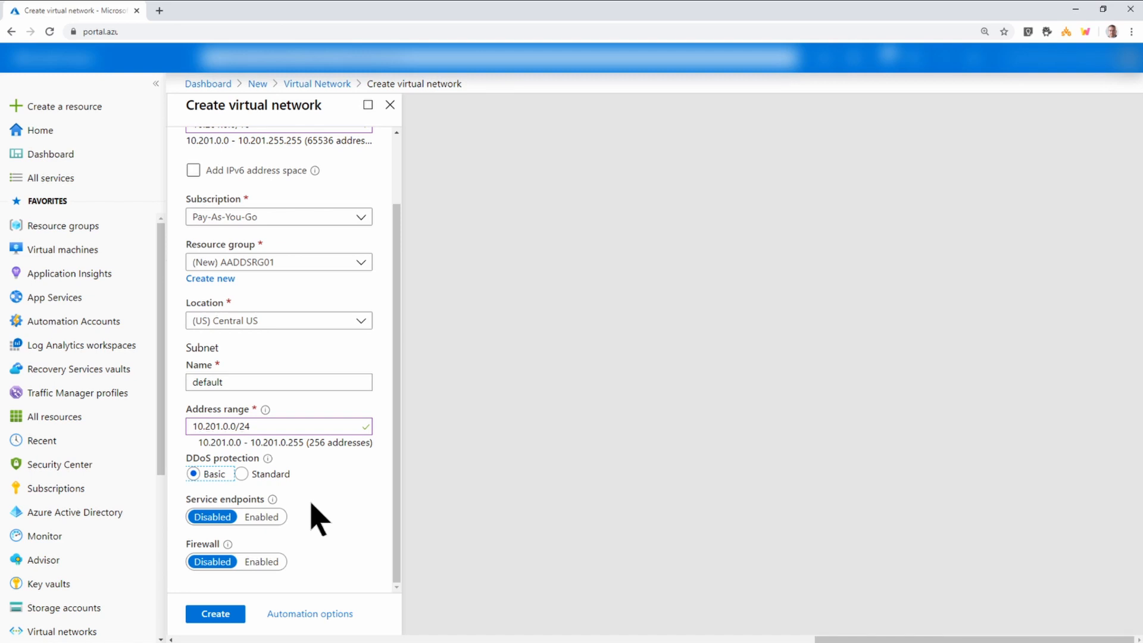
pyautogui.click(210, 617)
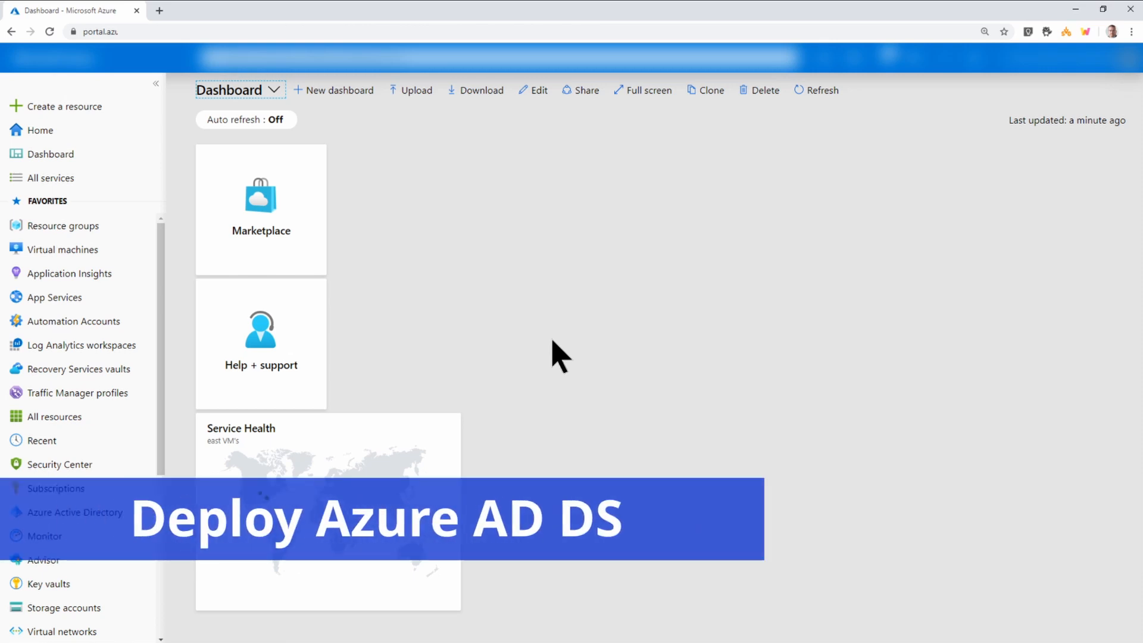
# Search the Marketplace for 'acti' and start creating Azure AD Domain Services.
pyautogui.click(63, 109)
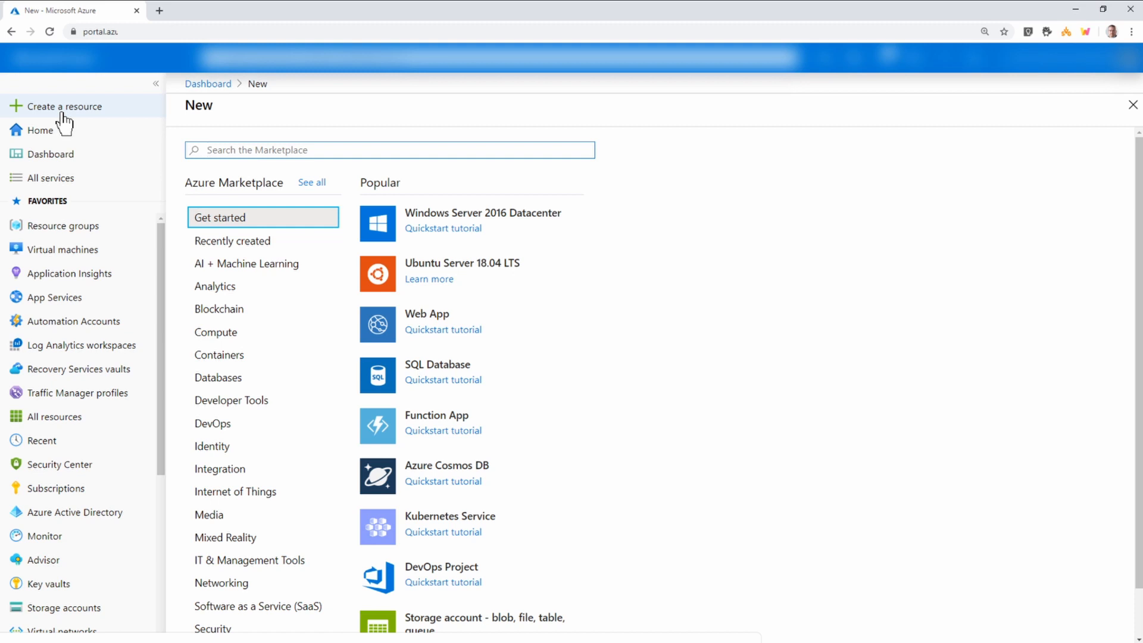
pyautogui.write('active directory domain services')
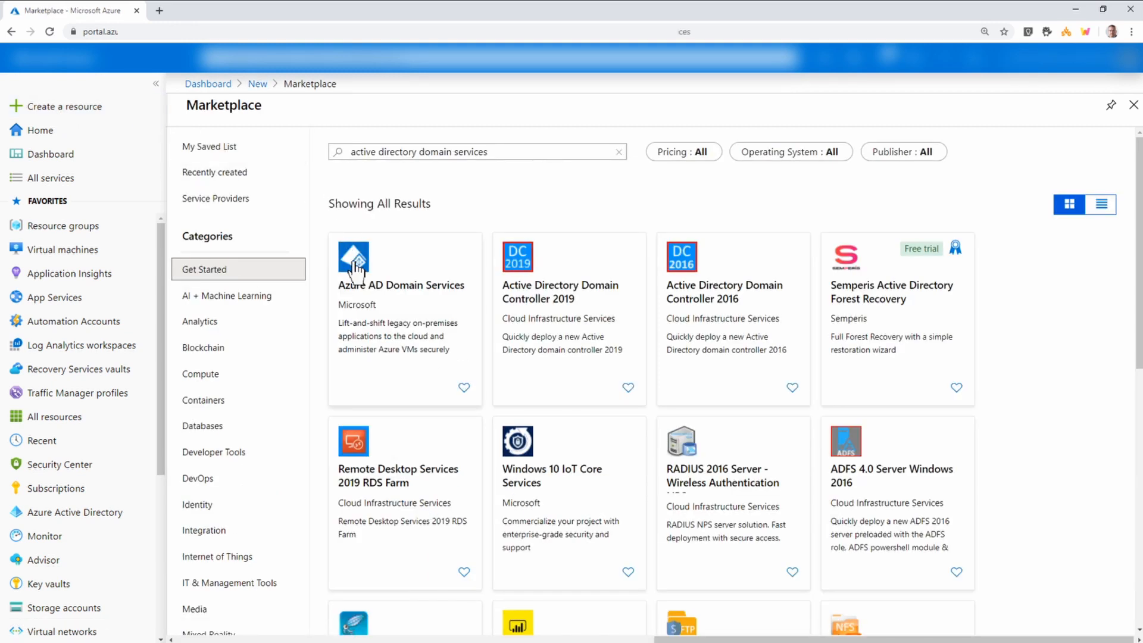
pyautogui.click(356, 263)
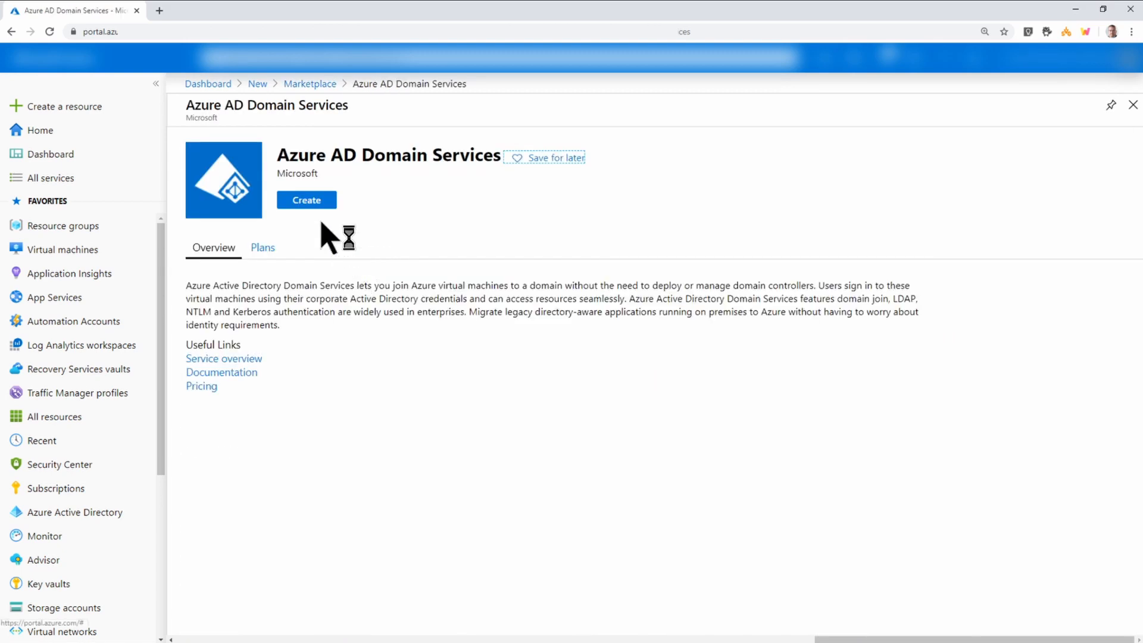
pyautogui.click(307, 201)
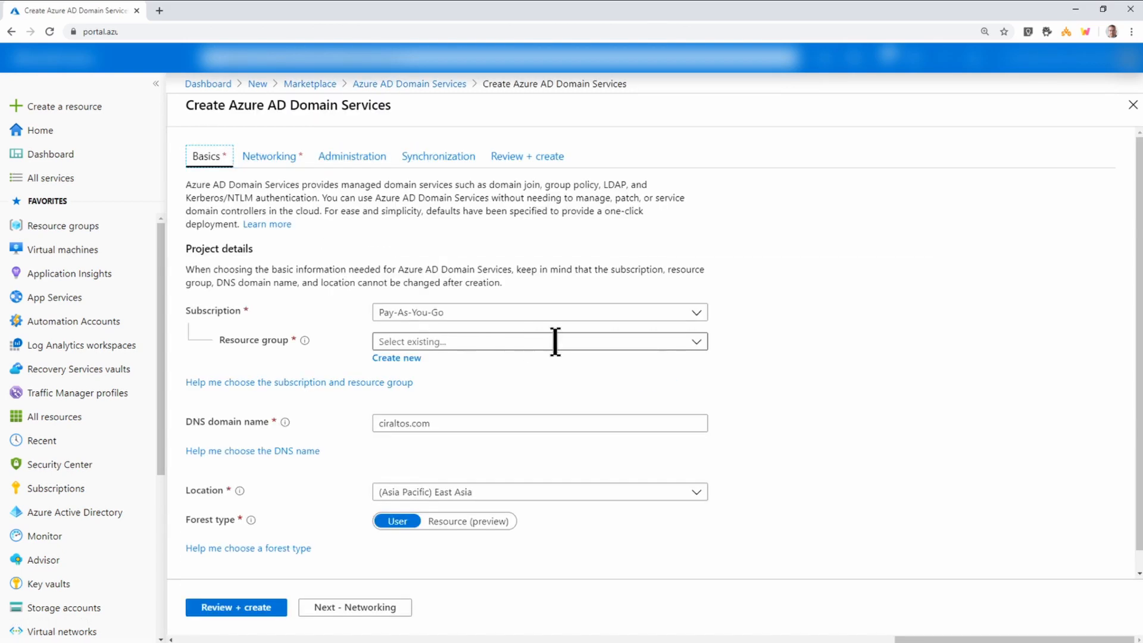
# Choose resource group AADDSRG01, make the DNS domain name aadds.ciraltos.com, and proceed to Networking.
pyautogui.click(695, 351)
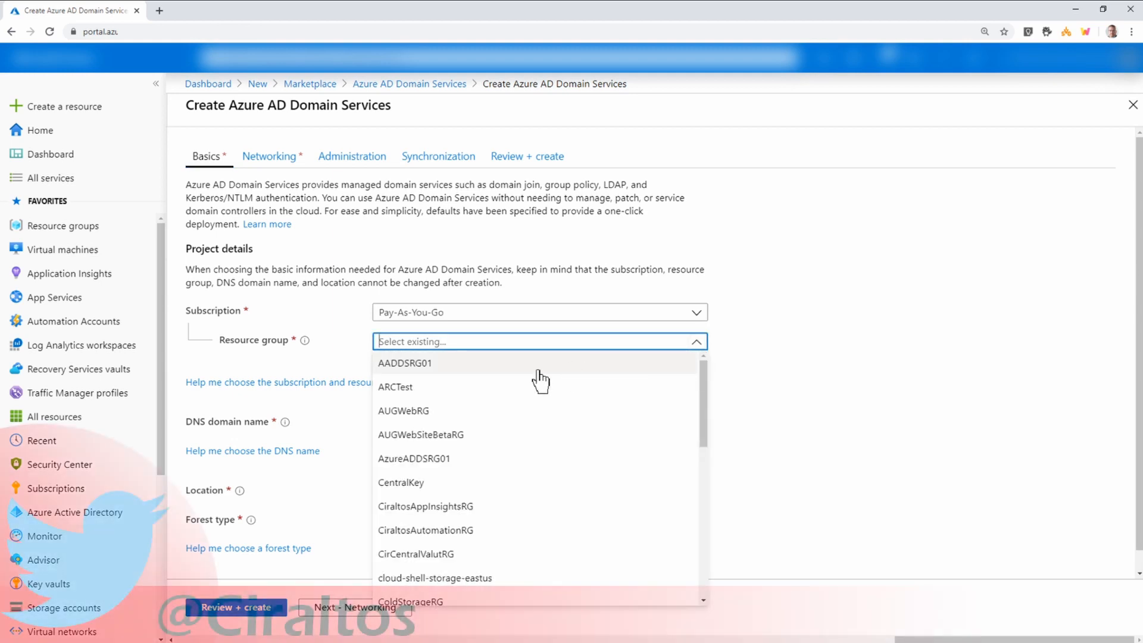
pyautogui.click(538, 371)
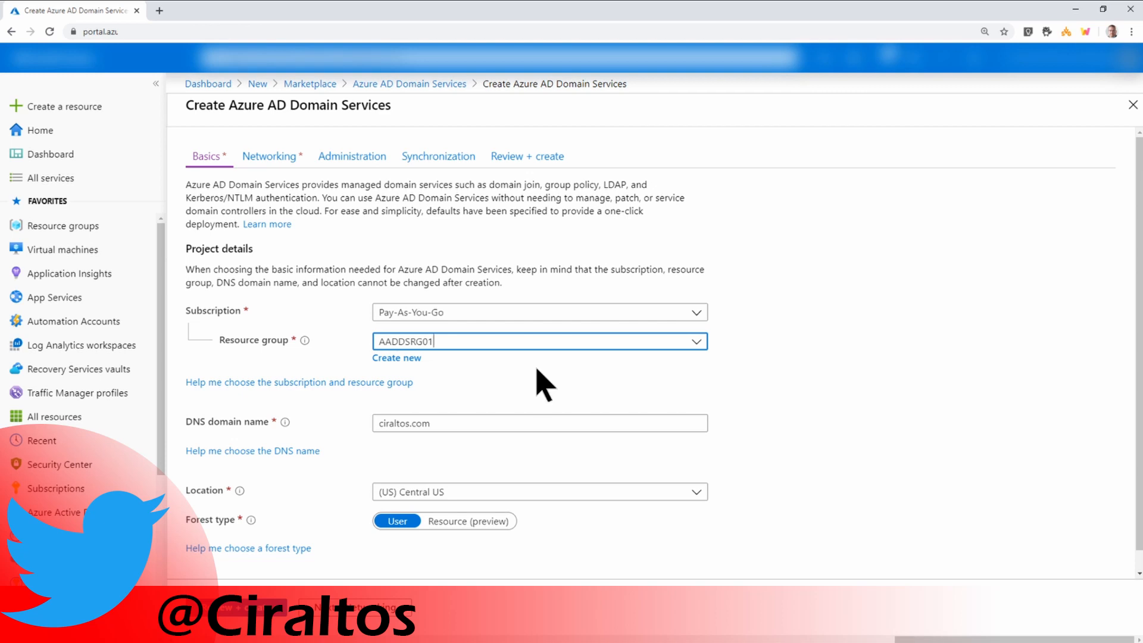
pyautogui.click(448, 422)
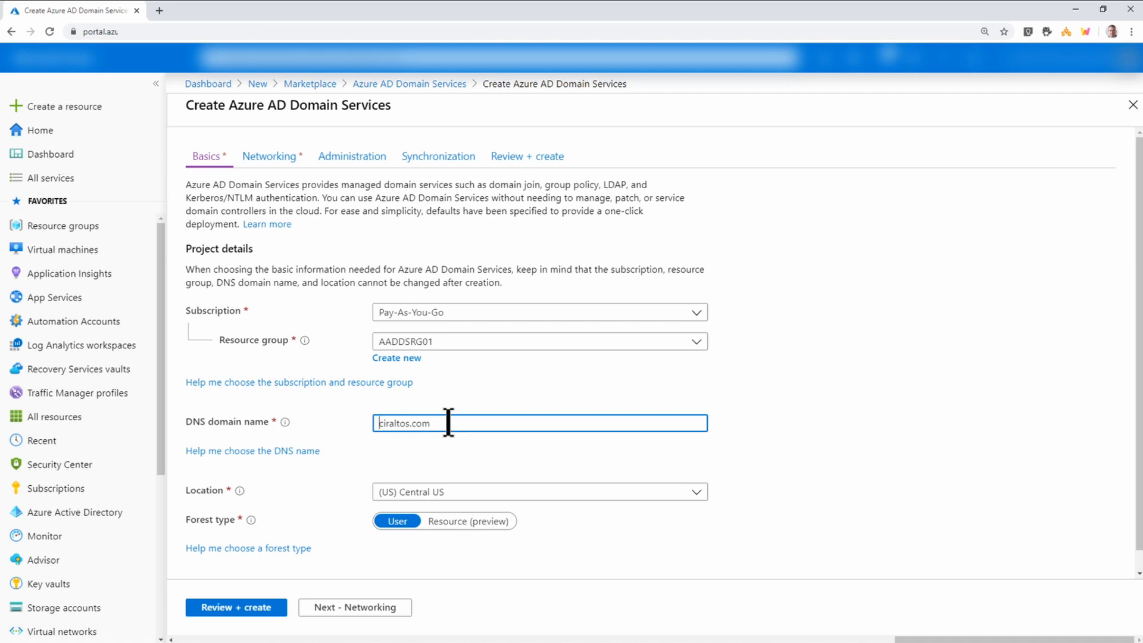
pyautogui.write('aadds.')
pyautogui.scroll(-1, 565, 494)
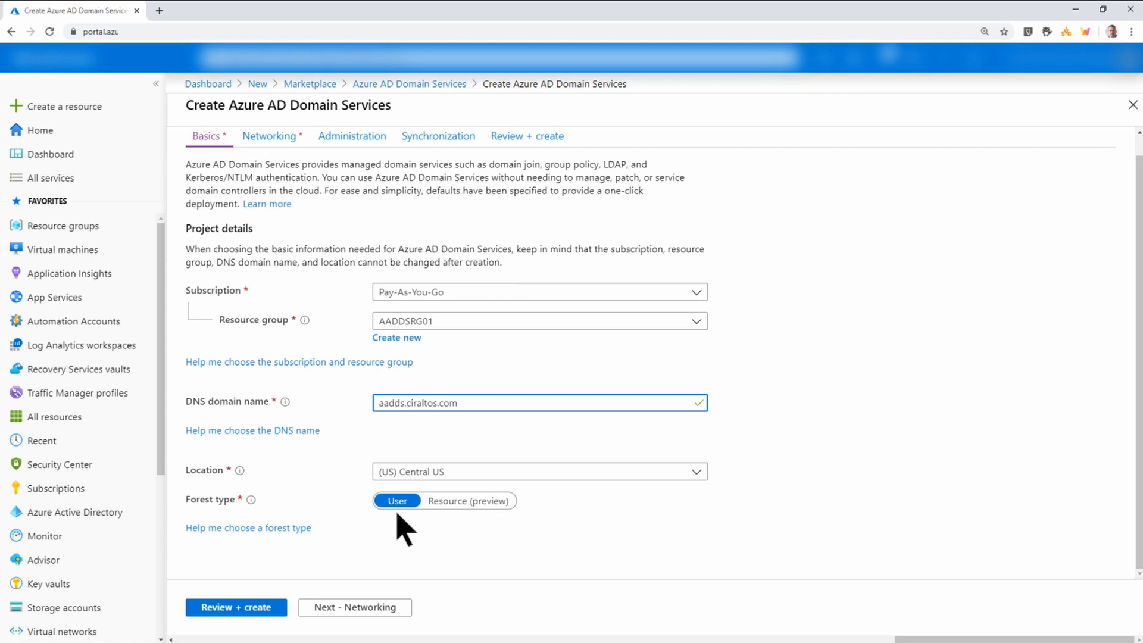
pyautogui.click(372, 608)
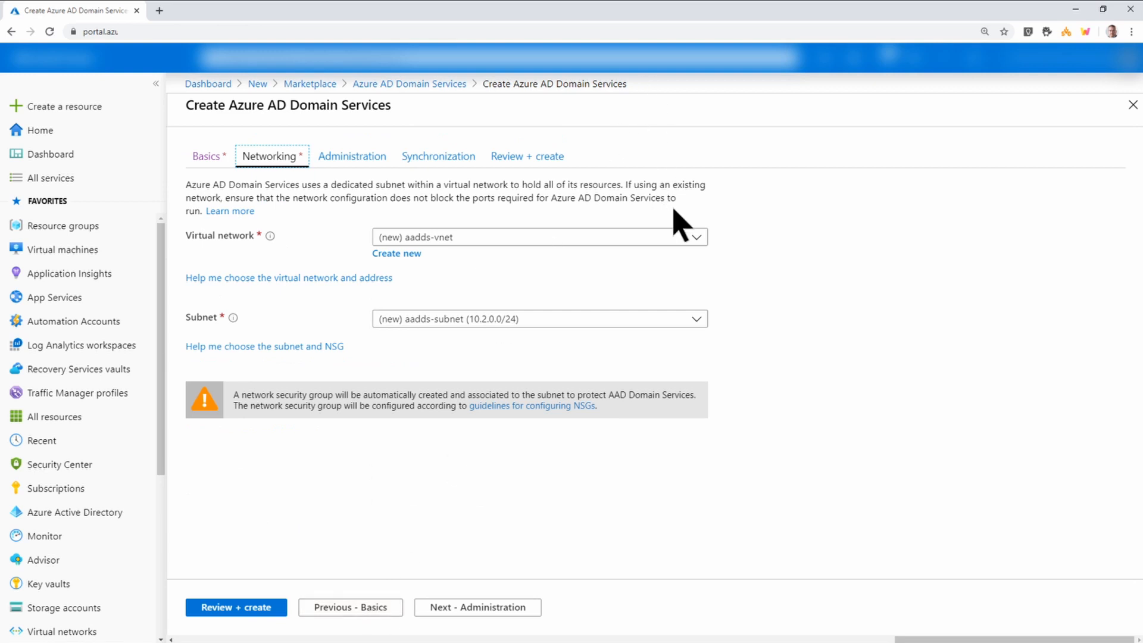
# Select AADDSVnet and add a new subnet named aadds-subnet to it.
pyautogui.click(695, 239)
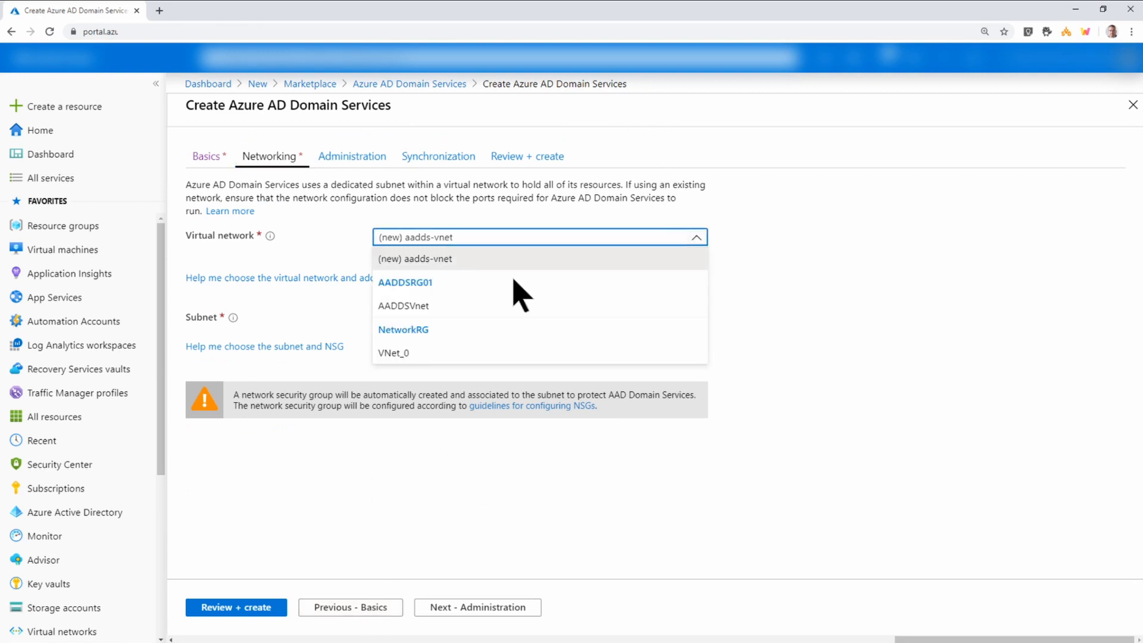
pyautogui.click(470, 311)
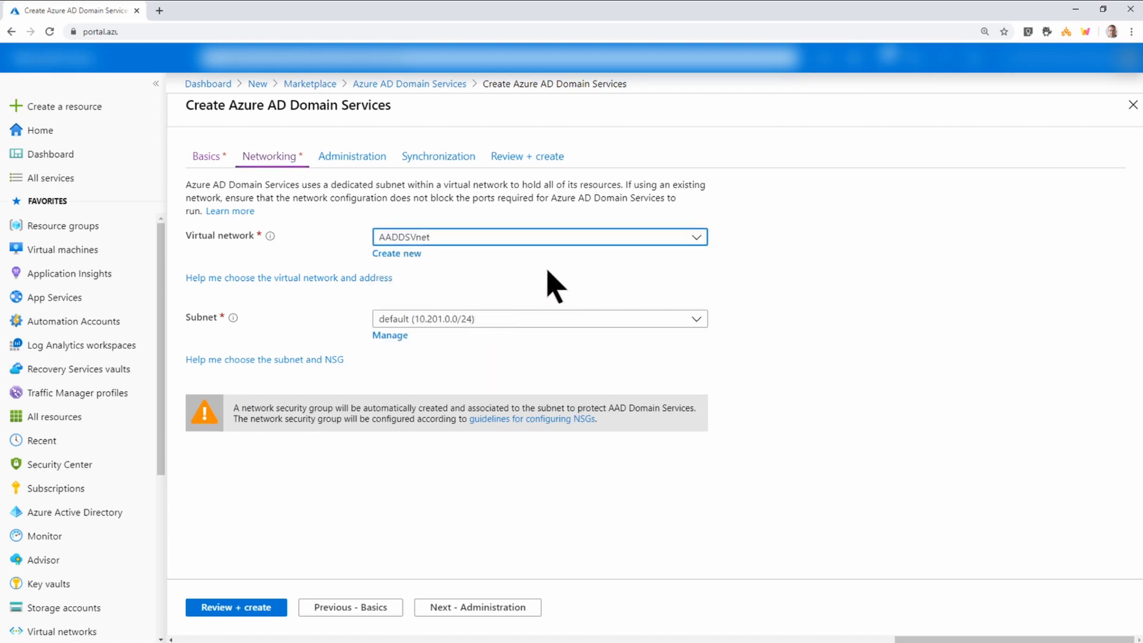
pyautogui.click(390, 335)
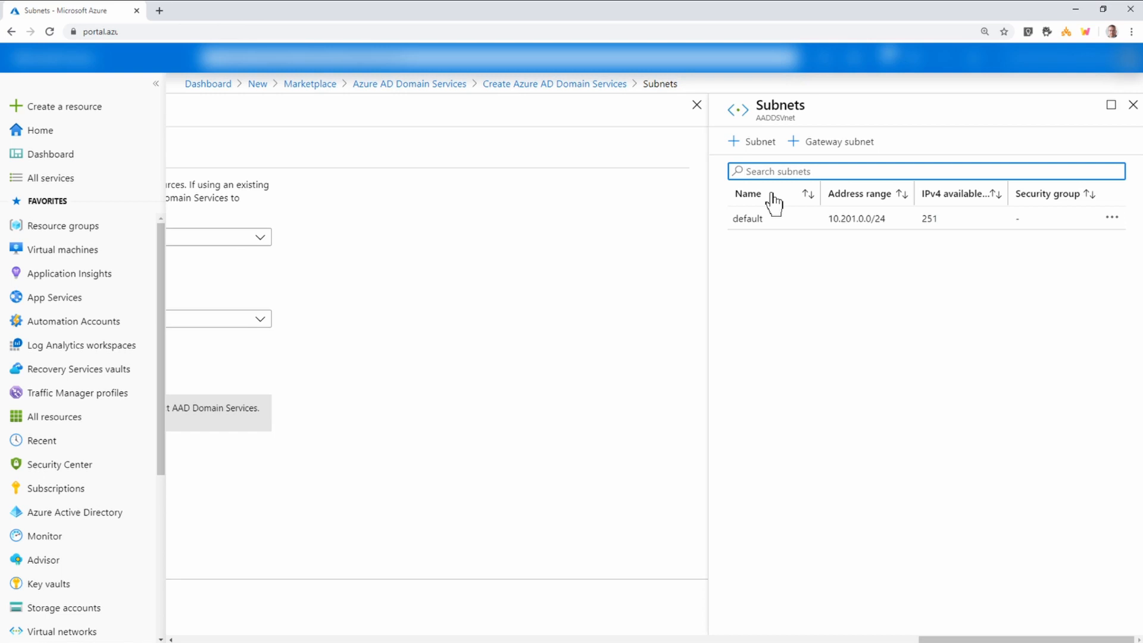
pyautogui.click(760, 145)
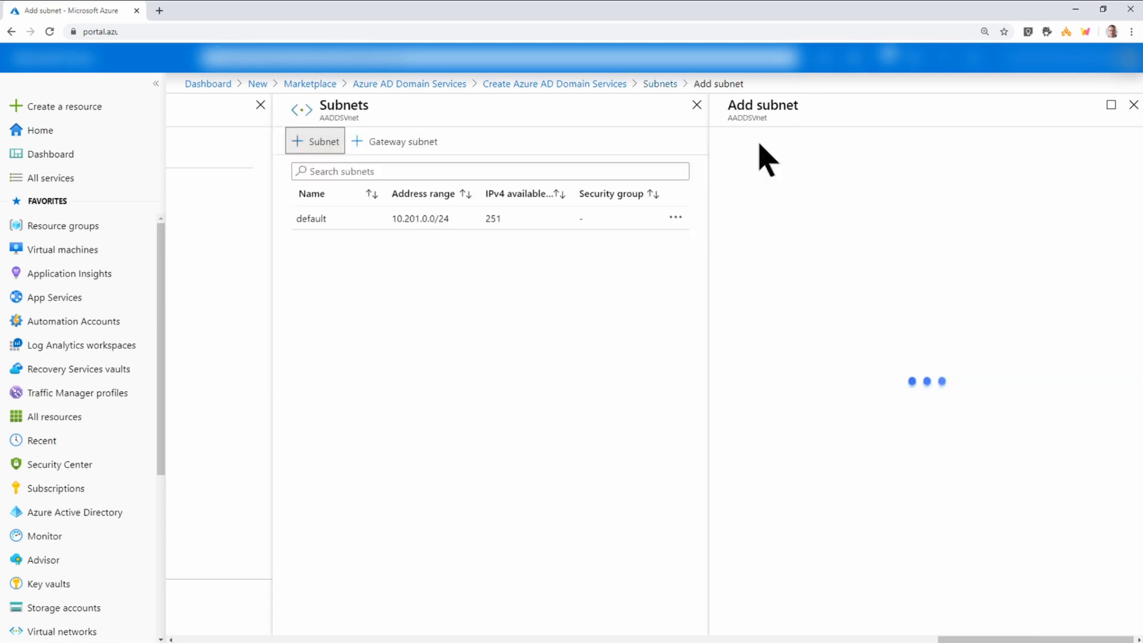
pyautogui.write('aadds-subnet')
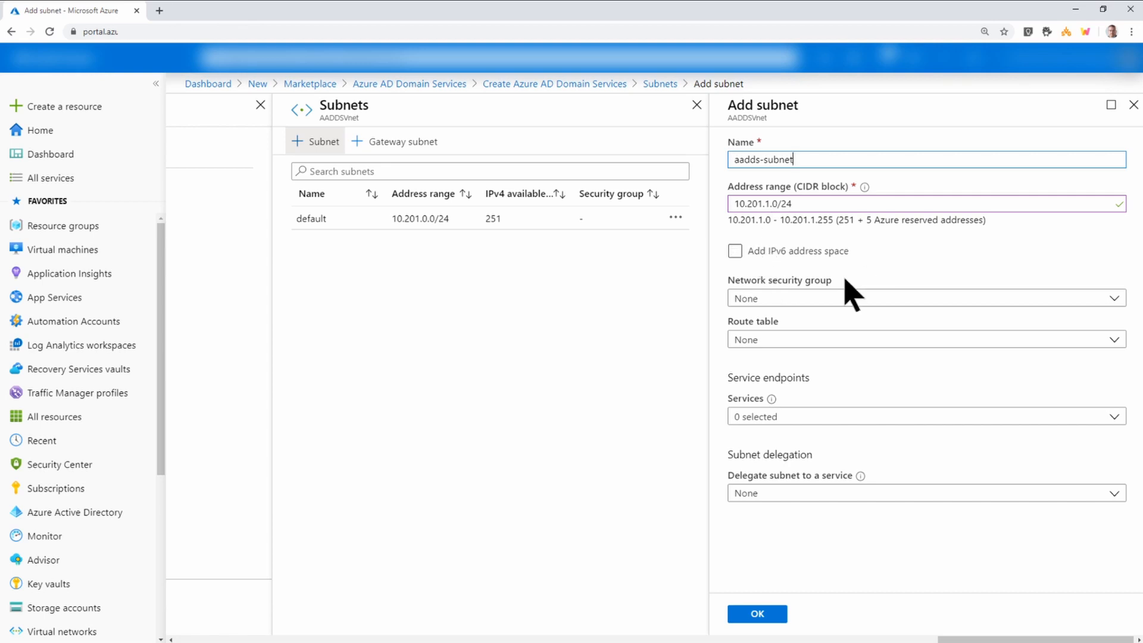
pyautogui.click(754, 614)
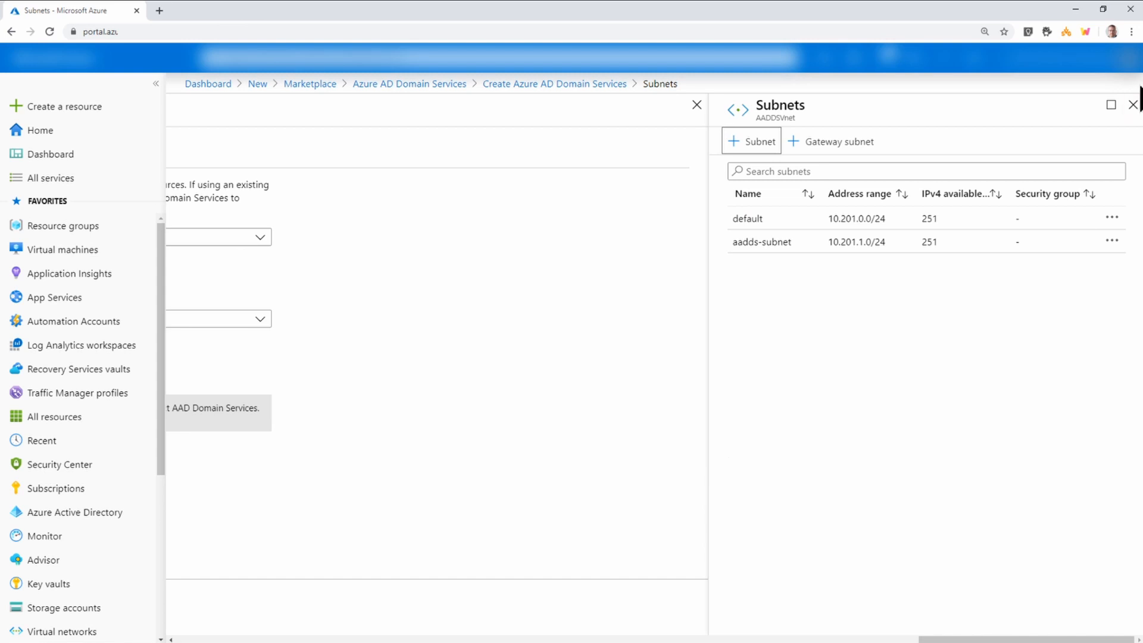
pyautogui.click(1133, 105)
# Assign aadds-subnet to the domain services and proceed to Administration.
pyautogui.click(568, 320)
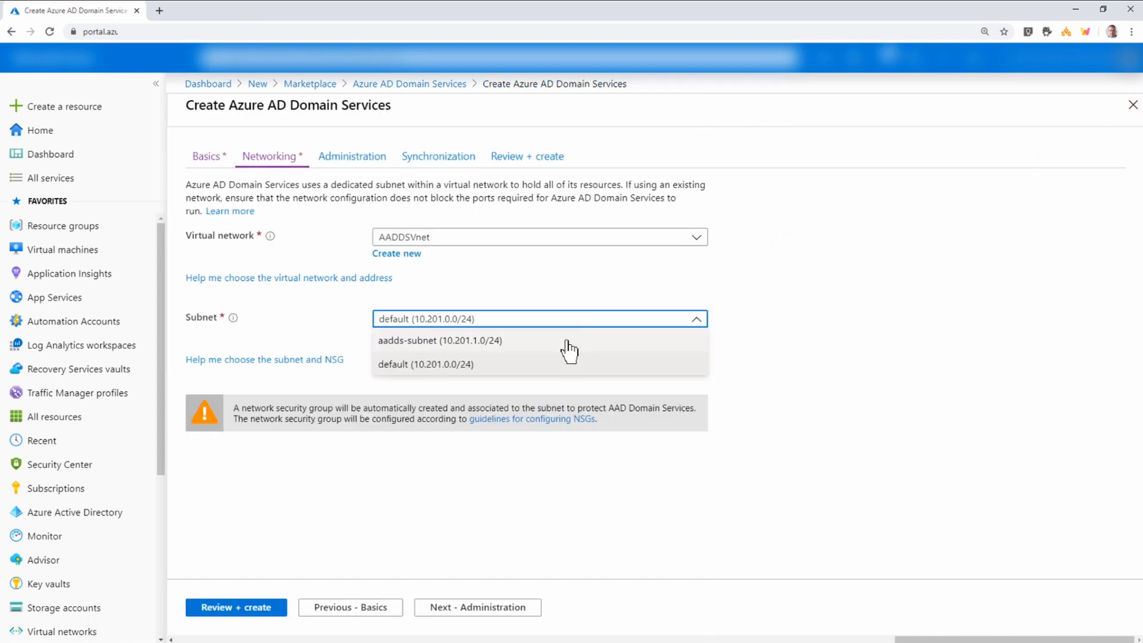
pyautogui.click(566, 342)
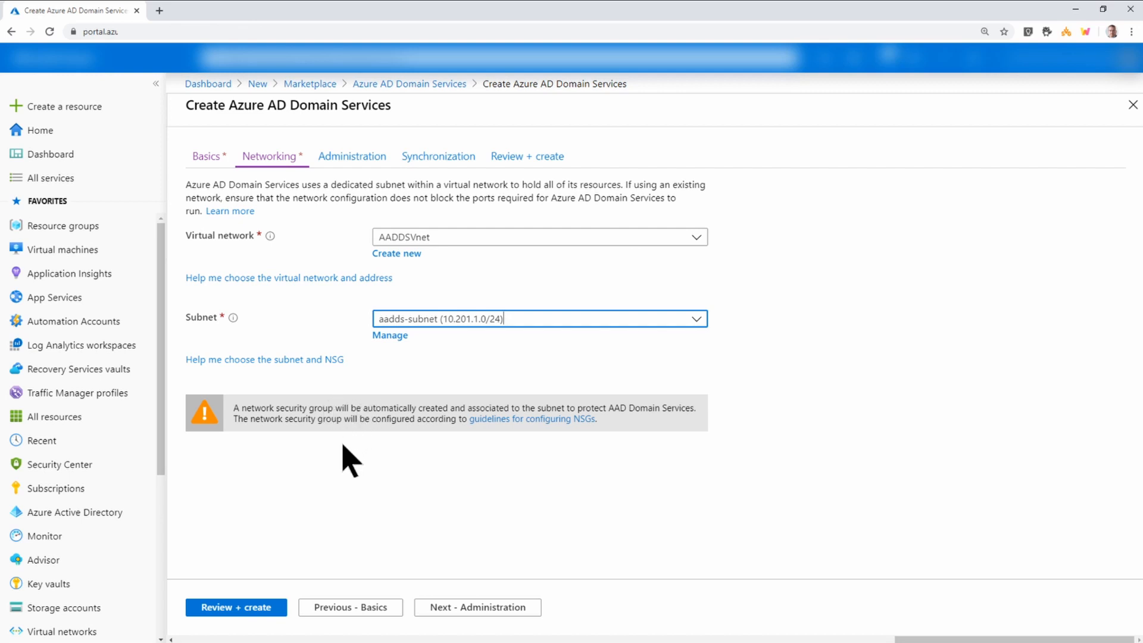
pyautogui.click(476, 607)
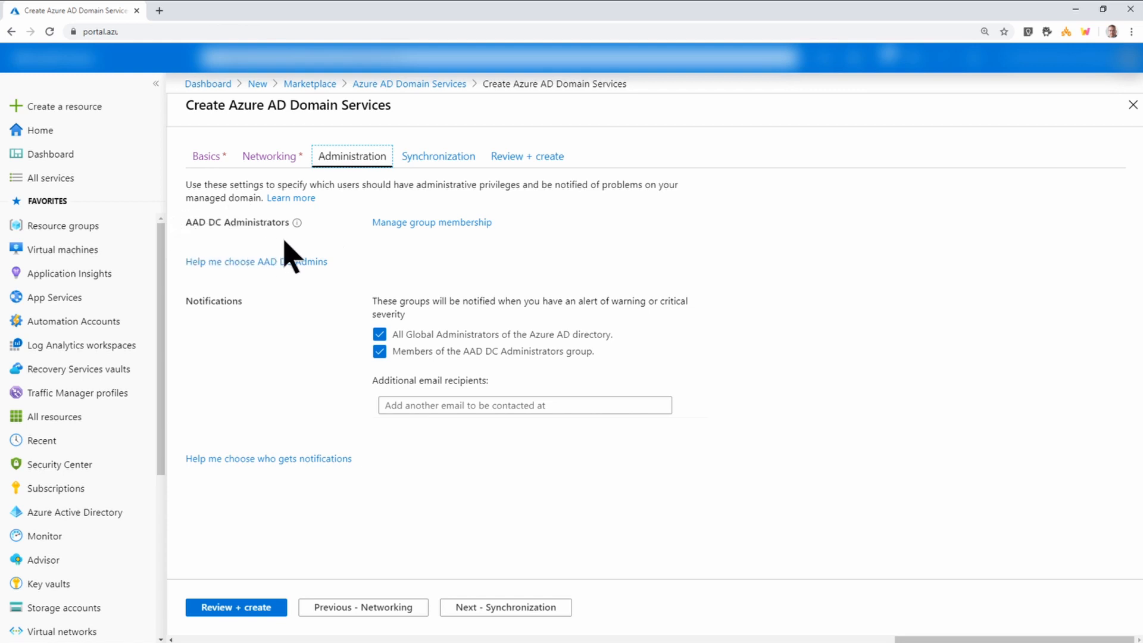
# Review the AAD DC Administrators group members, then proceed to Synchronization.
pyautogui.click(409, 227)
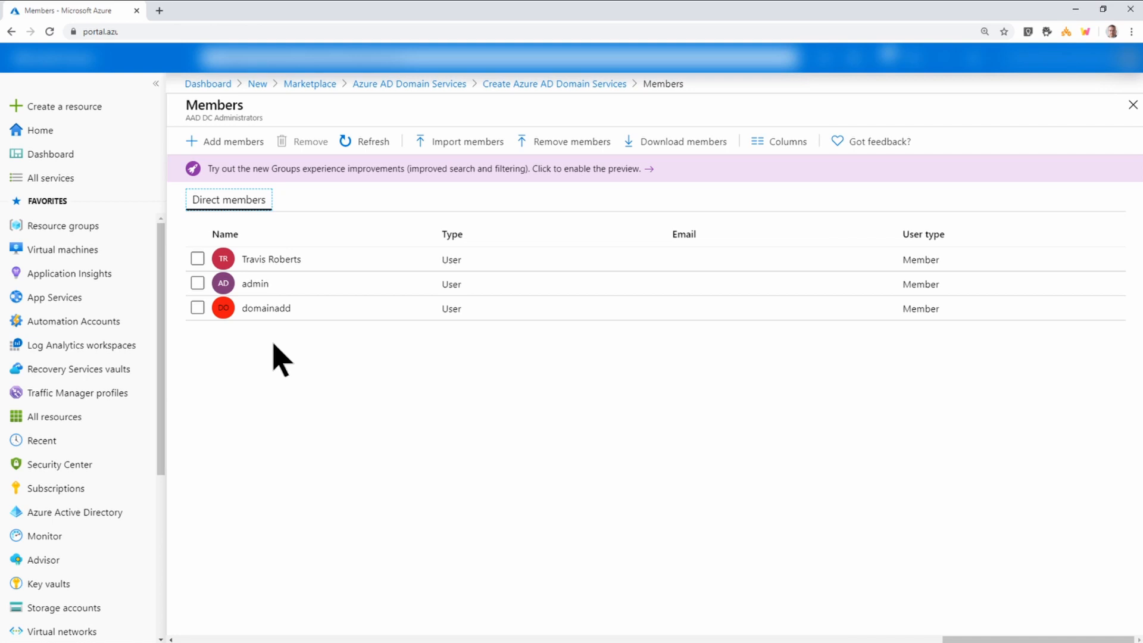
pyautogui.click(1133, 107)
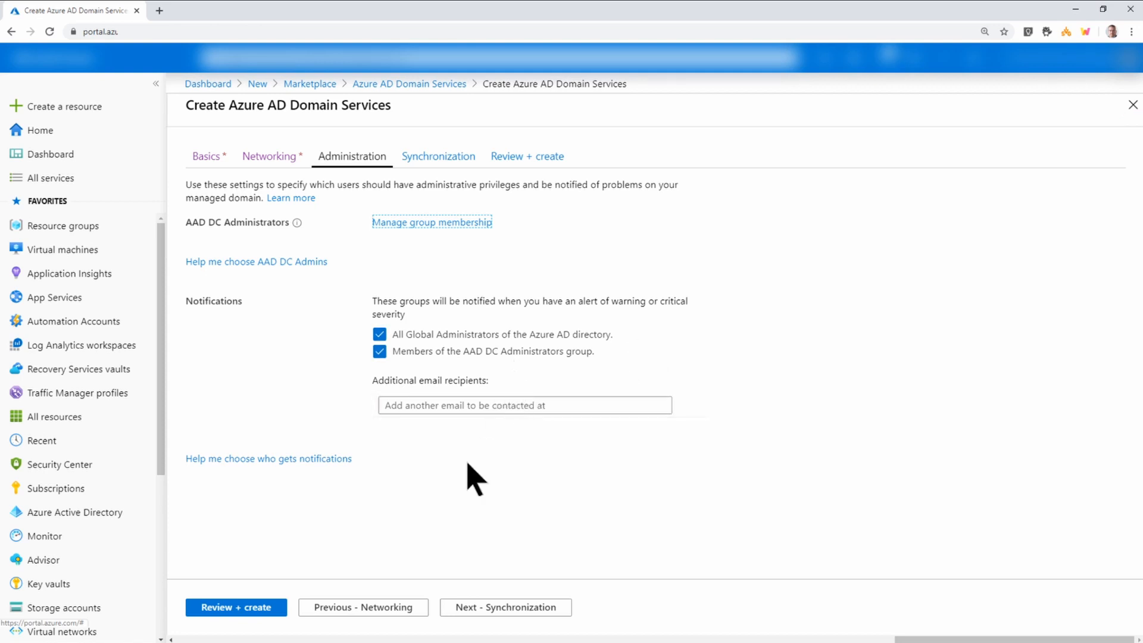
pyautogui.click(486, 607)
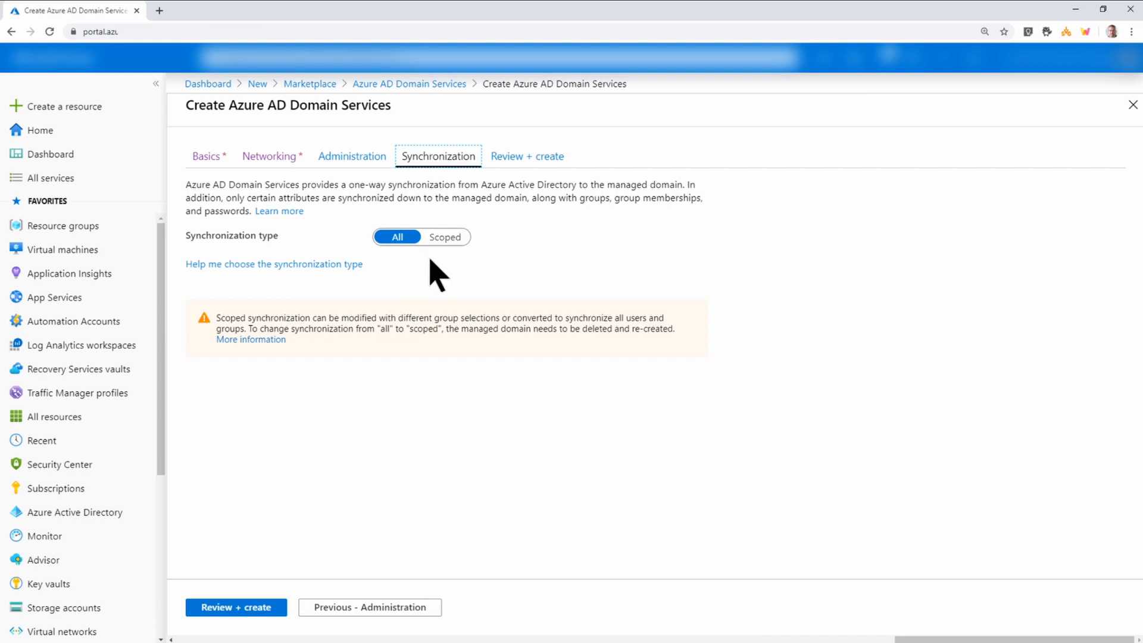
# Create the aadds.ciraltos.com managed domain from Review + create and acknowledge the confirmation dialog.
pyautogui.click(272, 612)
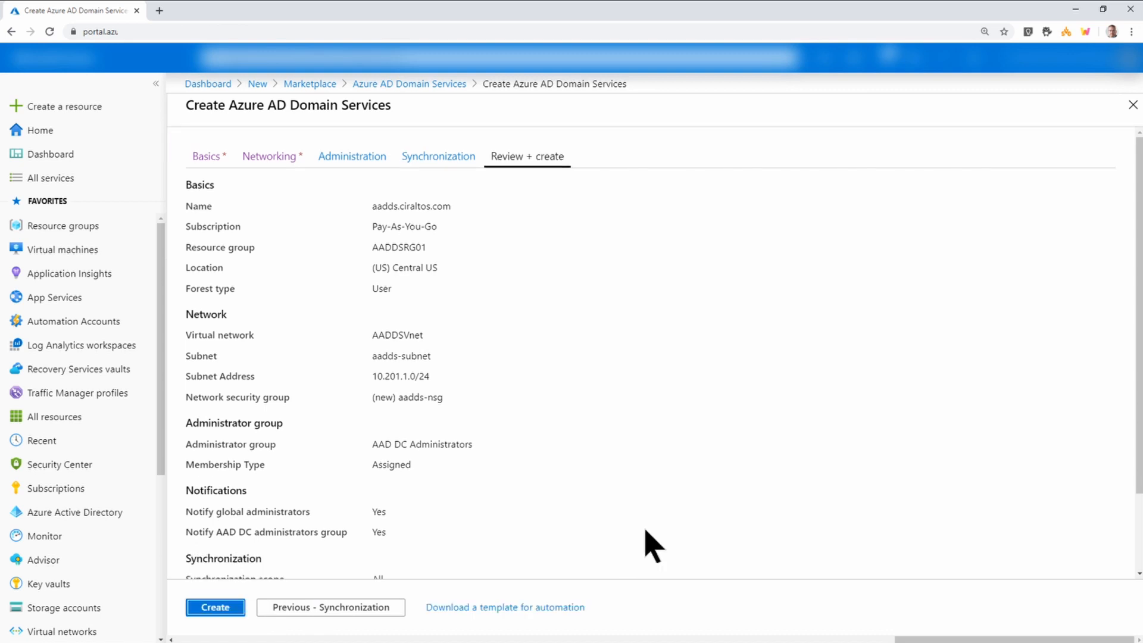
pyautogui.scroll(-2, 651, 545)
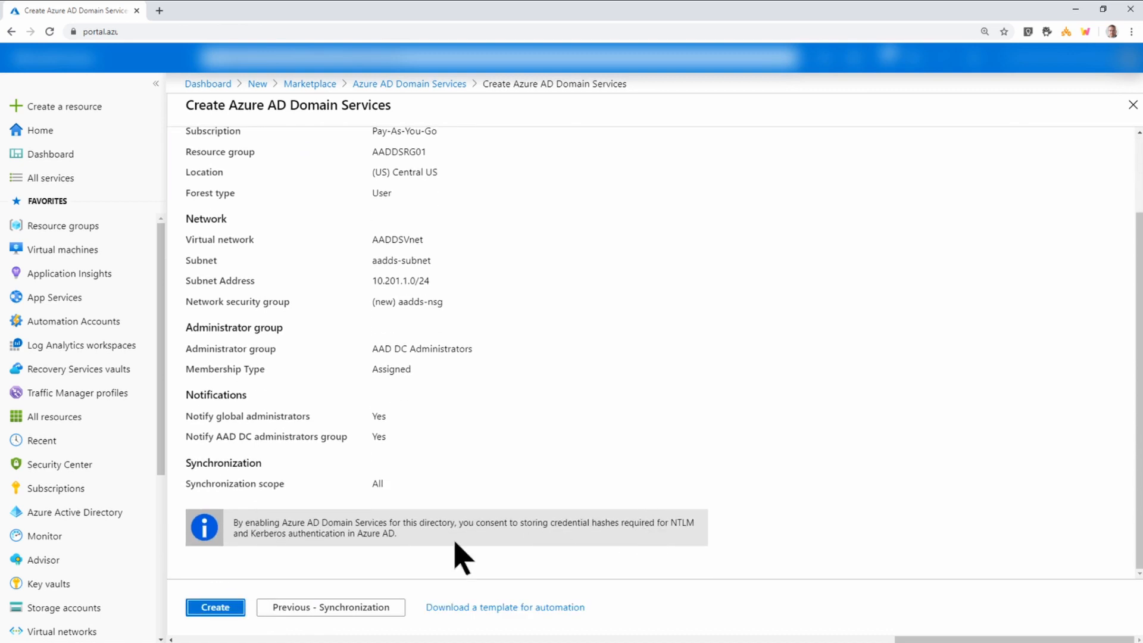
pyautogui.click(208, 607)
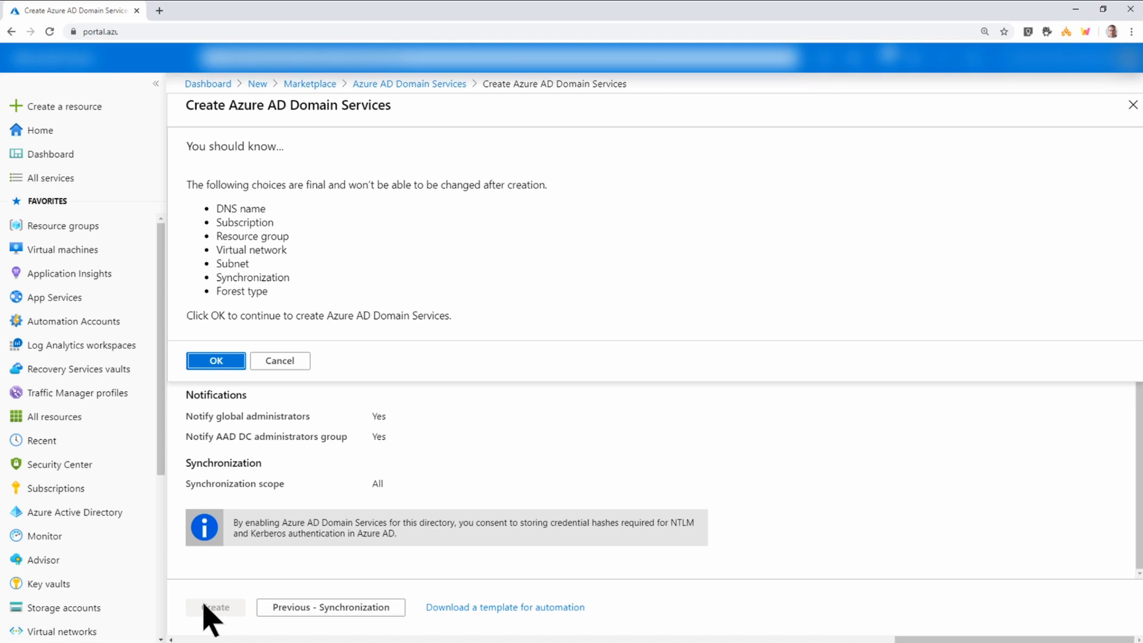
pyautogui.click(222, 363)
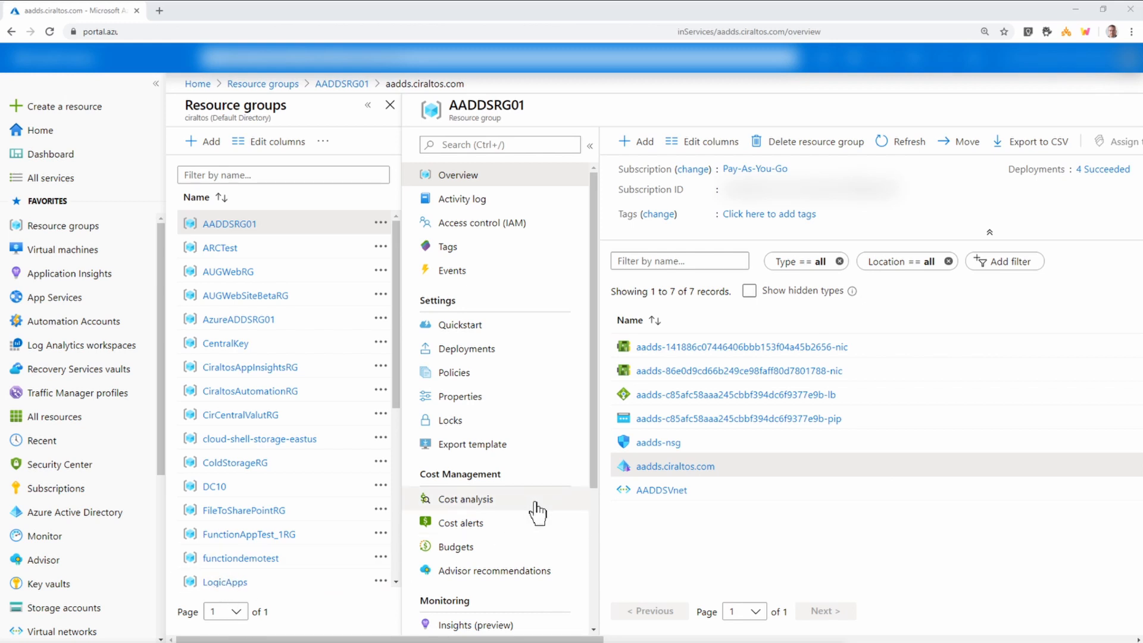
# Check AADDSVnet's DNS server settings, then open the aadds.ciraltos.com domain overview.
pyautogui.click(679, 492)
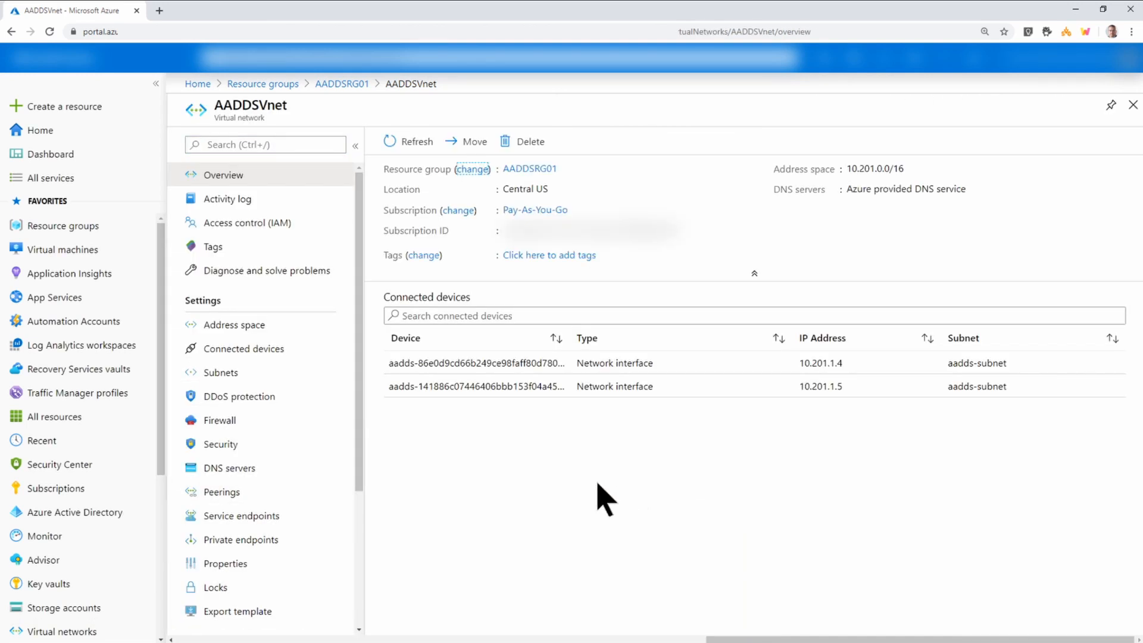
pyautogui.click(229, 471)
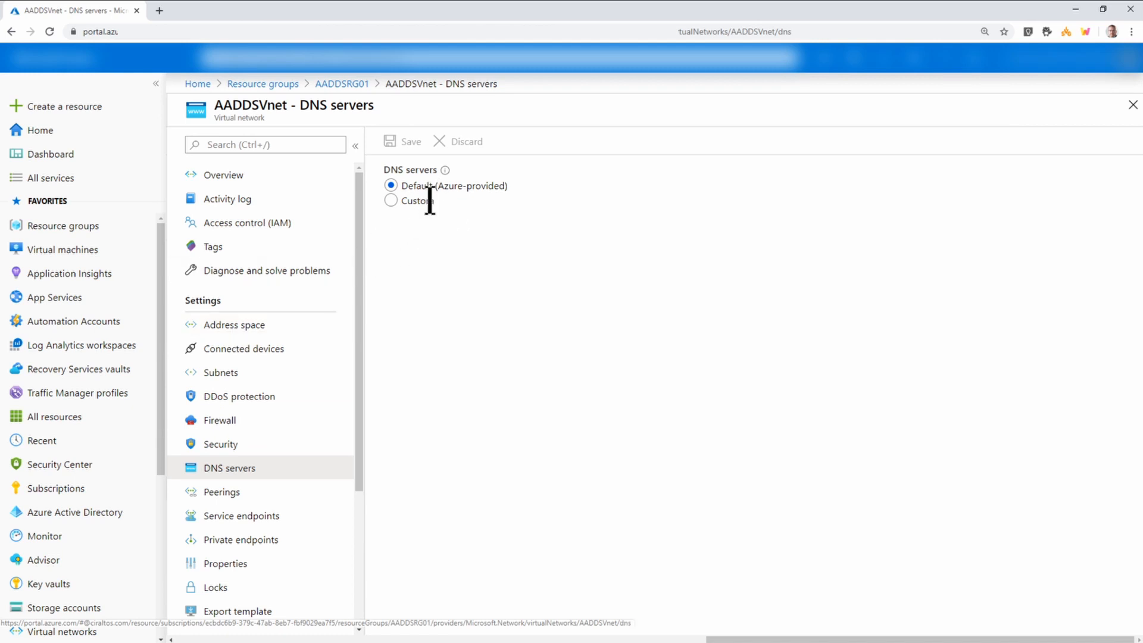
pyautogui.click(359, 84)
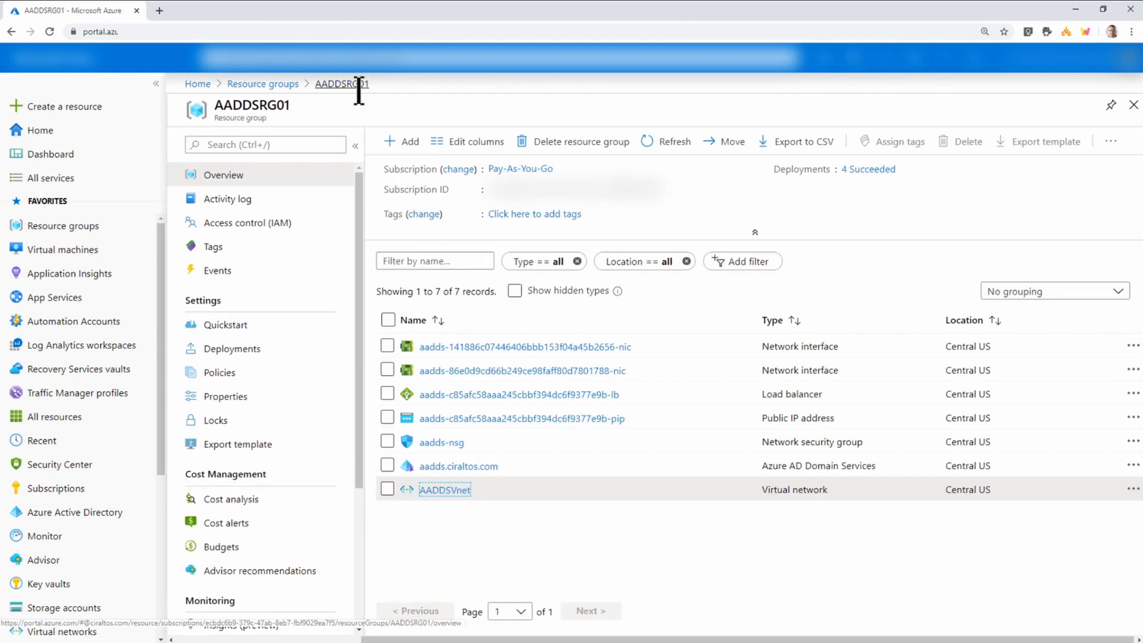
pyautogui.click(471, 472)
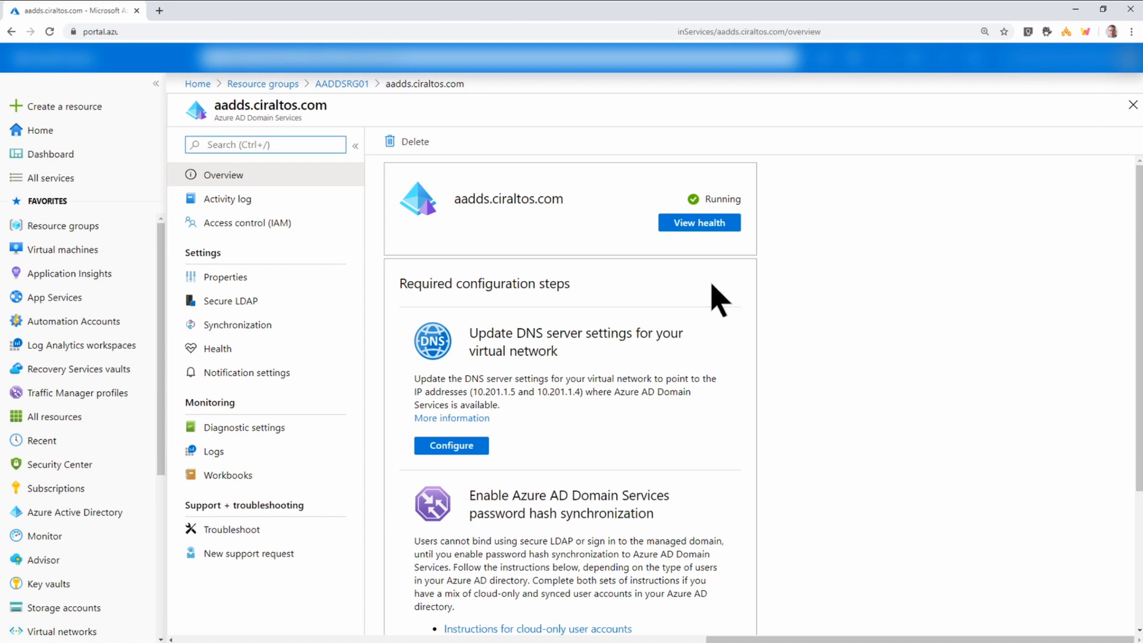
# Apply DNS servers 10.201.1.5 and 10.201.1.4 to AADDSVnet and verify them on its DNS servers page.
pyautogui.click(476, 455)
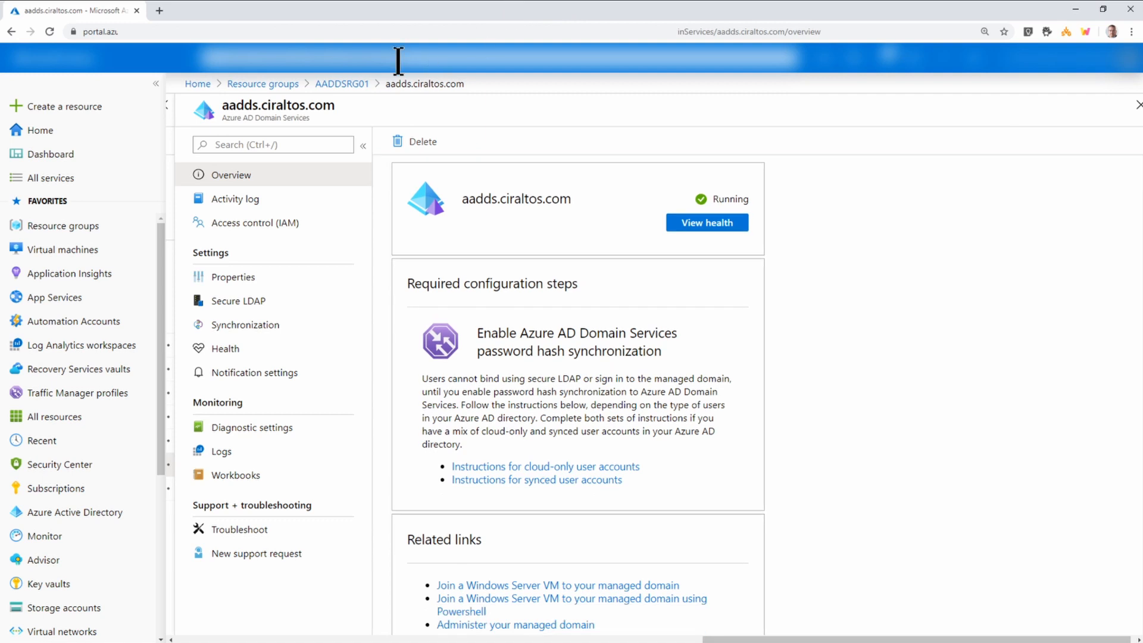
pyautogui.click(340, 84)
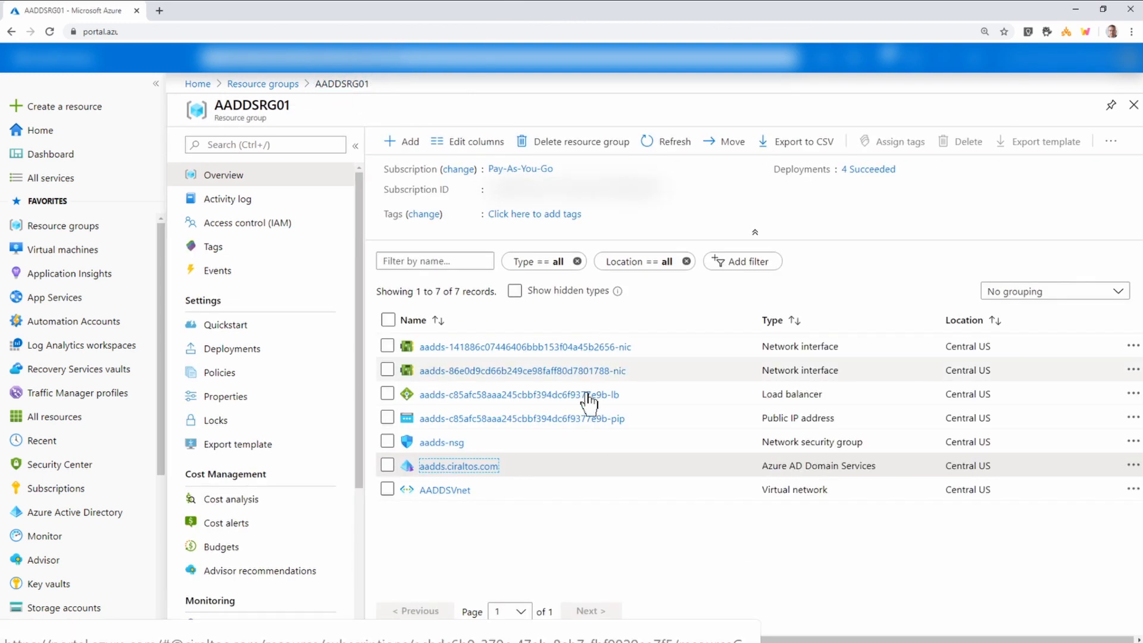
pyautogui.click(444, 490)
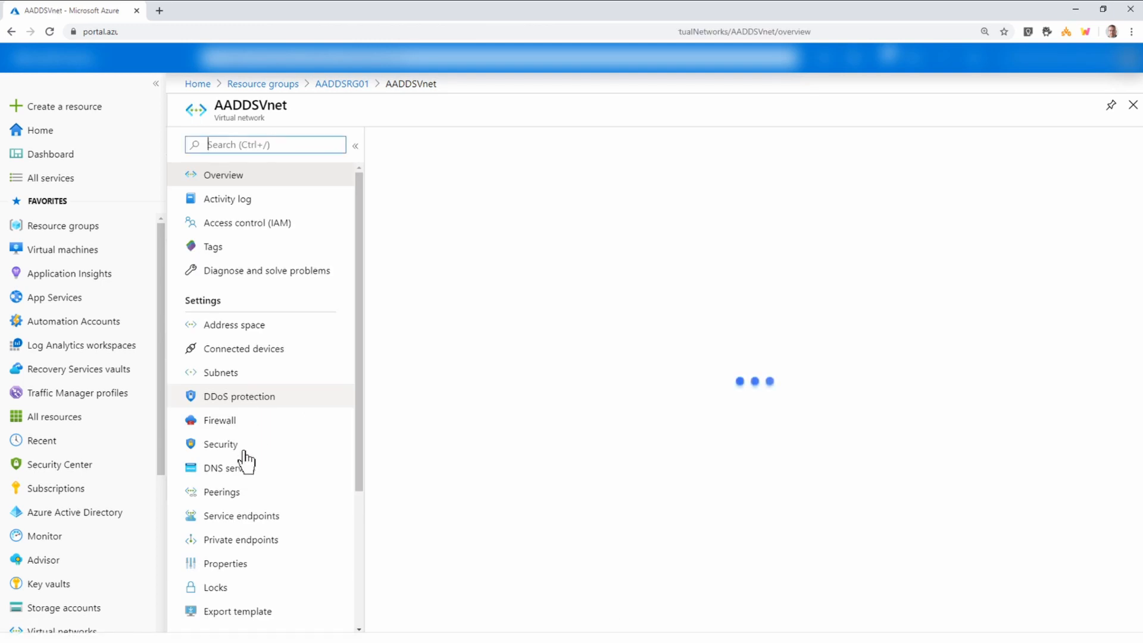
pyautogui.click(240, 473)
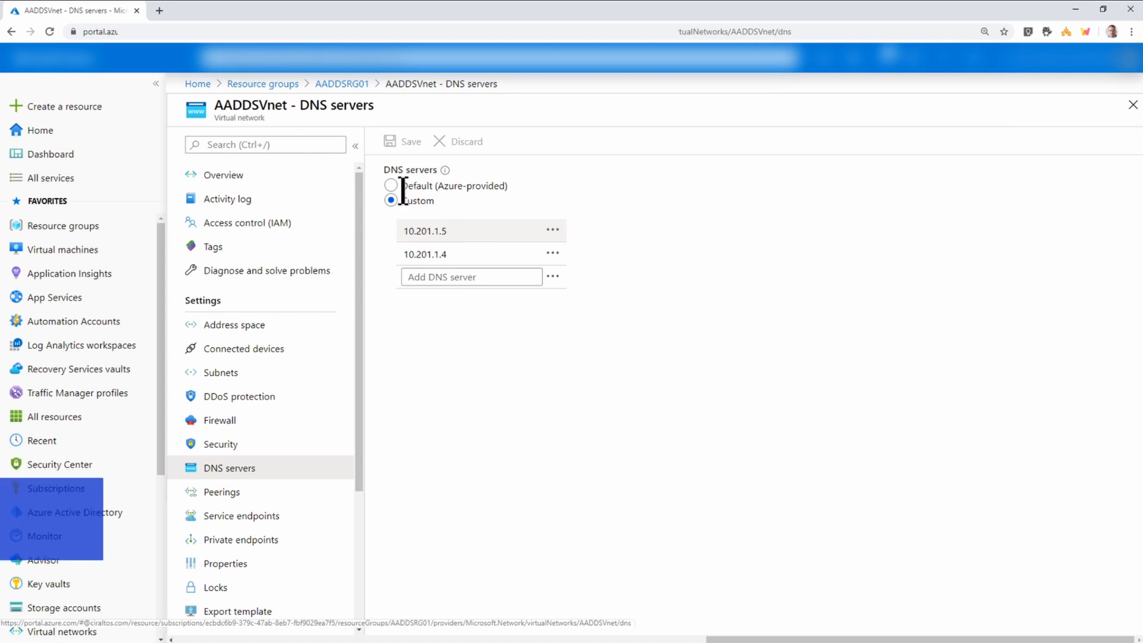
pyautogui.click(58, 108)
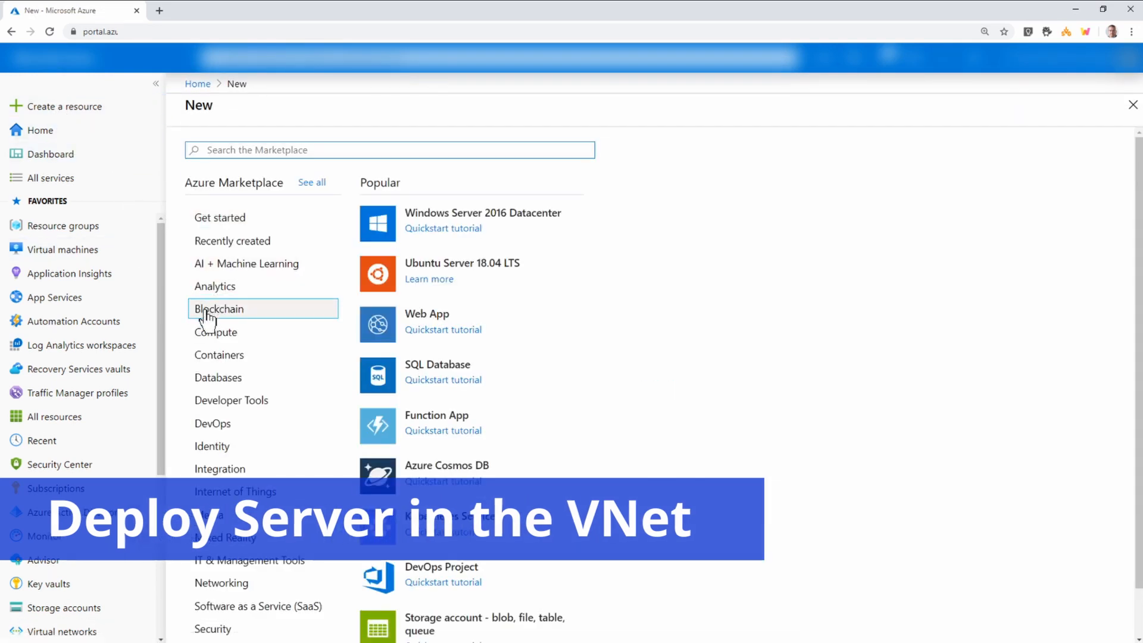
# Start a virtual machine AADDSTest in resource group AADDSRG01, region (US) Central US.
pyautogui.click(211, 333)
pyautogui.click(423, 218)
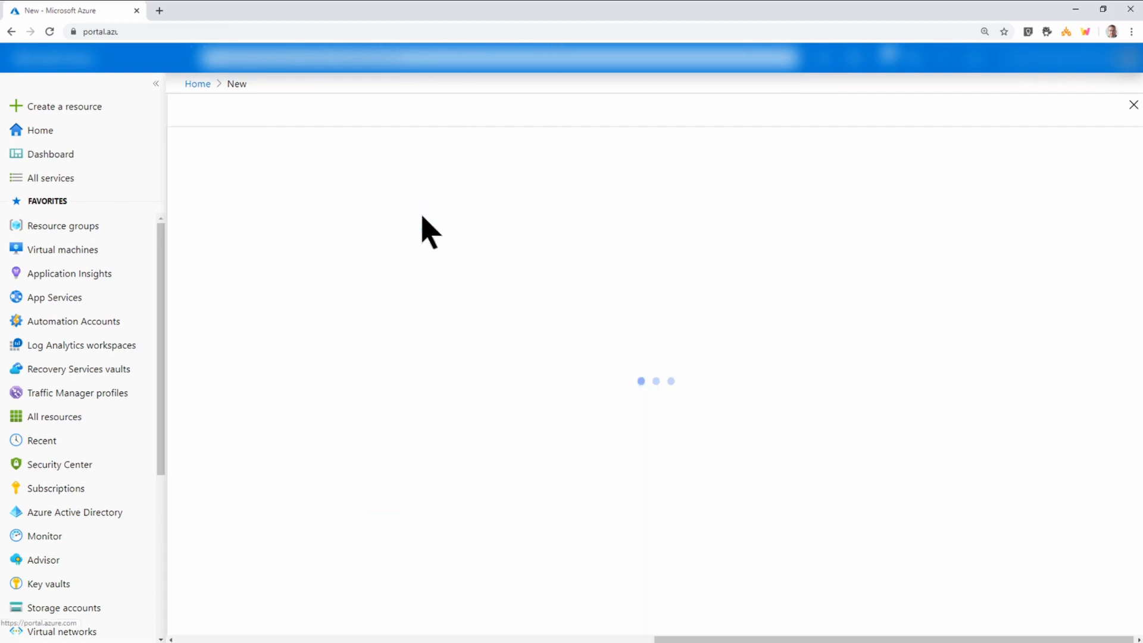
pyautogui.click(719, 352)
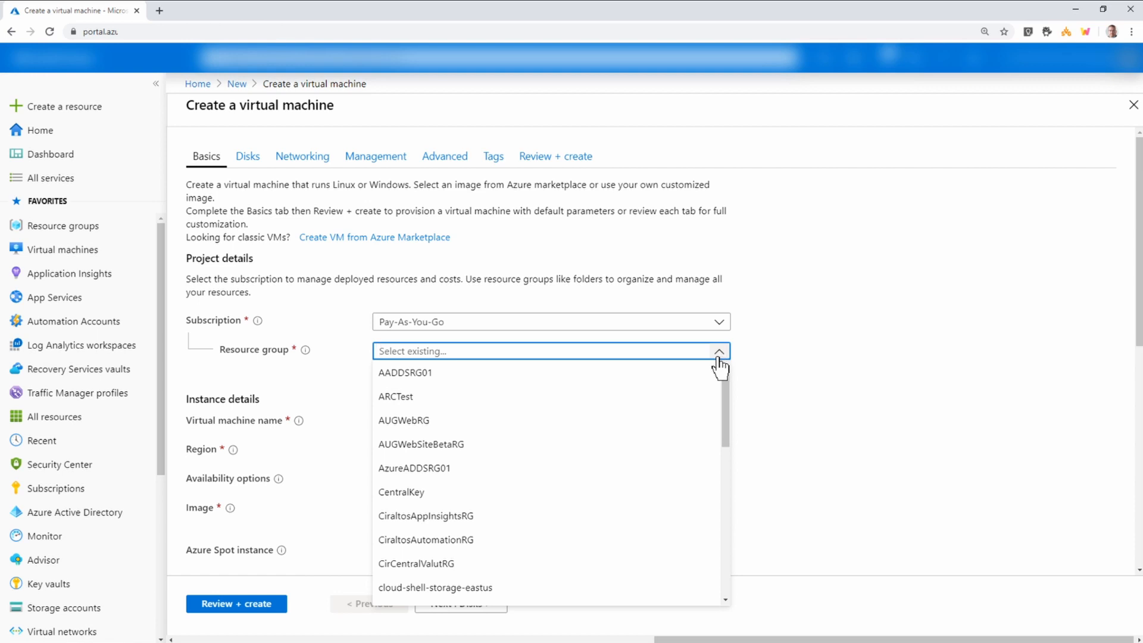
pyautogui.click(661, 375)
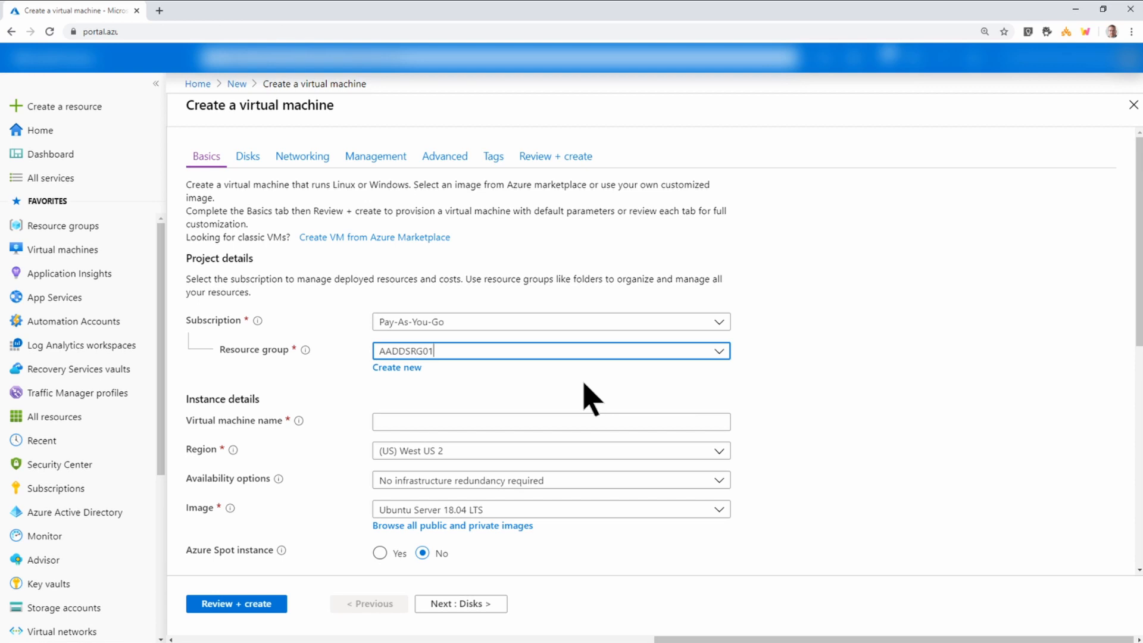
pyautogui.click(557, 423)
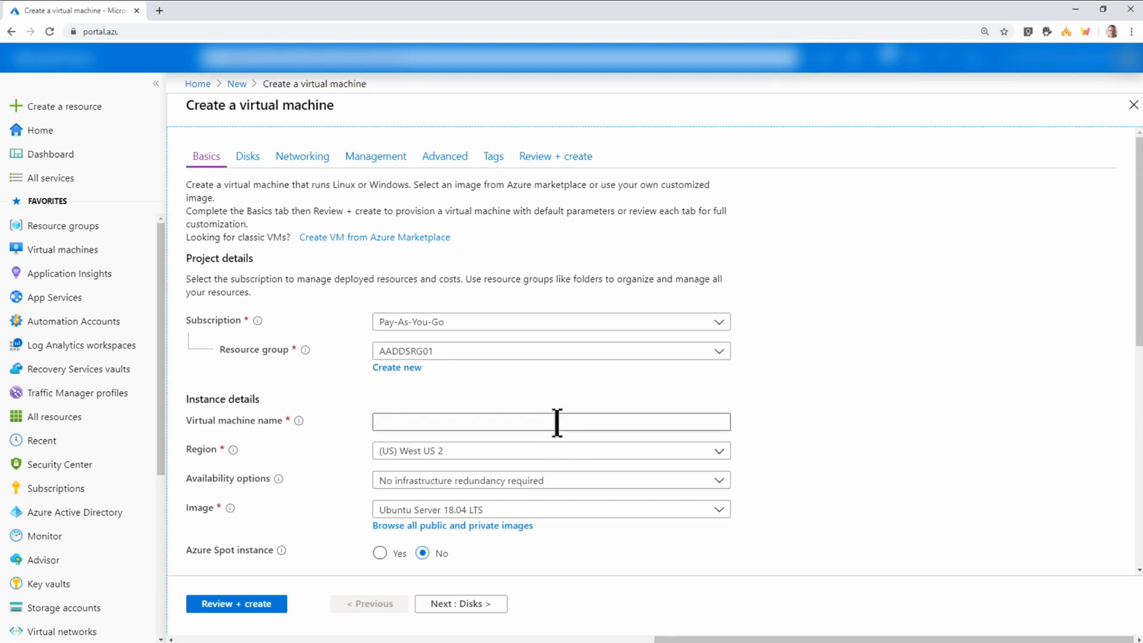
pyautogui.click(536, 452)
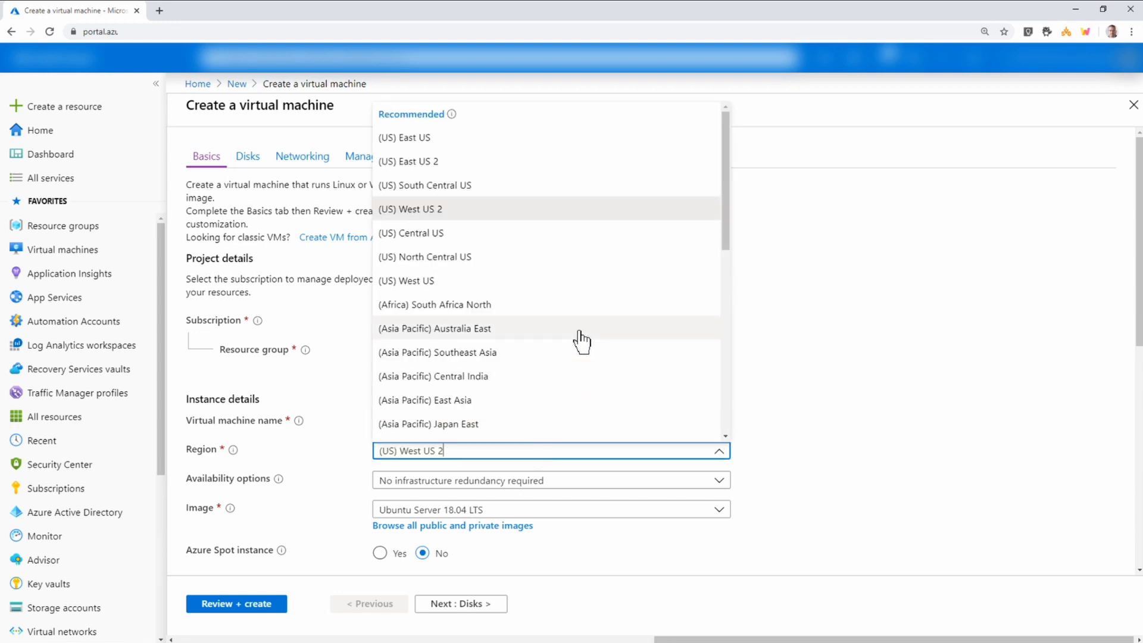
pyautogui.click(477, 241)
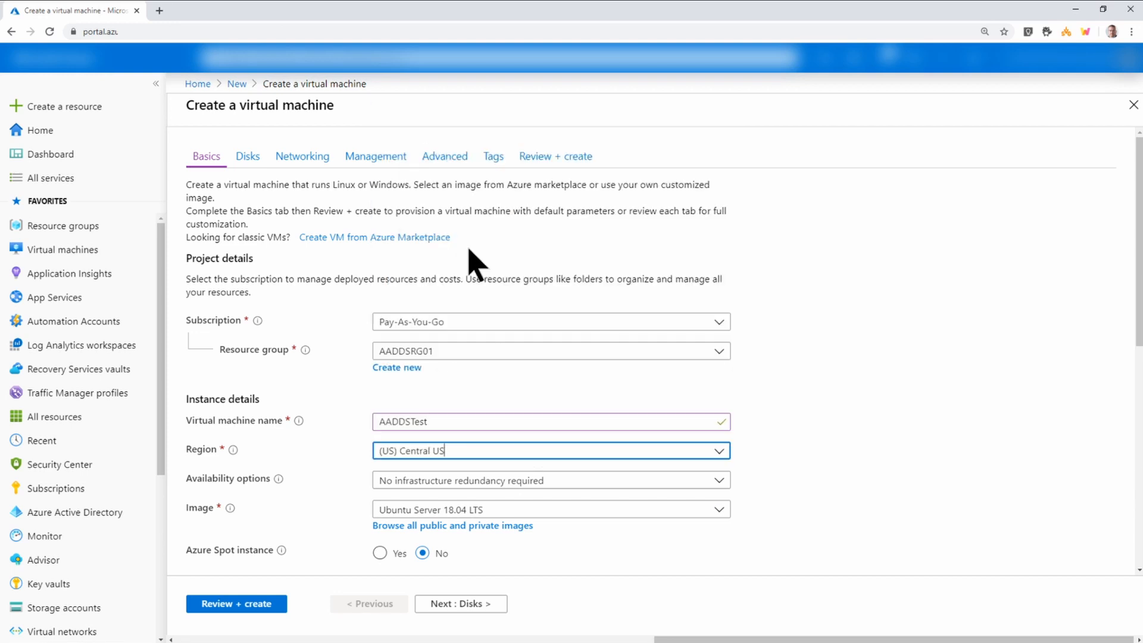
# Search all images for 'windows server' and select Windows Server 2019 Datacenter.
pyautogui.scroll(-2, 482, 405)
pyautogui.click(488, 405)
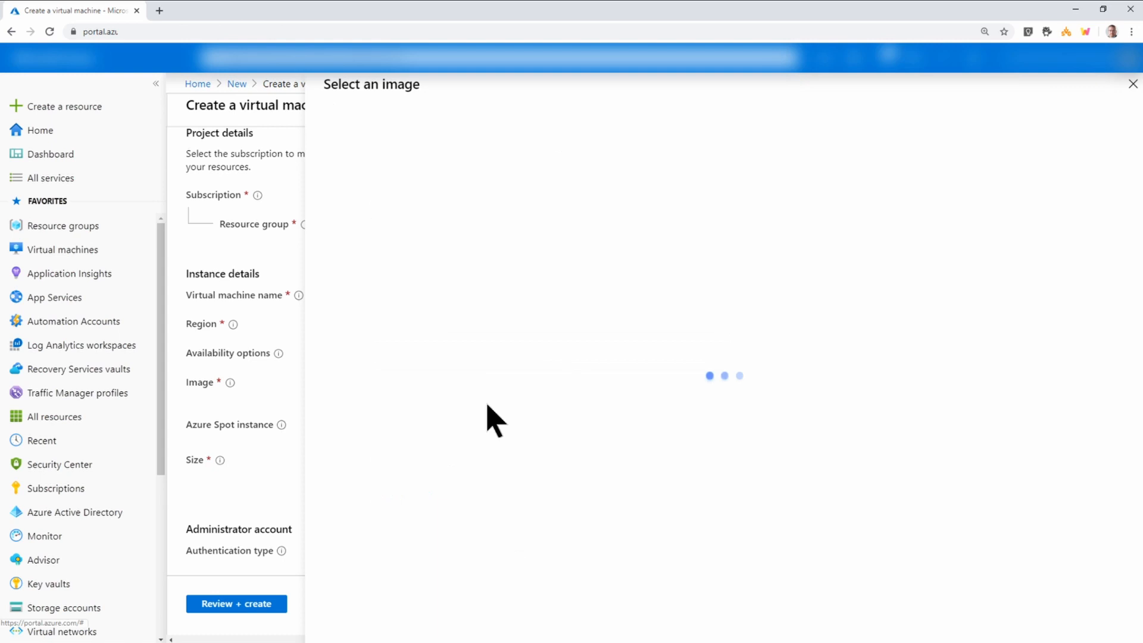
pyautogui.click(620, 165)
pyautogui.write('windows server')
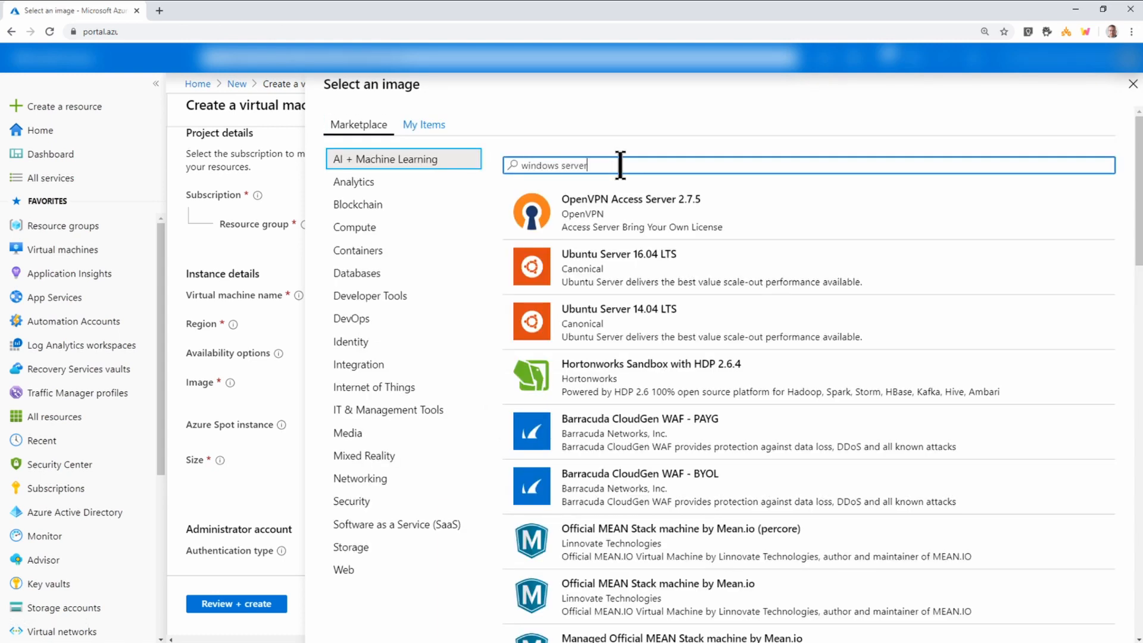
pyautogui.press('Return')
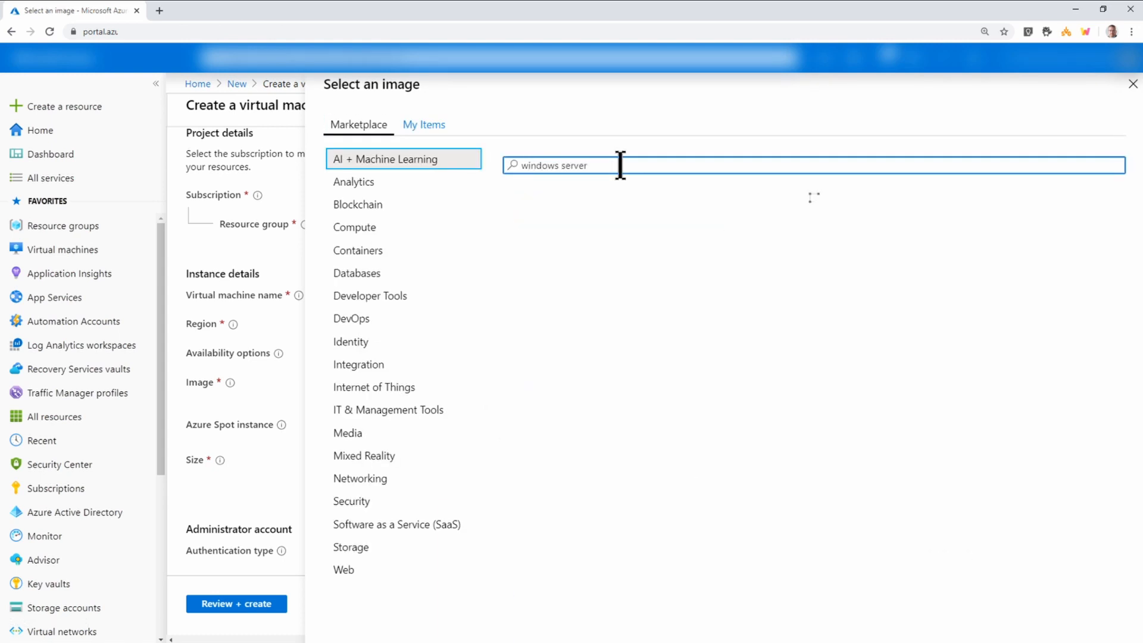
pyautogui.scroll(-4, 694, 405)
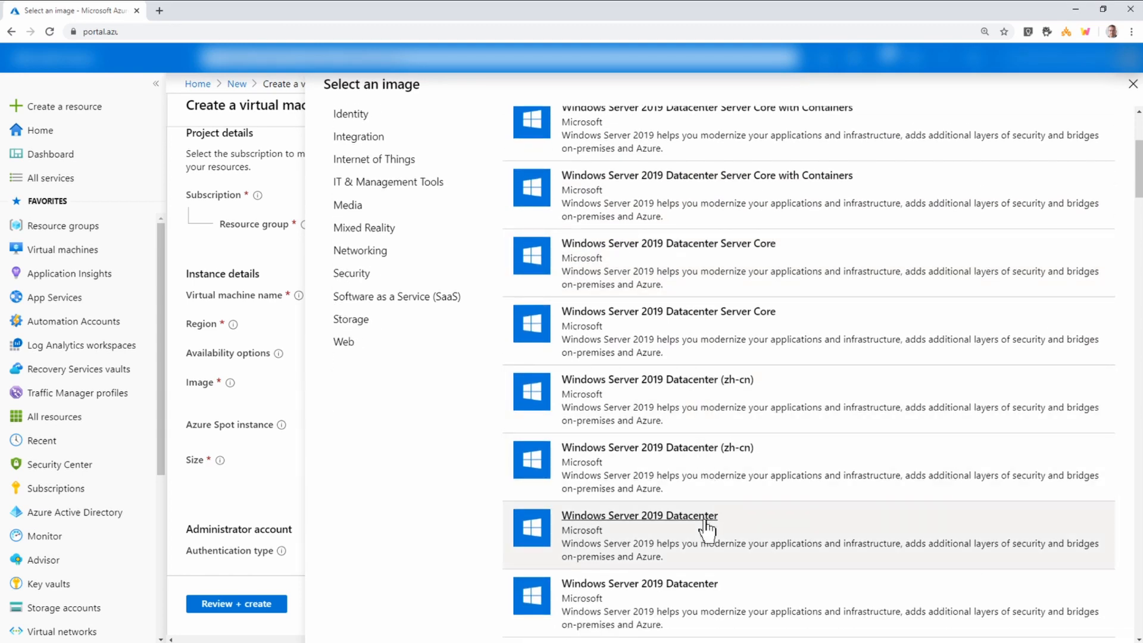
pyautogui.click(707, 525)
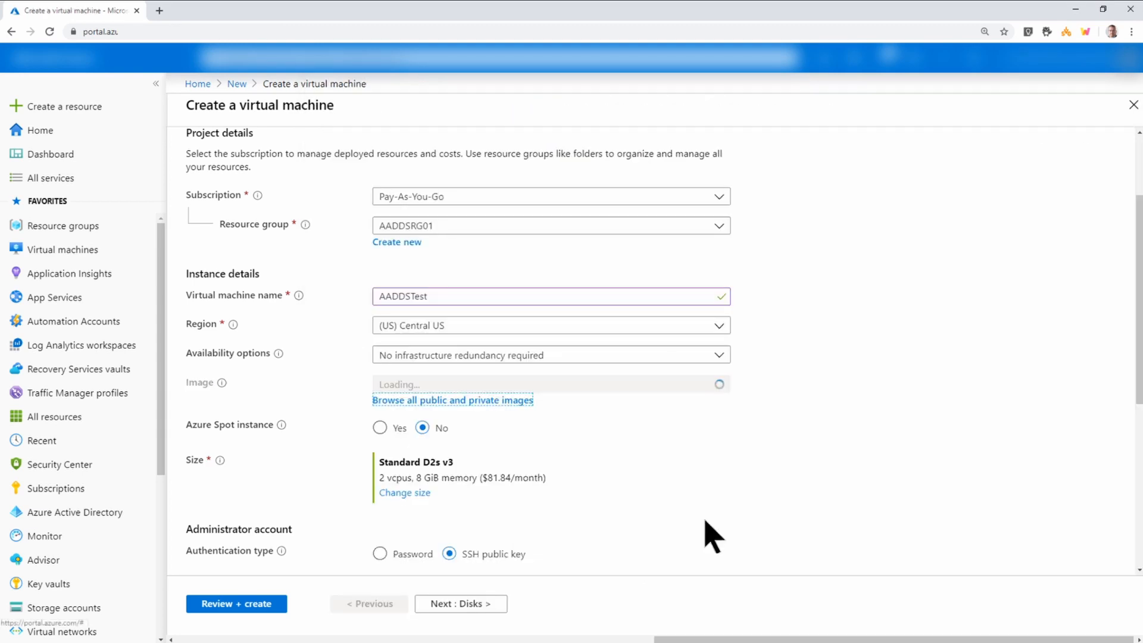
# Make AADDSTest an Azure Spot instance sized Standard D2s v3.
pyautogui.click(380, 428)
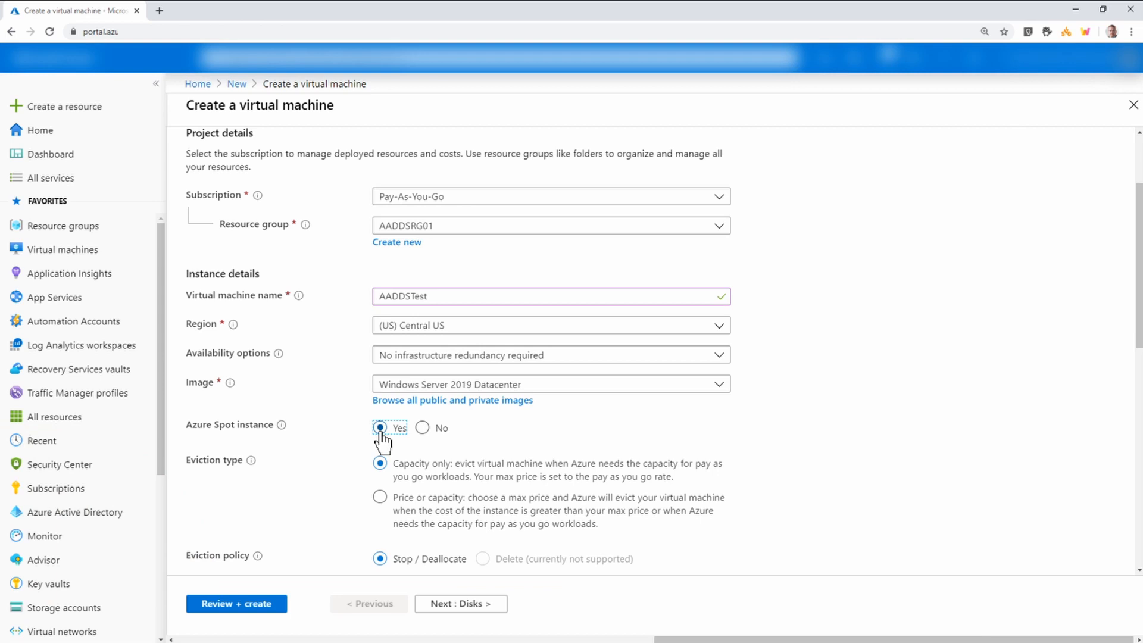
pyautogui.scroll(-3, 556, 375)
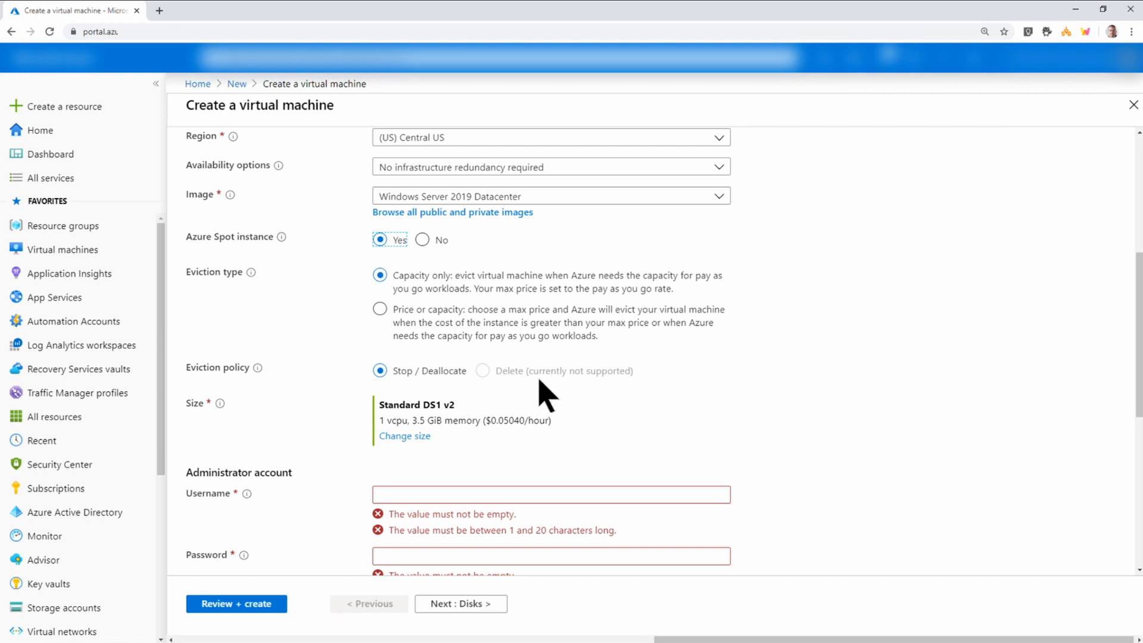
pyautogui.click(401, 439)
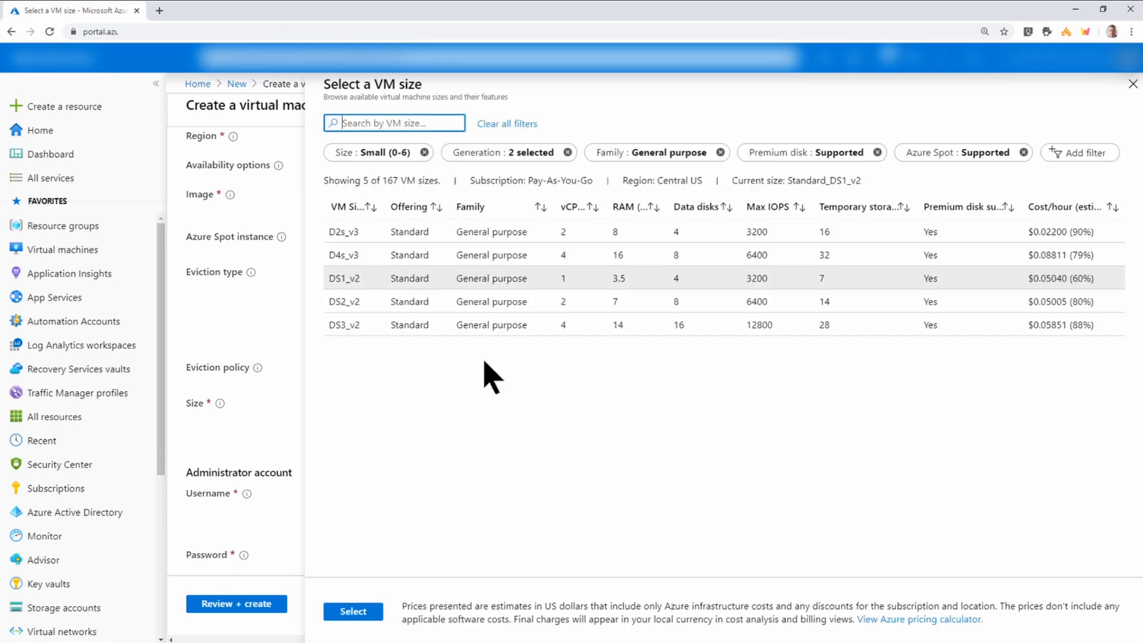
pyautogui.click(423, 233)
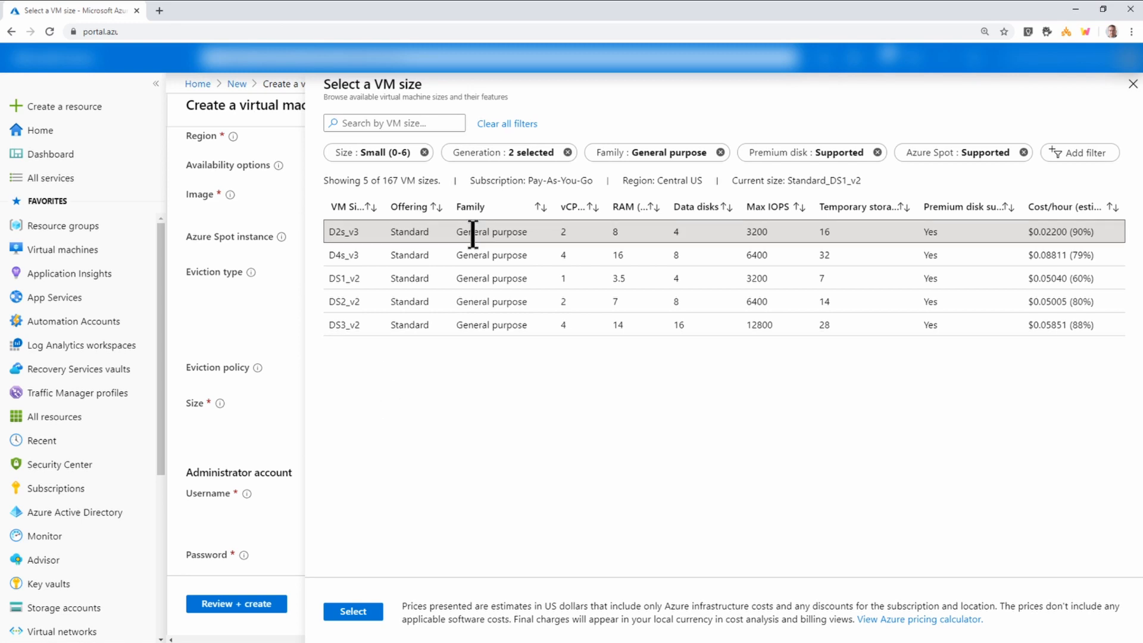
pyautogui.click(364, 615)
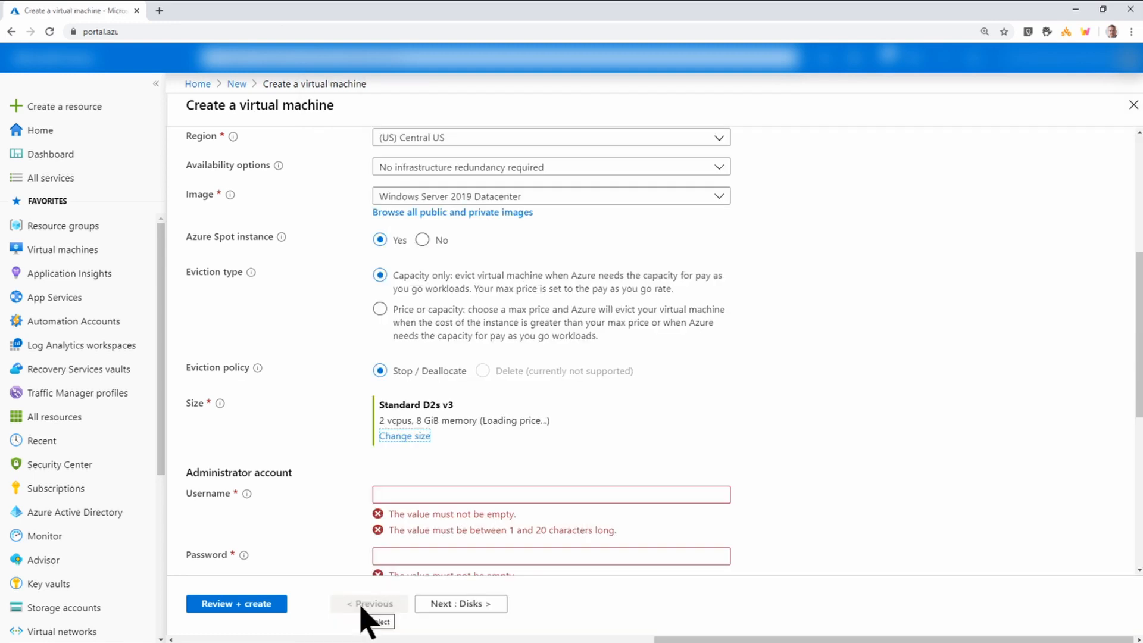
# Complete the administrator account section and continue to the Disks settings.
pyautogui.scroll(-4, 535, 472)
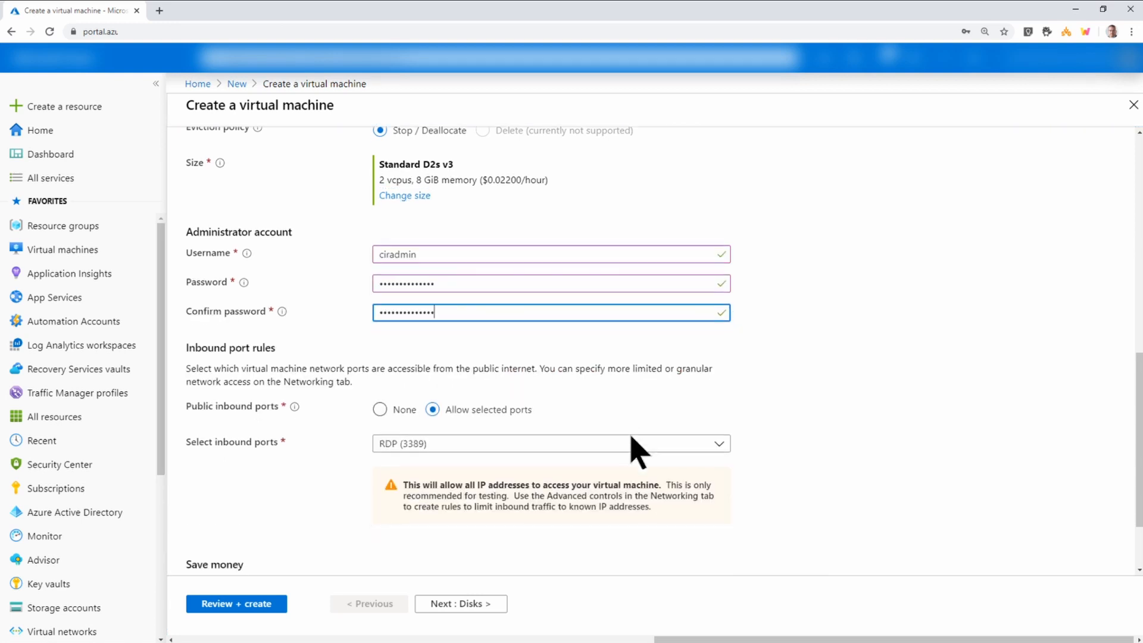
pyautogui.scroll(-2, 631, 446)
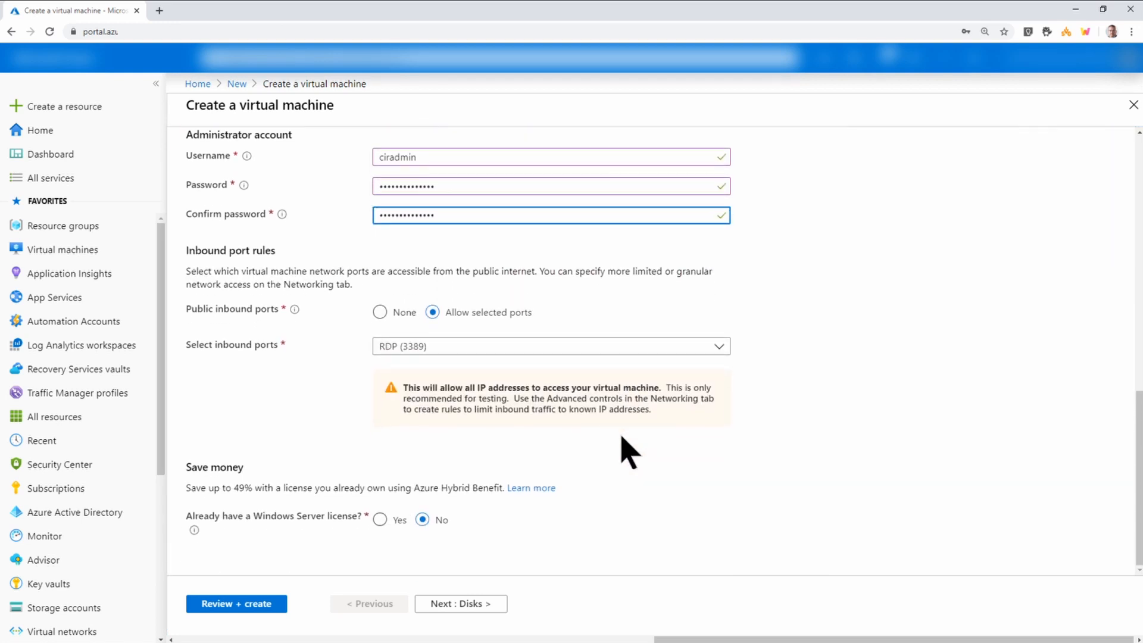
pyautogui.click(476, 606)
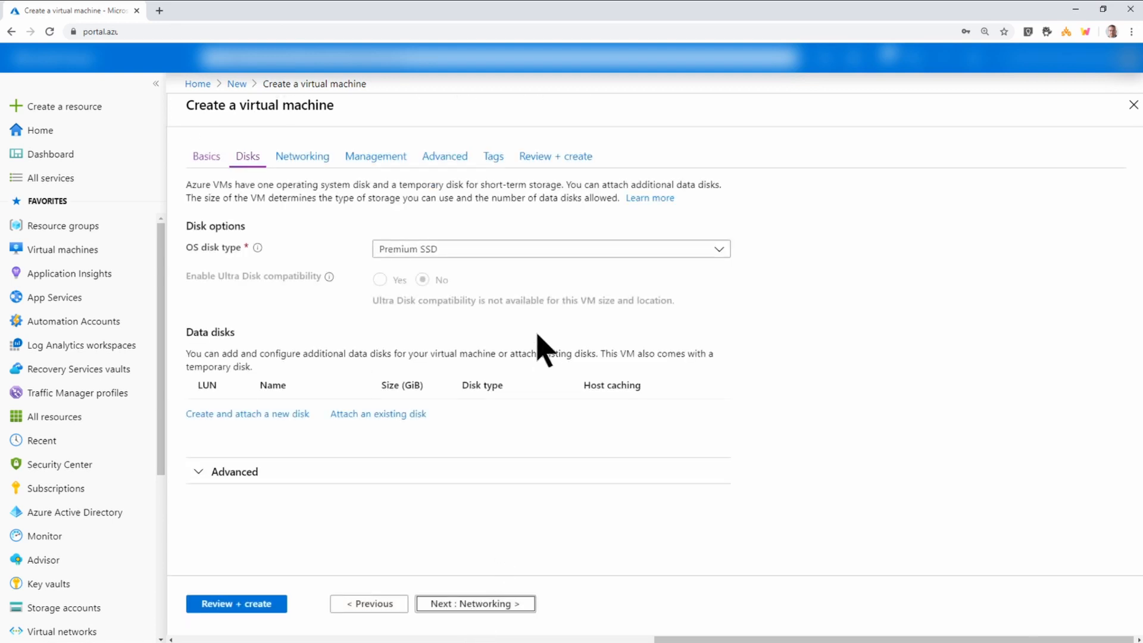
# Set the OS disk type to Standard HDD.
pyautogui.click(537, 248)
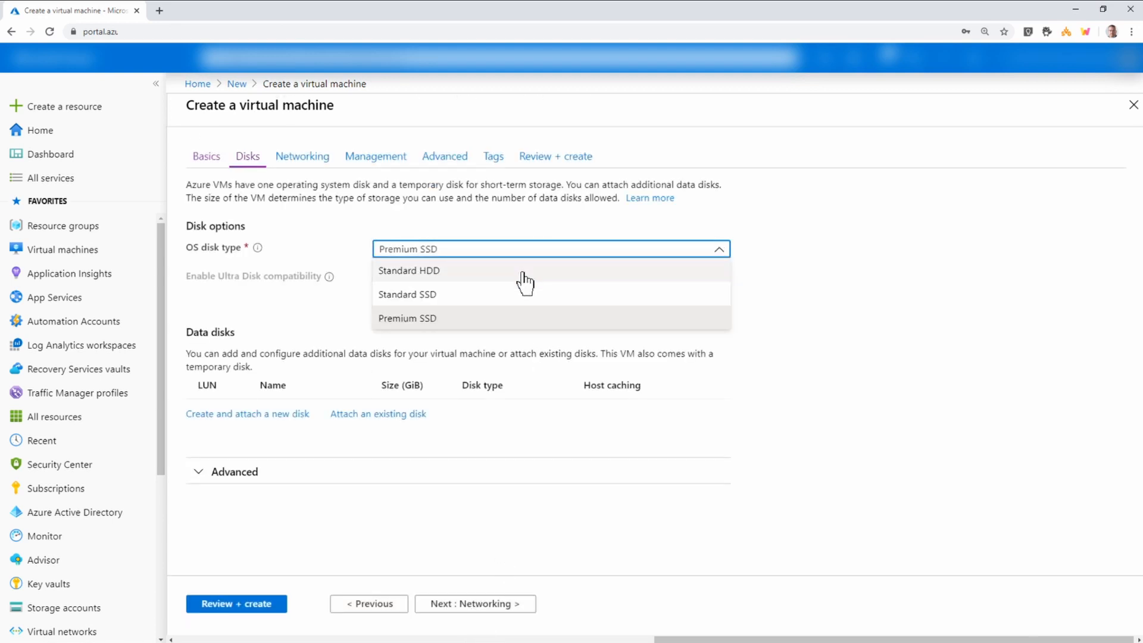
pyautogui.click(525, 283)
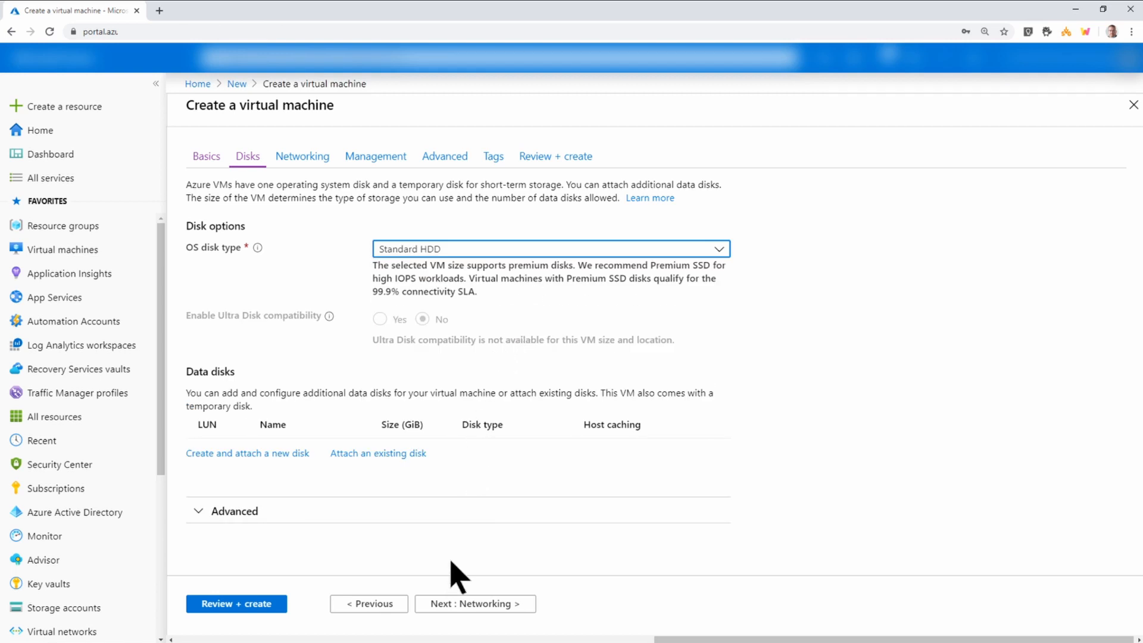
pyautogui.click(453, 603)
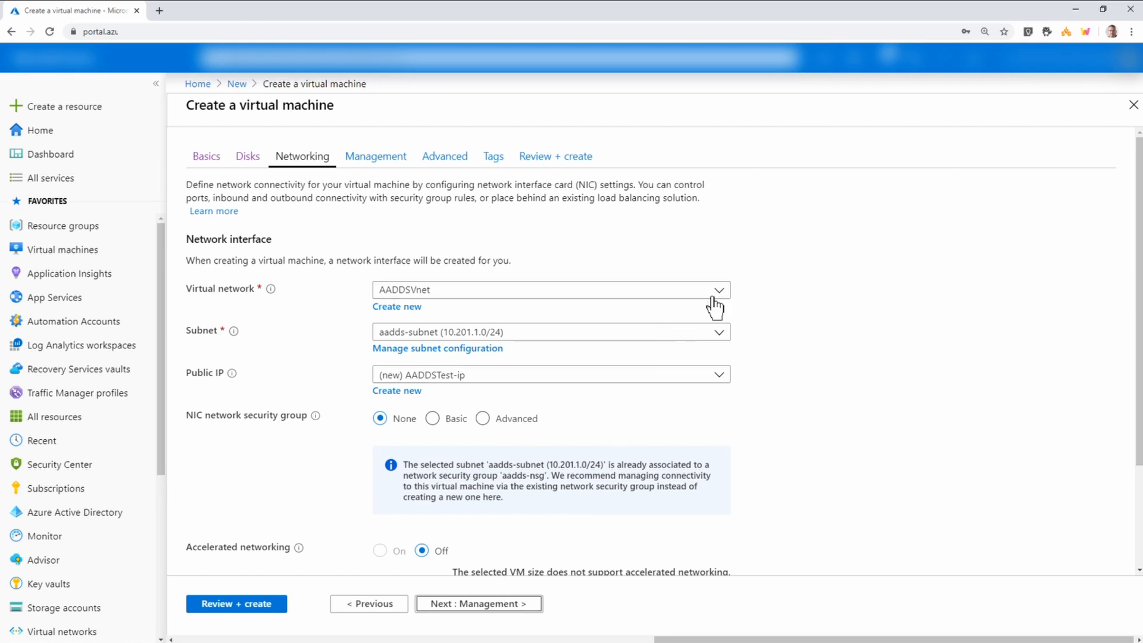
# Place the VM on the AADDSVnet virtual network with the default 10.201.0.0/24 subnet.
pyautogui.click(716, 296)
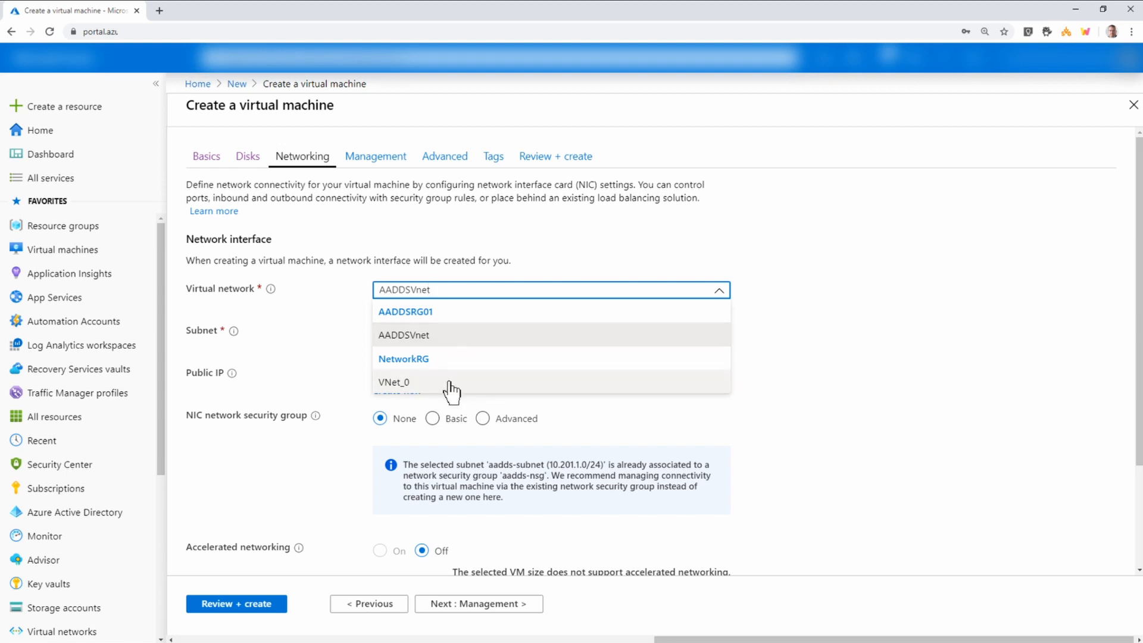
pyautogui.click(457, 343)
pyautogui.click(459, 336)
pyautogui.click(509, 380)
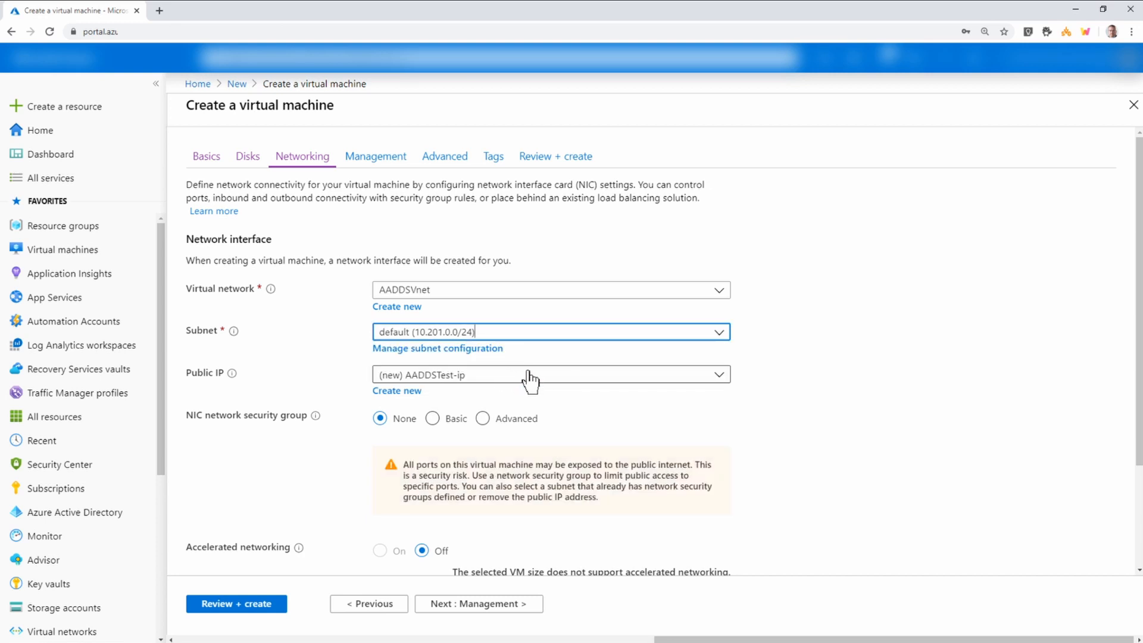
pyautogui.scroll(-1, 521, 424)
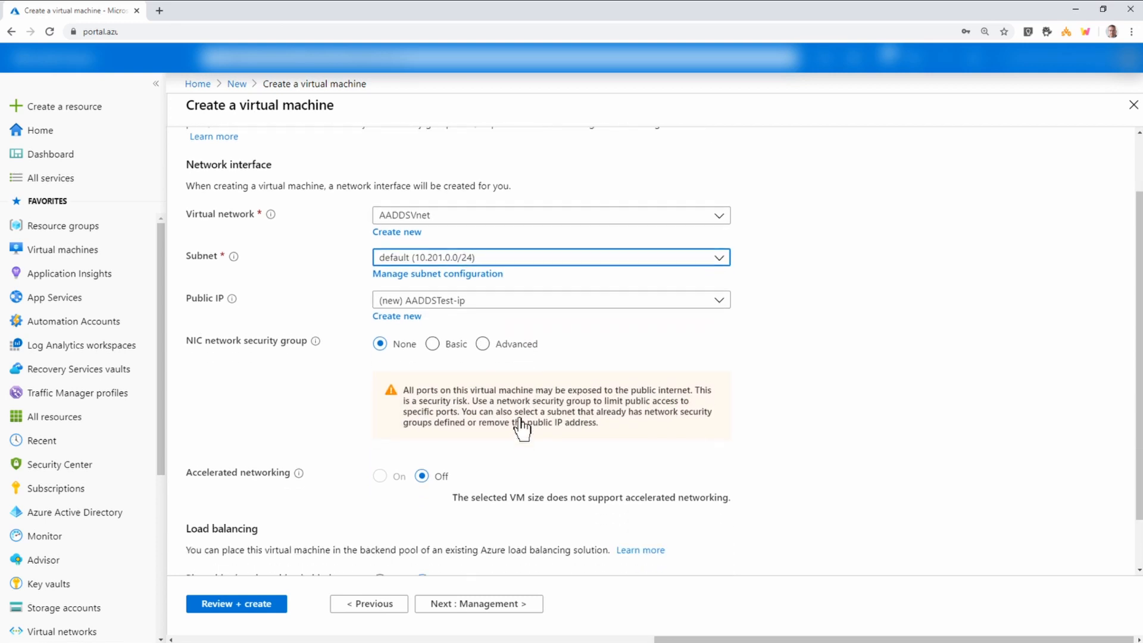
pyautogui.scroll(-1, 521, 424)
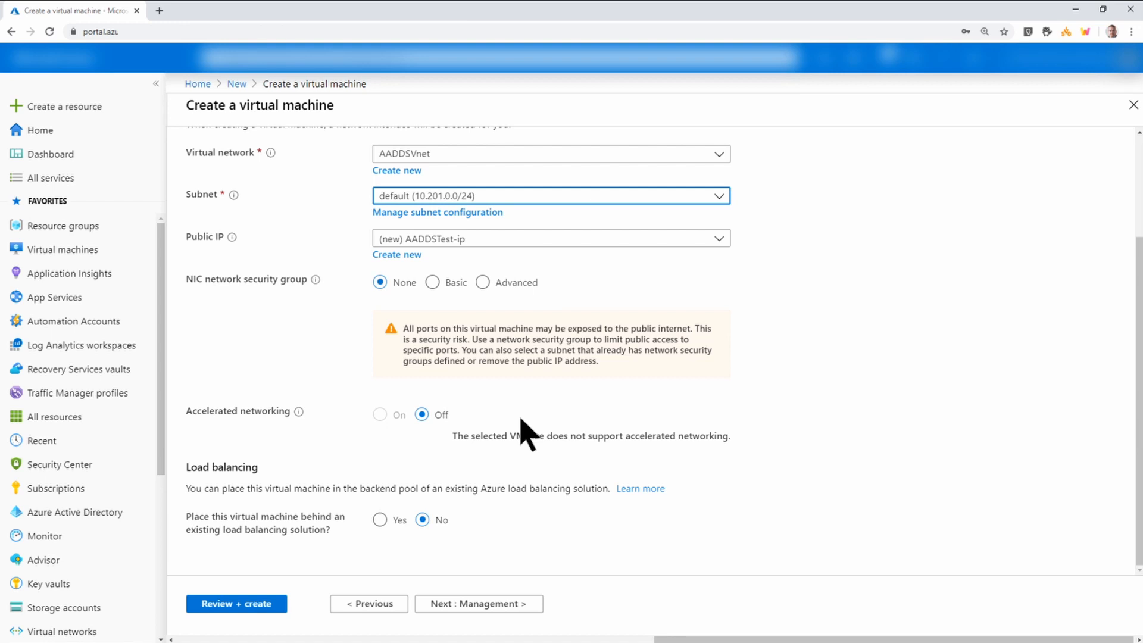
pyautogui.click(487, 605)
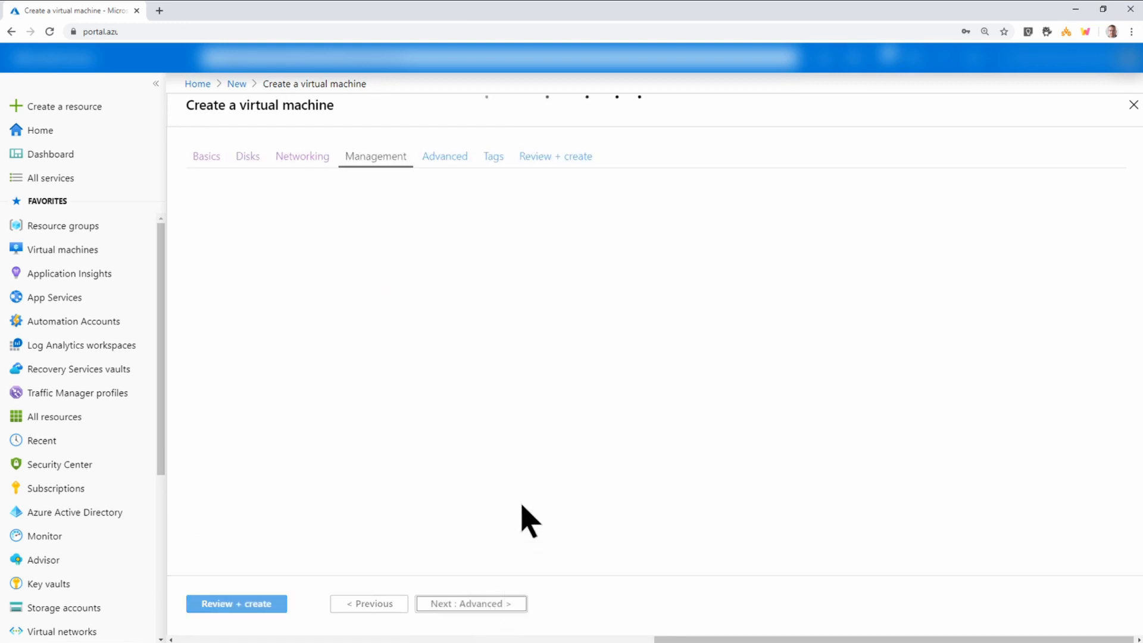
# Turn on auto-shutdown at 10:00:00 PM Central Time with the shutdown notification off.
pyautogui.scroll(-1, 469, 470)
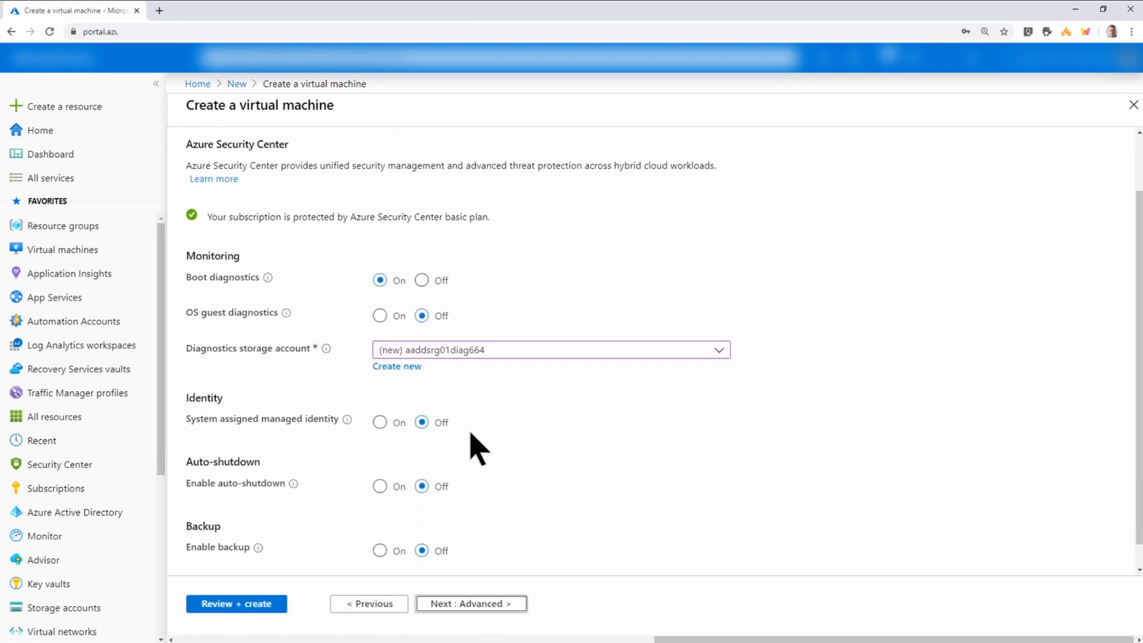
pyautogui.scroll(-1, 474, 446)
pyautogui.click(379, 461)
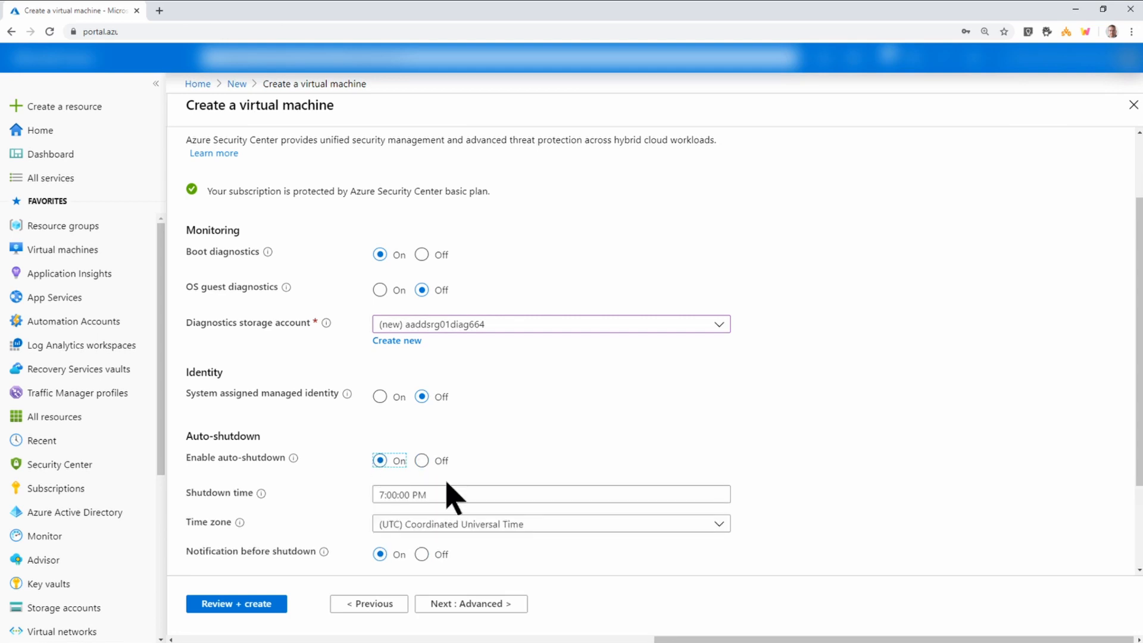
pyautogui.click(383, 494)
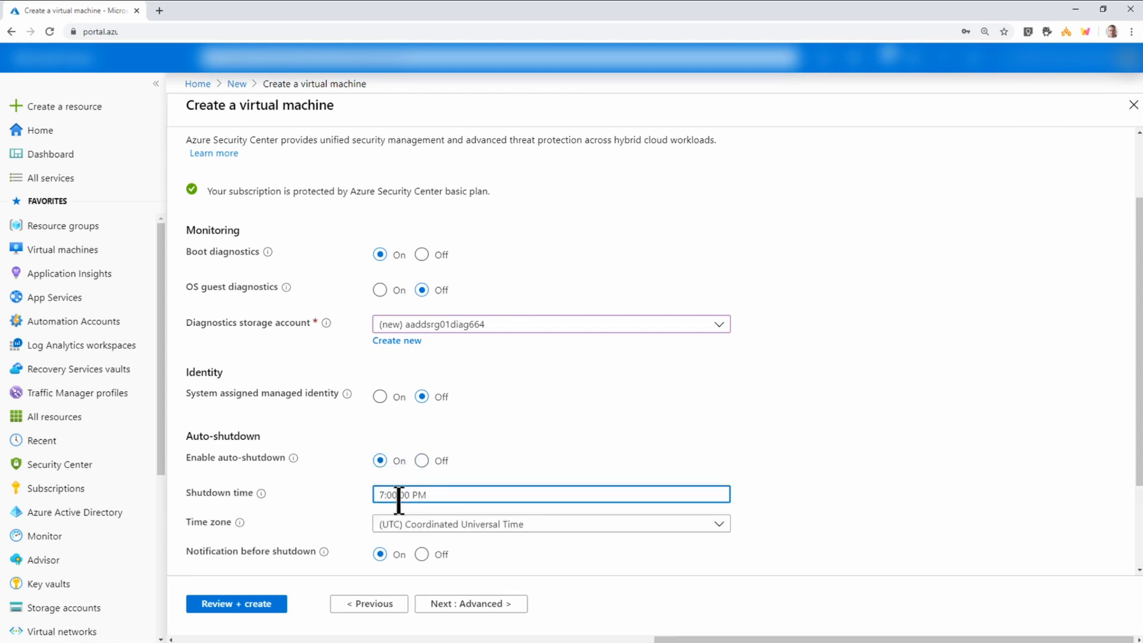
pyautogui.press('BackSpace')
pyautogui.write('10')
pyautogui.click(420, 526)
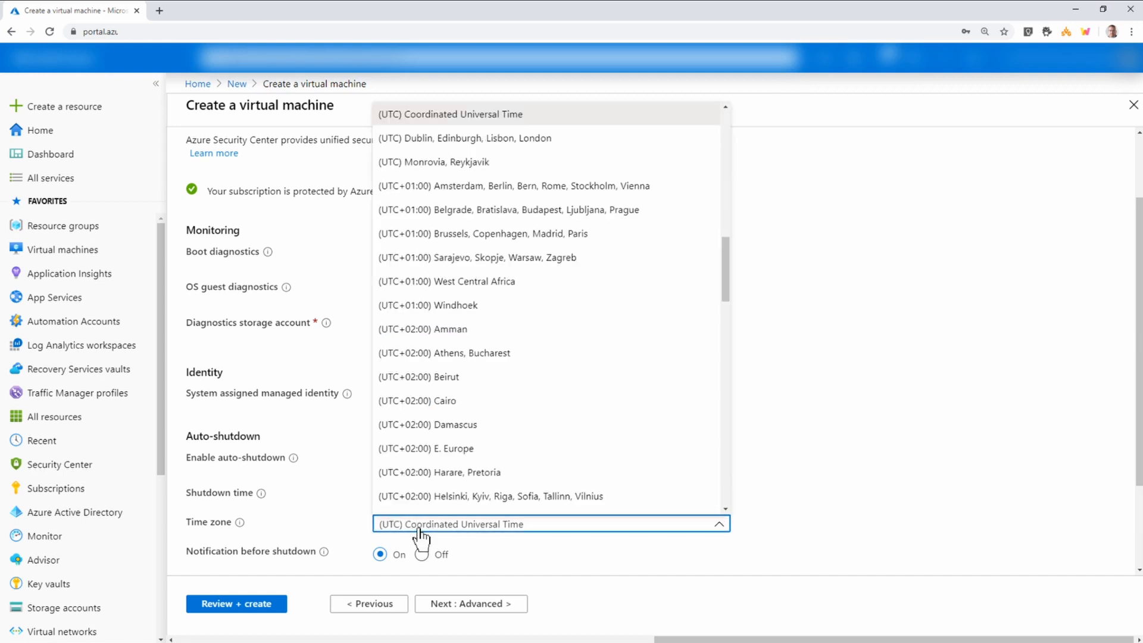
pyautogui.scroll(5, 509, 374)
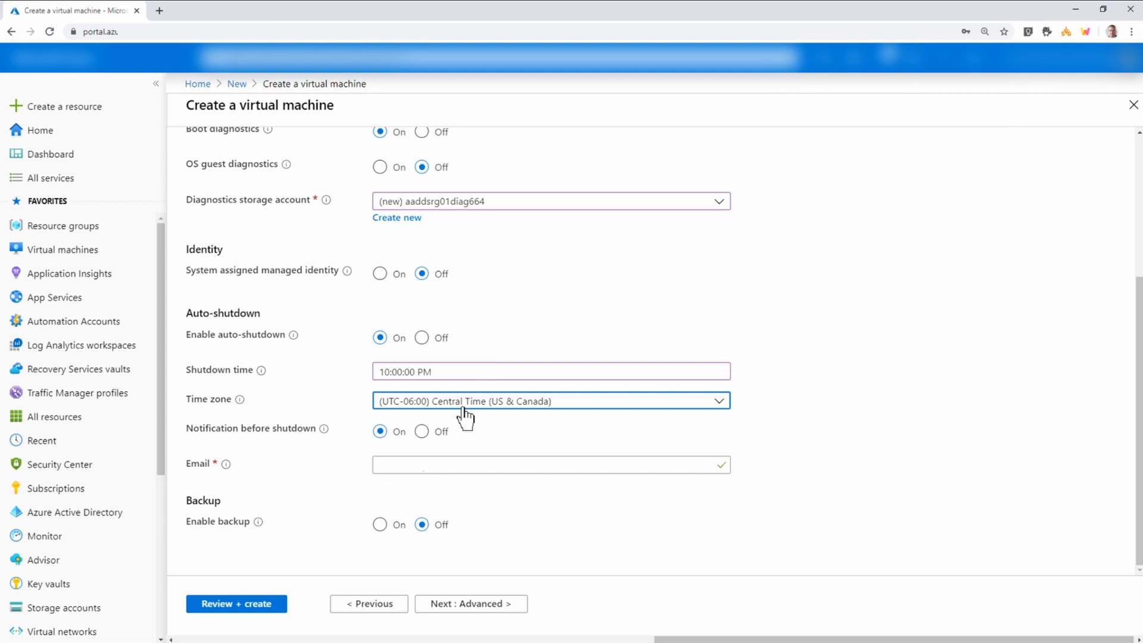
pyautogui.click(421, 433)
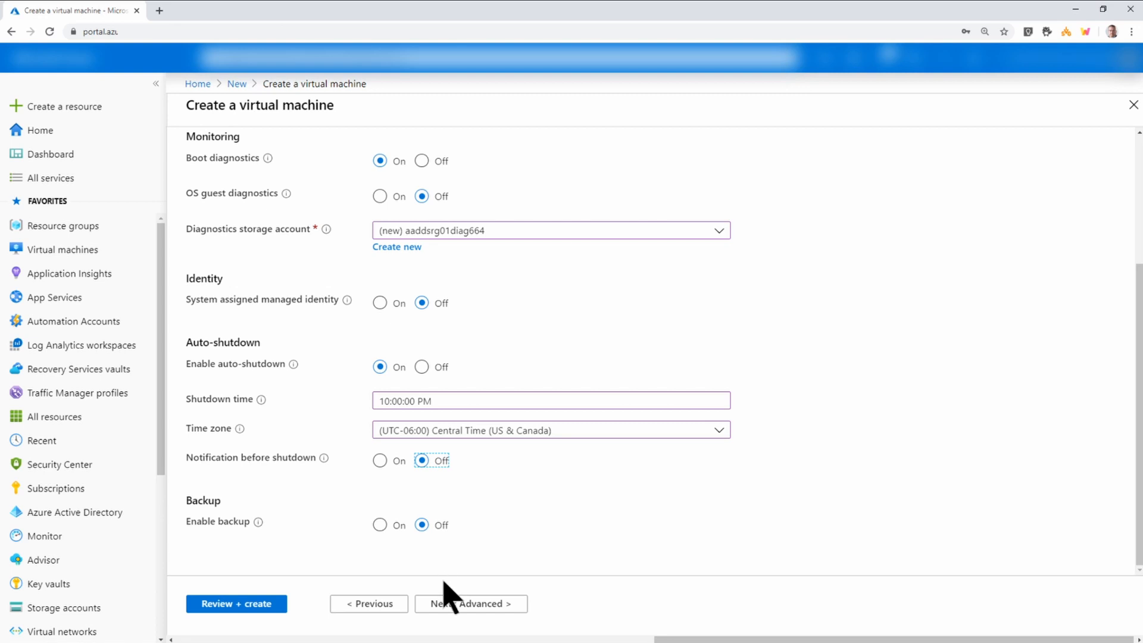
pyautogui.click(461, 603)
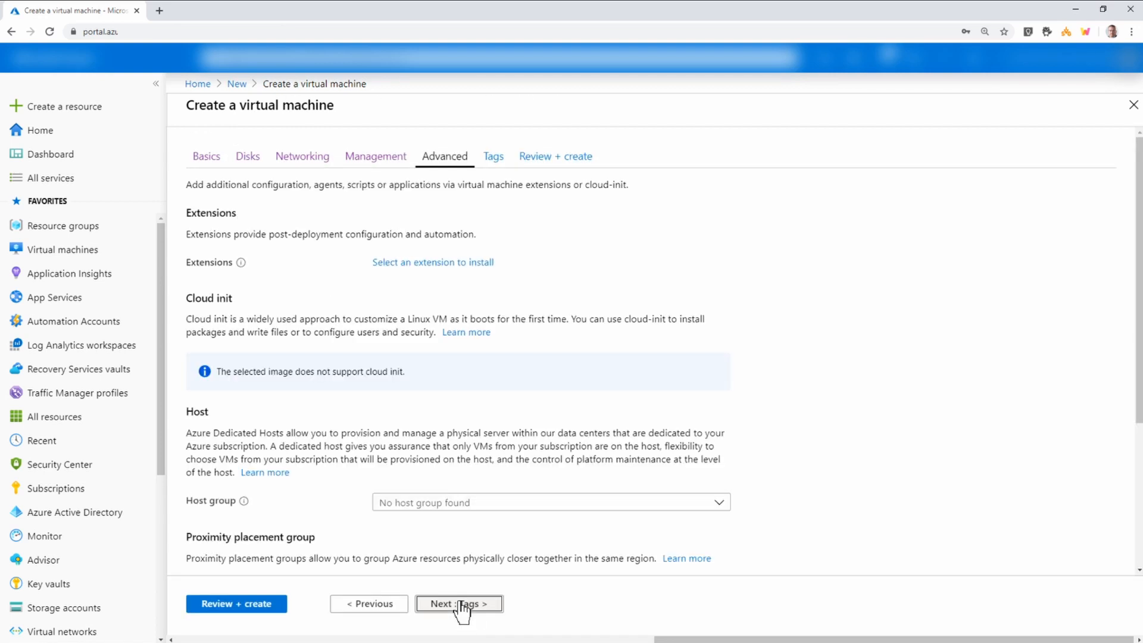
# Skip tags, review the AADDSTest settings and create the virtual machine.
pyautogui.scroll(-3, 521, 557)
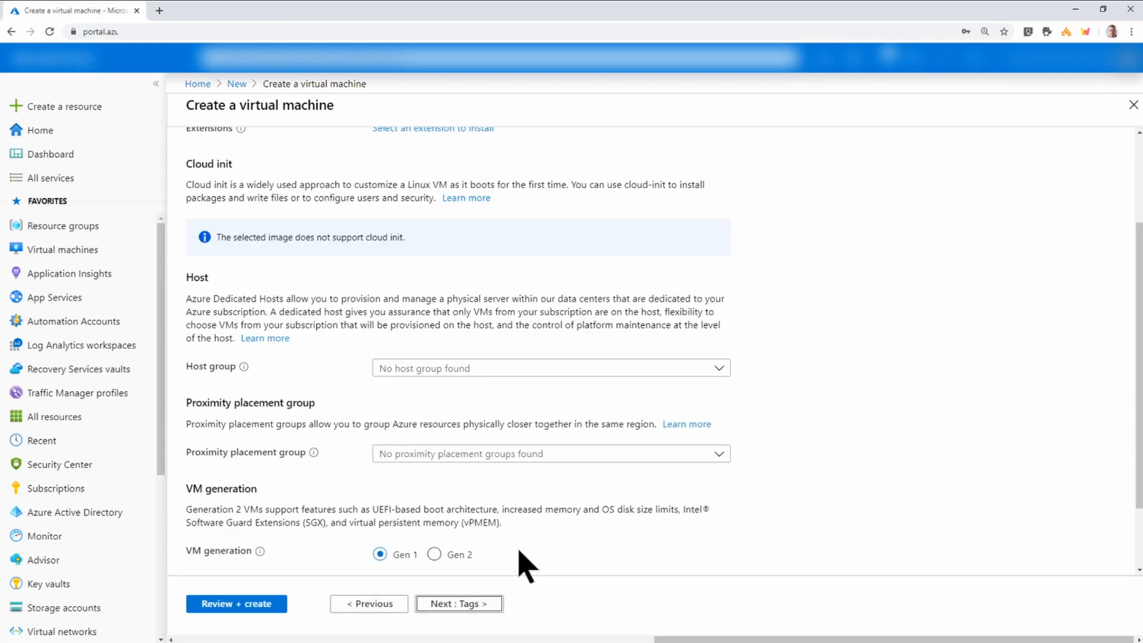
pyautogui.click(454, 605)
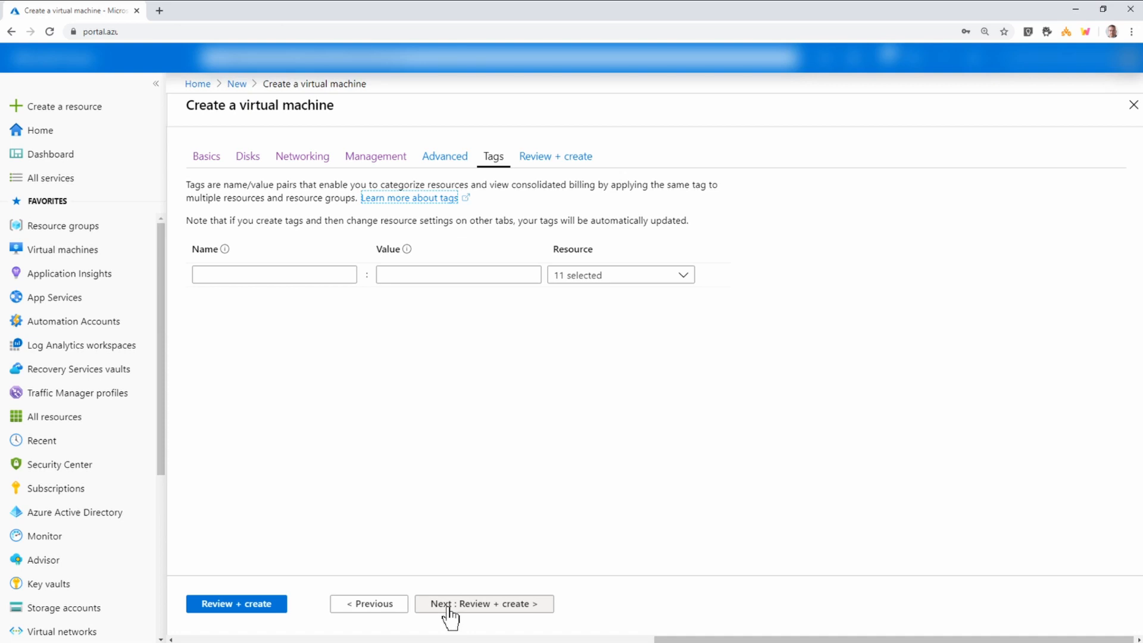
pyautogui.click(451, 607)
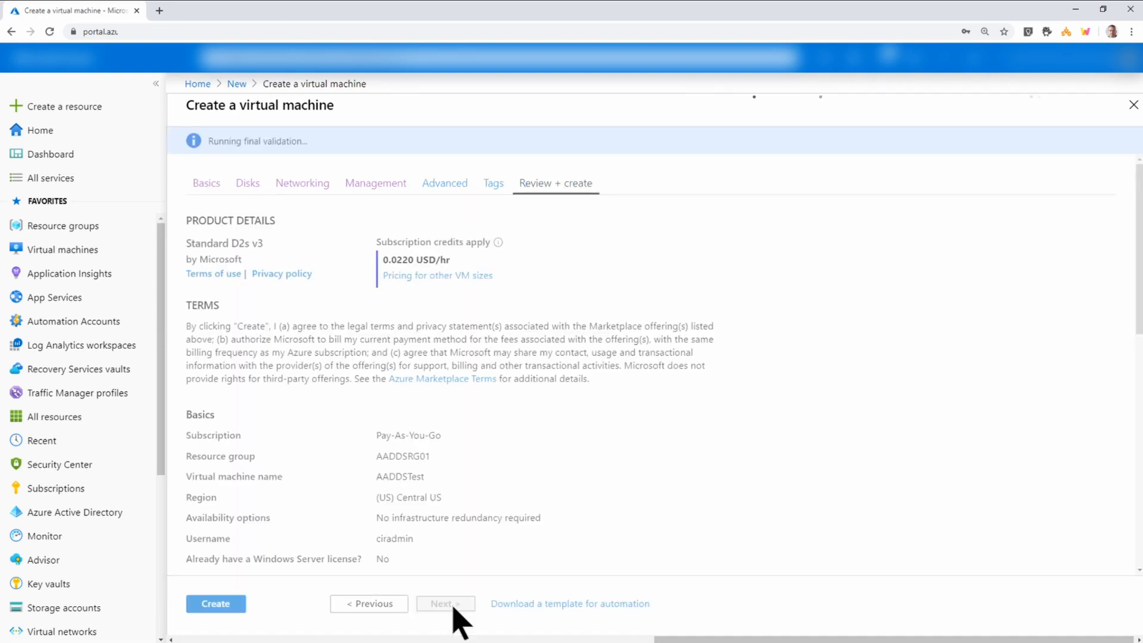
pyautogui.click(238, 604)
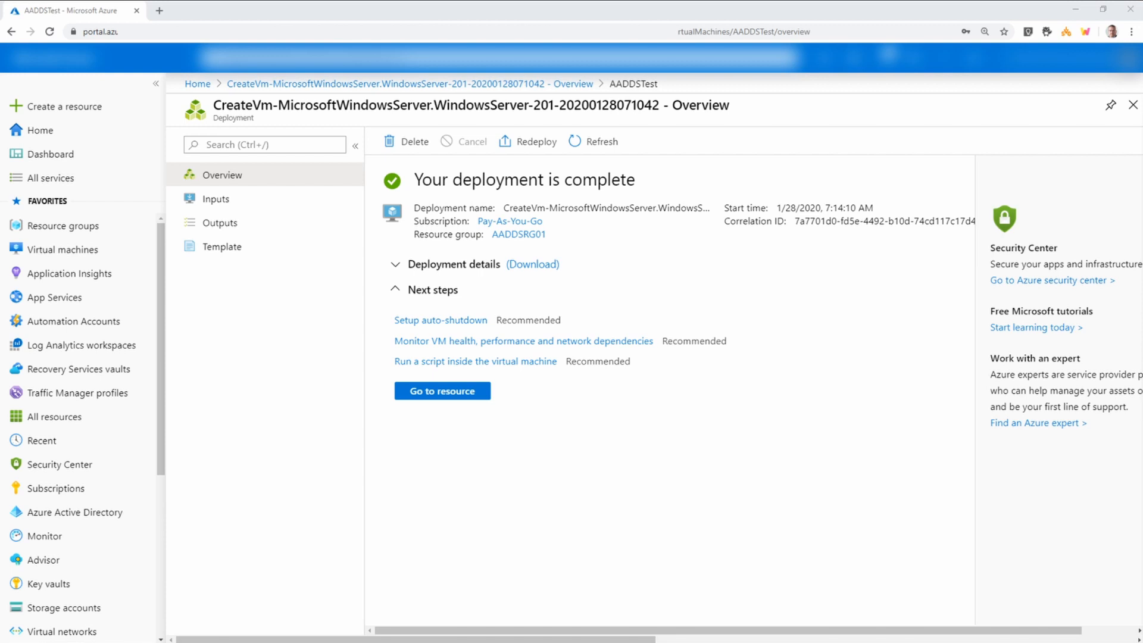
# Open the deployed AADDSTest VM and copy its public IP address.
pyautogui.click(442, 390)
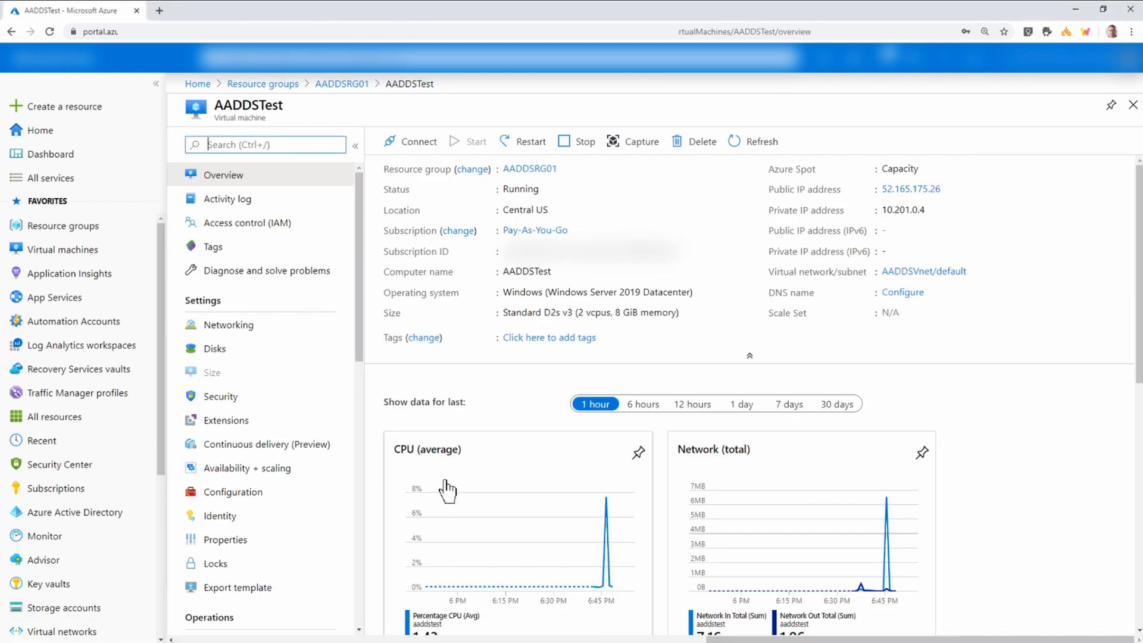
pyautogui.click(948, 191)
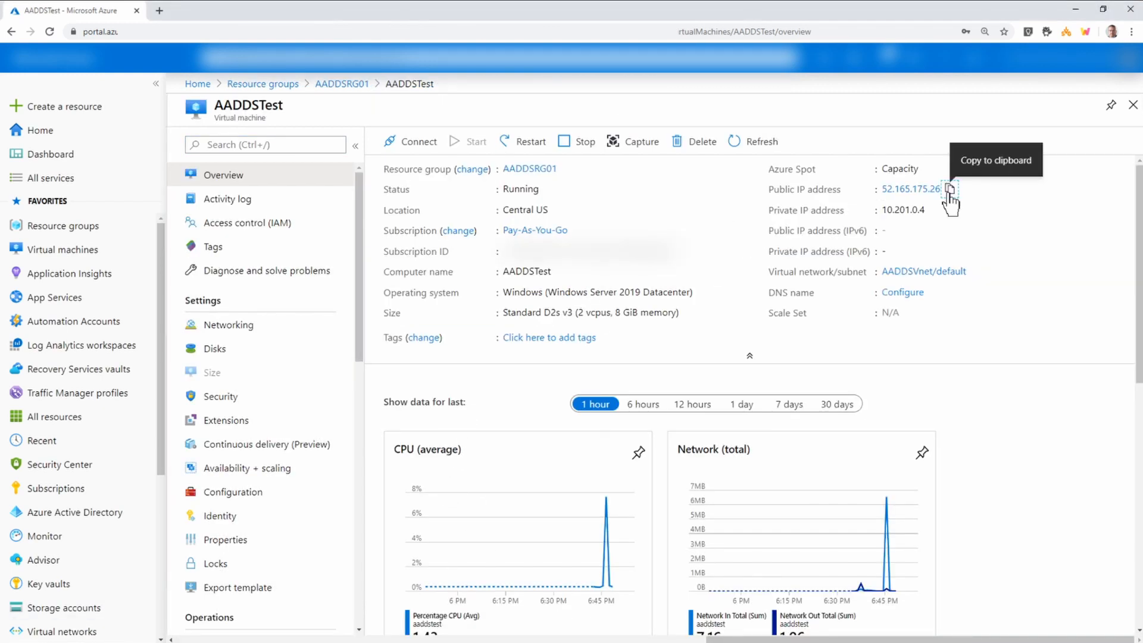
pyautogui.click(948, 197)
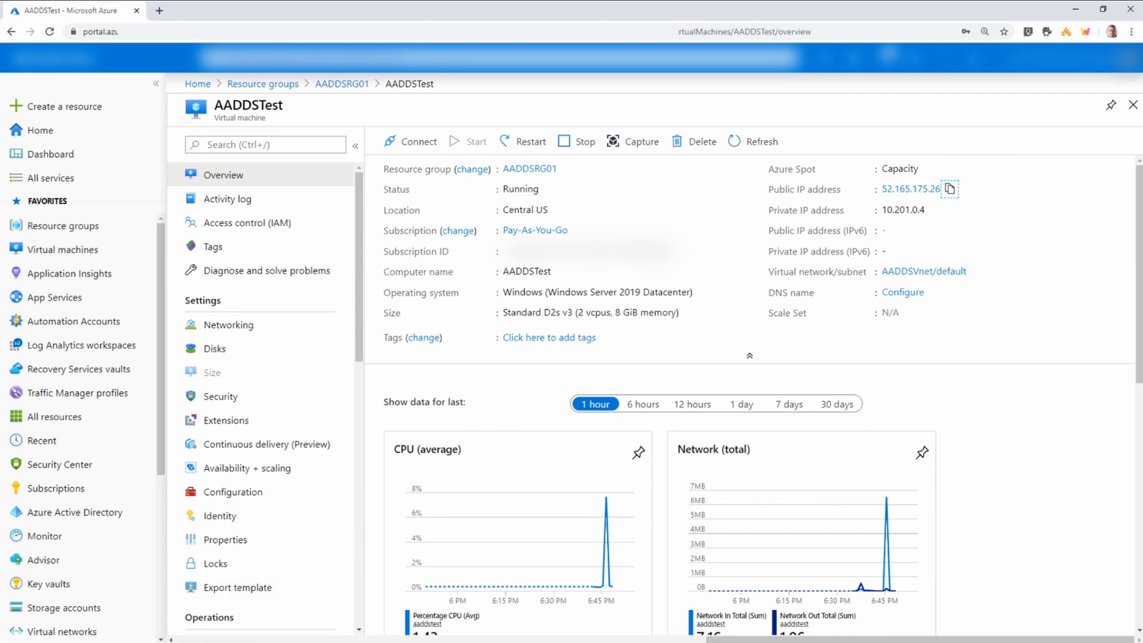
# Connect over Remote Desktop to 52.165.175.26 with the admin password, accepting the certificate warning.
pyautogui.click(610, 324)
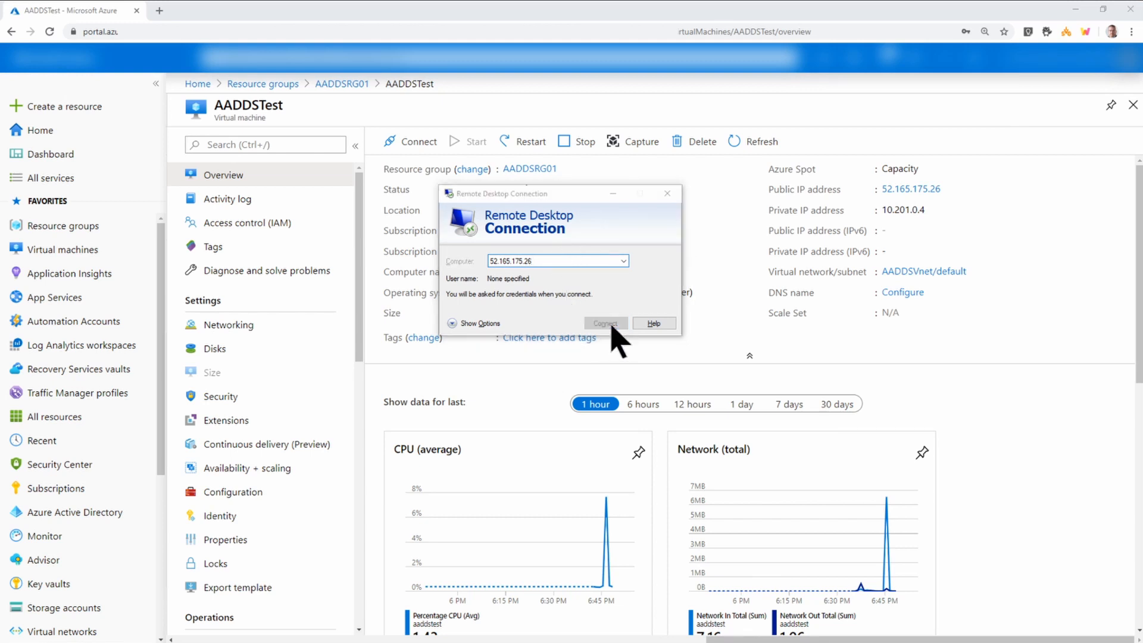
pyautogui.write('••••••')
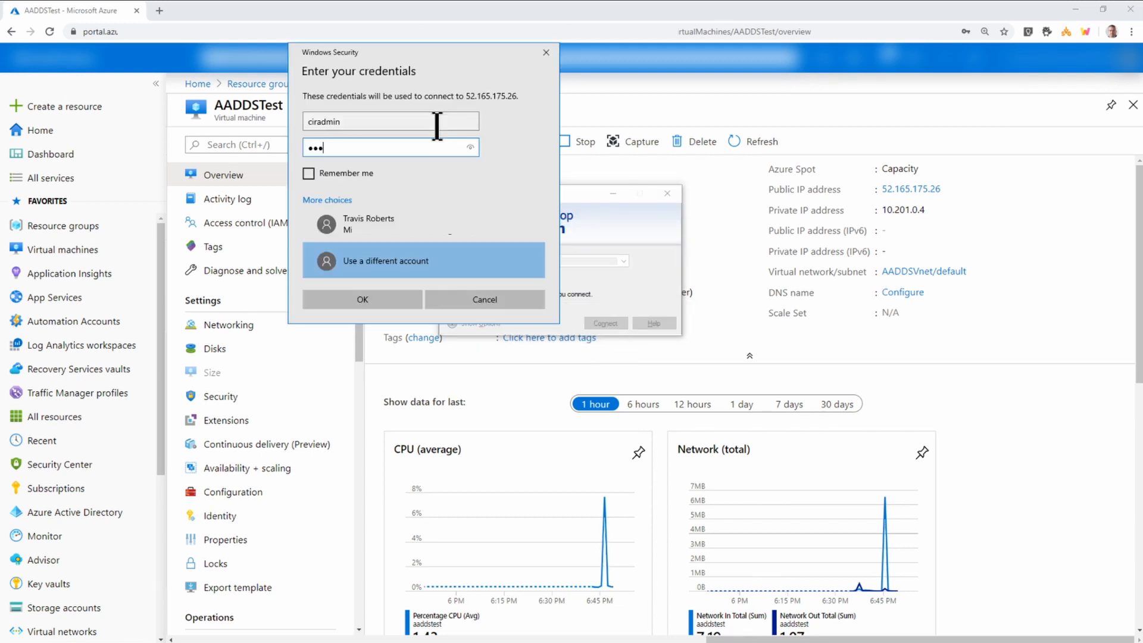
pyautogui.write('•••••••')
pyautogui.press('Return')
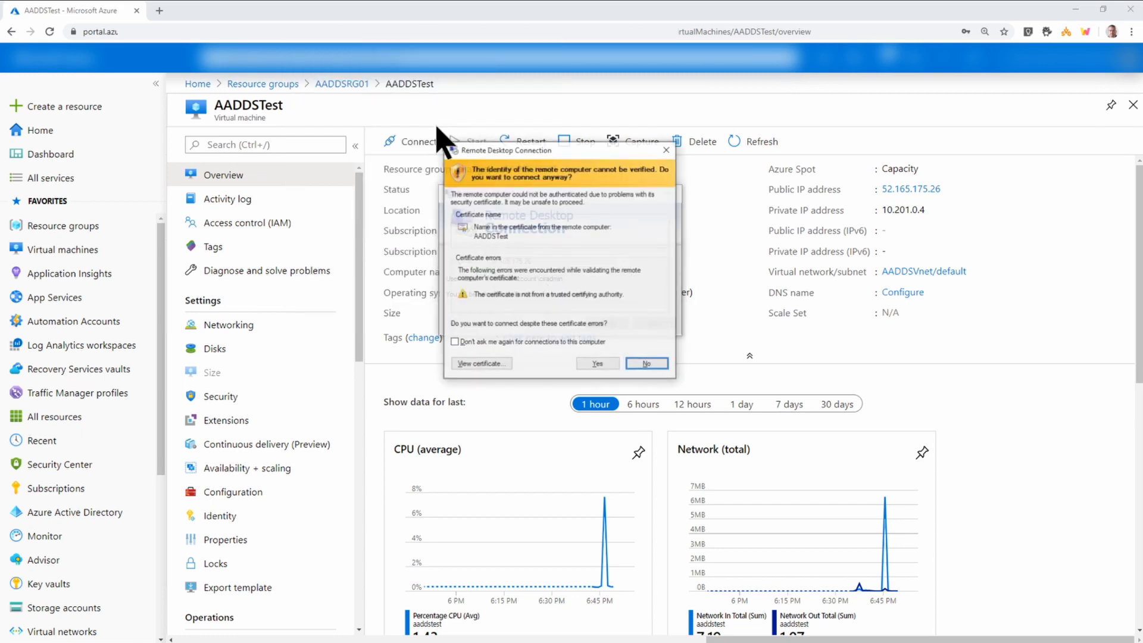
pyautogui.click(598, 364)
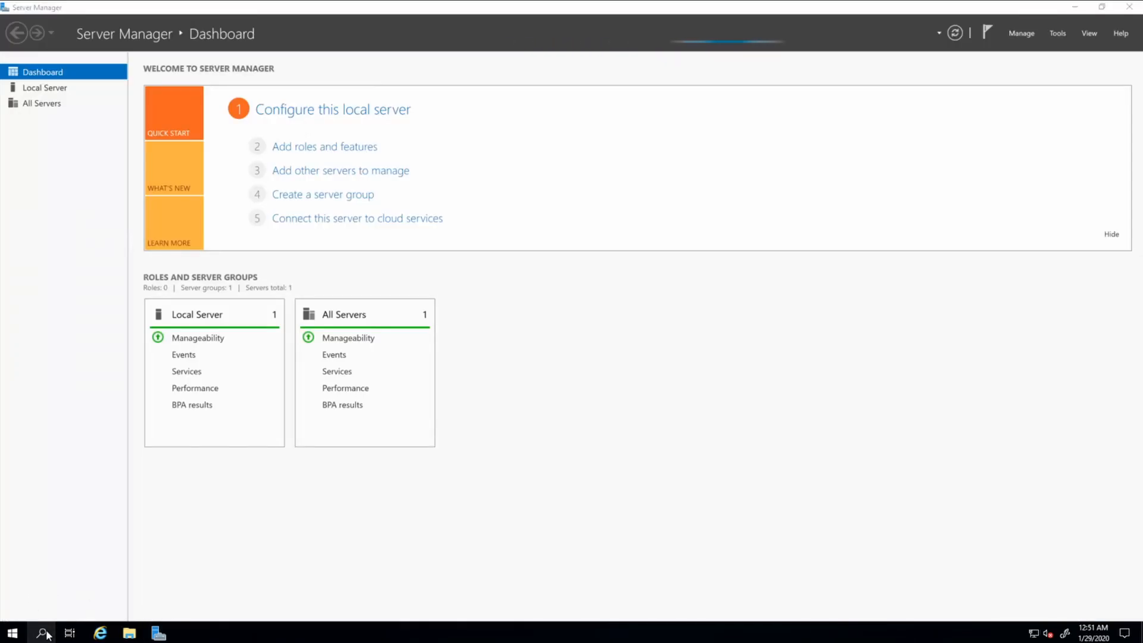
# Run ipconfig /all in Command Prompt to confirm DNS servers 10.201.1.5 and 10.201.1.4.
pyautogui.click(43, 633)
pyautogui.write('cmd')
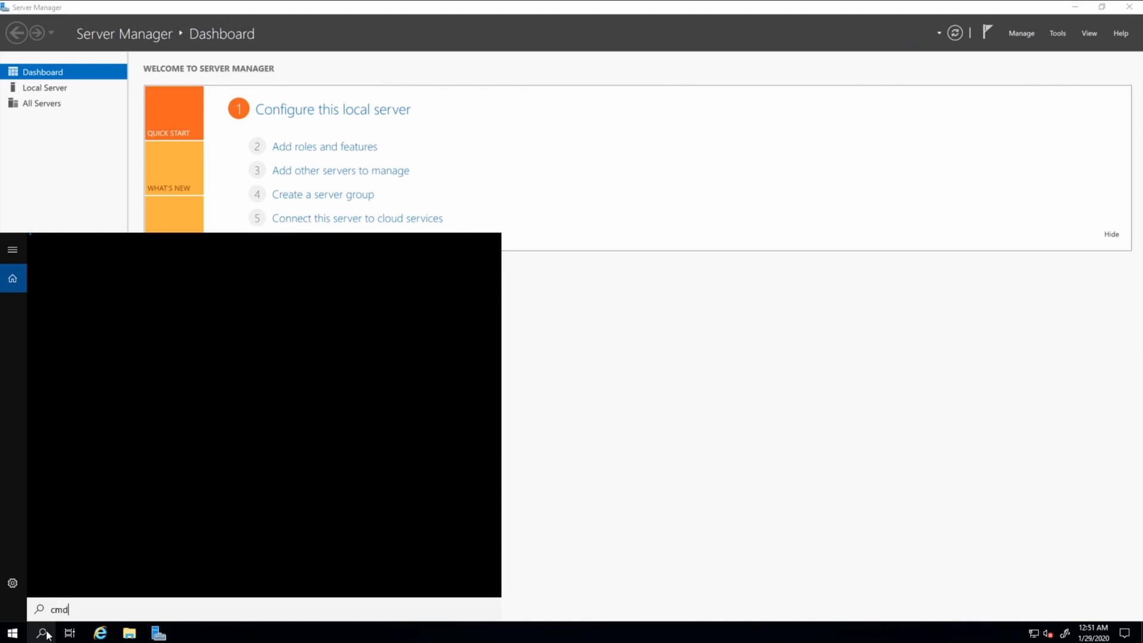
pyautogui.press('Return')
pyautogui.write('ipconfig a')
pyautogui.press('BackSpace')
pyautogui.write('/all')
pyautogui.press('Return')
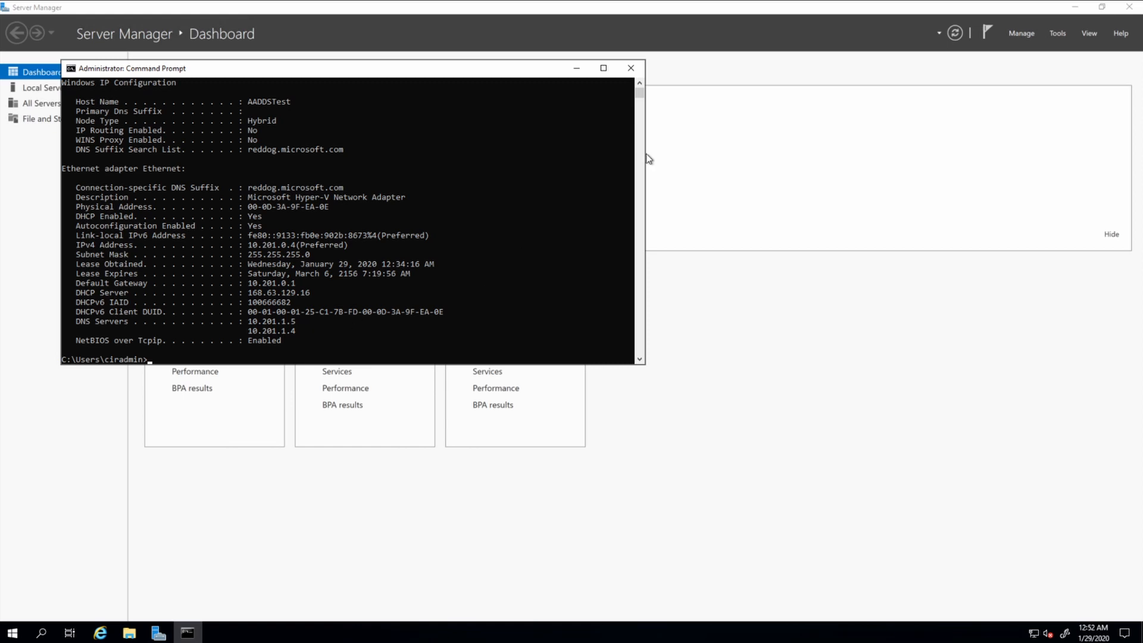
pyautogui.click(632, 68)
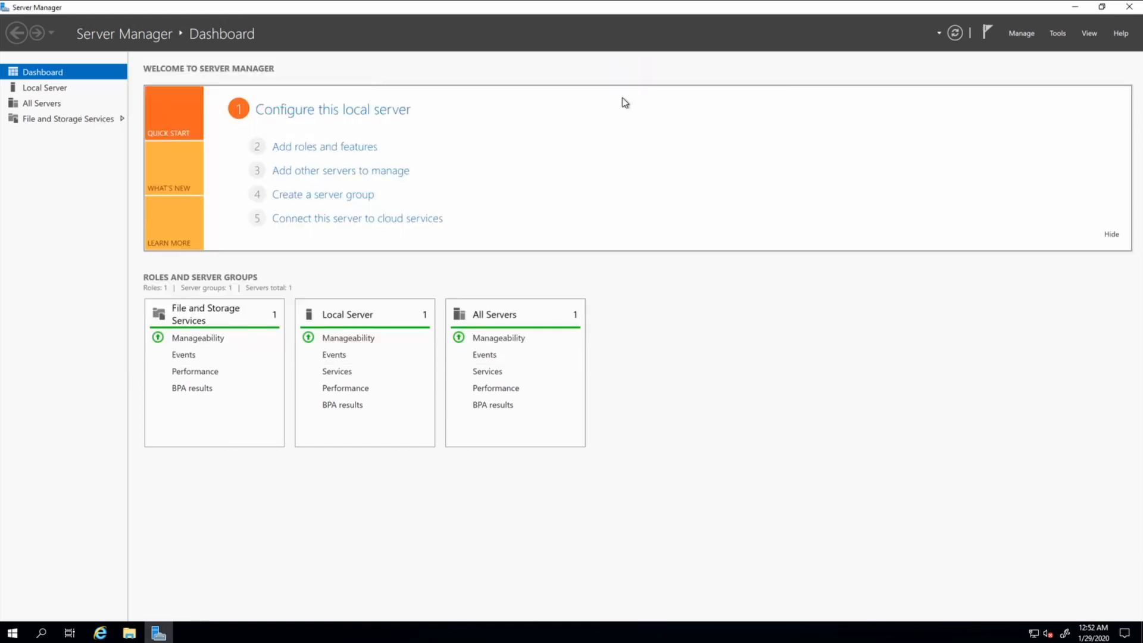
pyautogui.click(47, 93)
# In Computer Name/Domain Changes, choose Domain and start entering aadds.ciraltos.com.
pyautogui.click(271, 110)
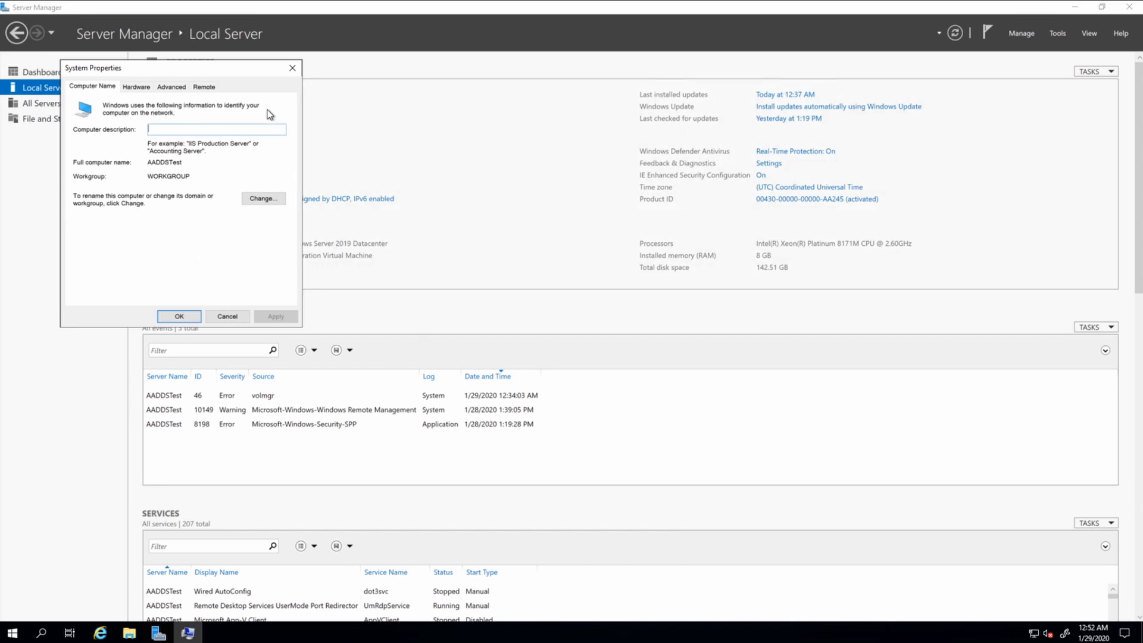
pyautogui.click(263, 200)
pyautogui.click(101, 222)
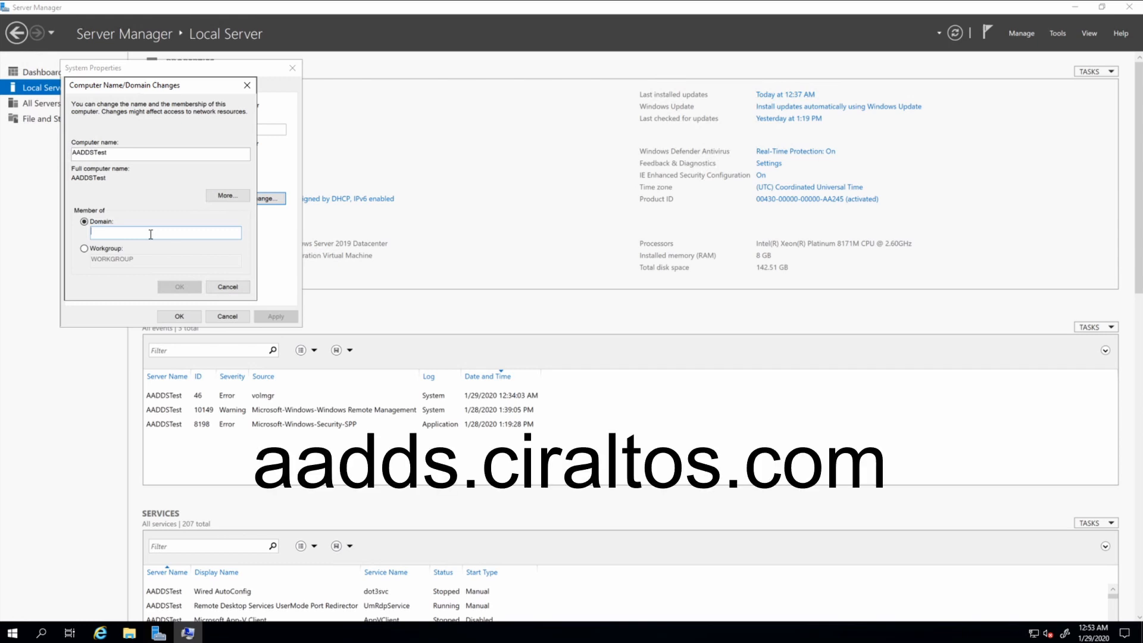
pyautogui.write('aadds')
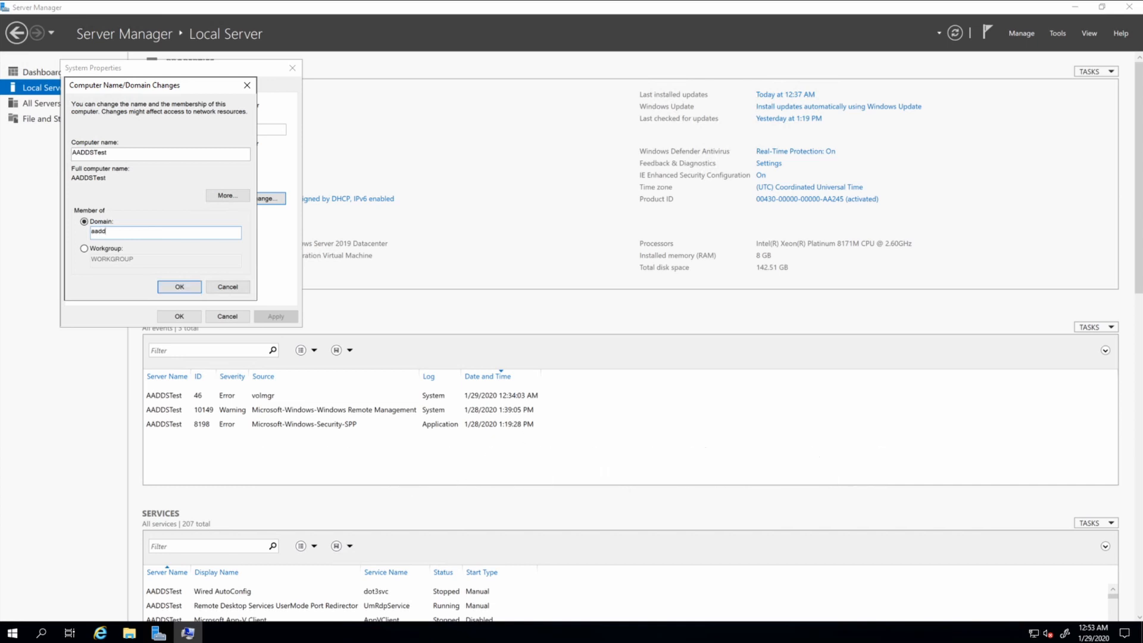
pyautogui.write('.cira')
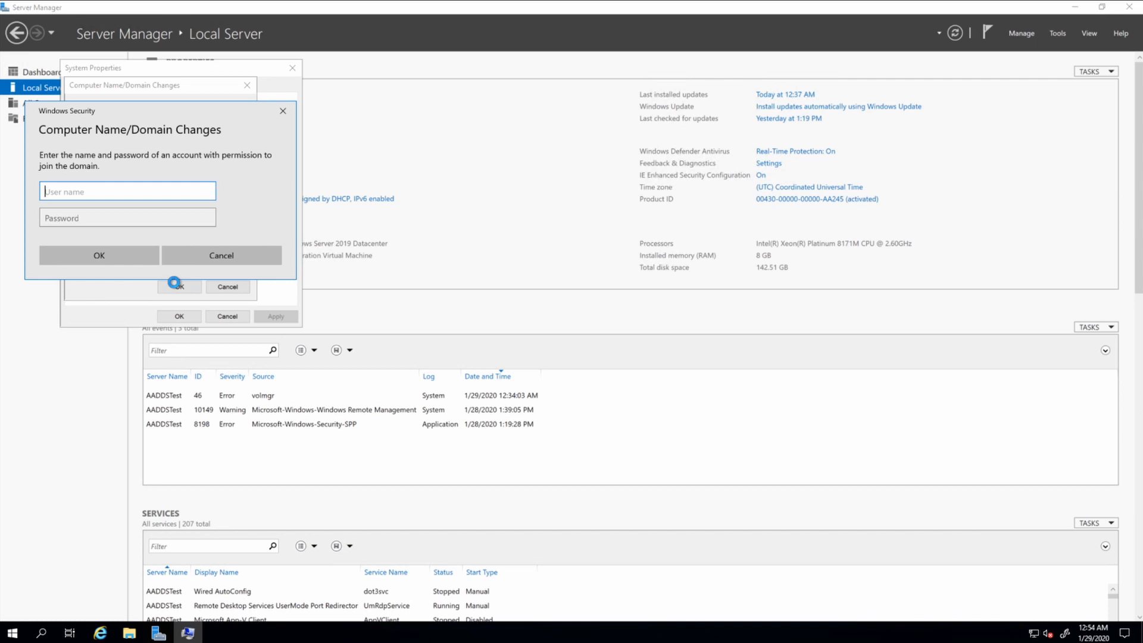
# Enter the admin account's user name and password to submit the domain join.
pyautogui.write('j')
pyautogui.press('Tab')
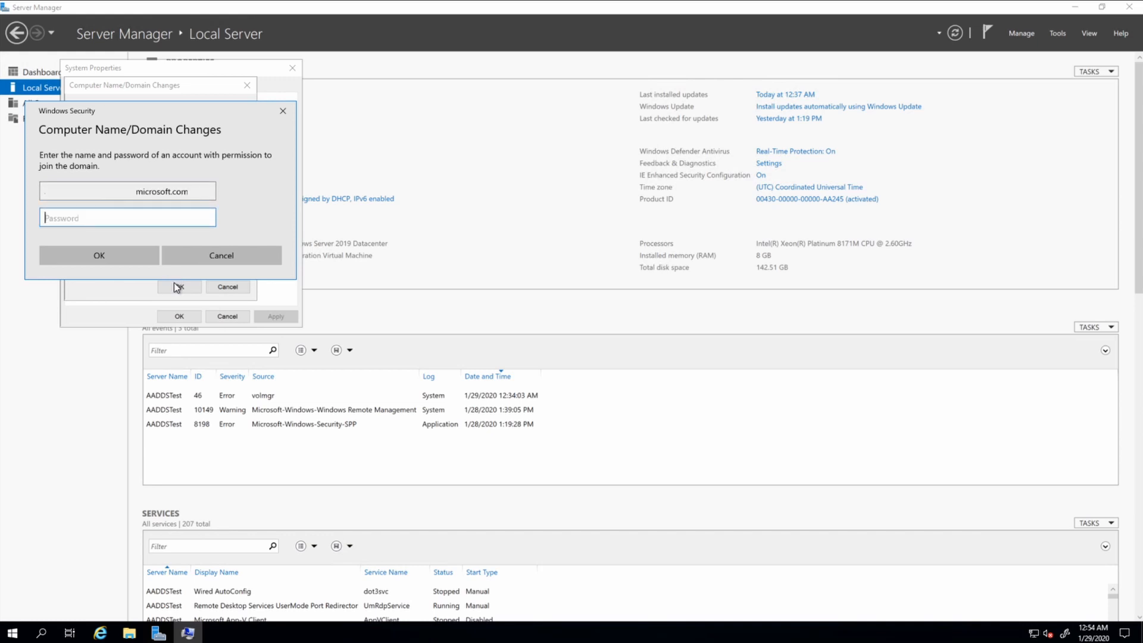
pyautogui.press('Return')
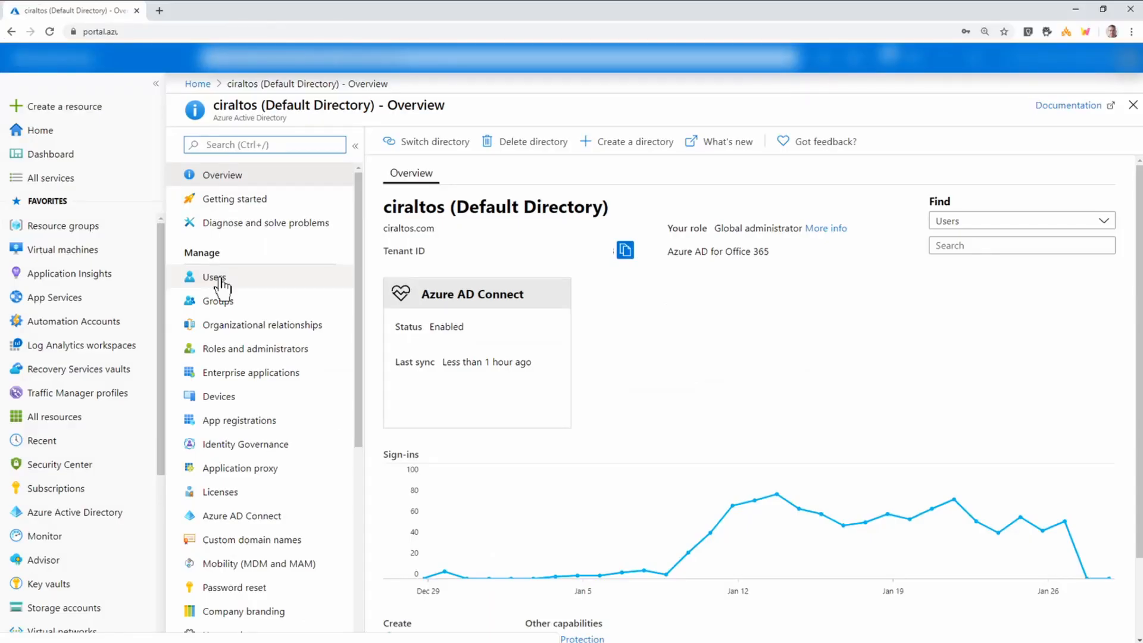
# Reset the admin user's password from the Users list to issue a temporary password.
pyautogui.click(219, 280)
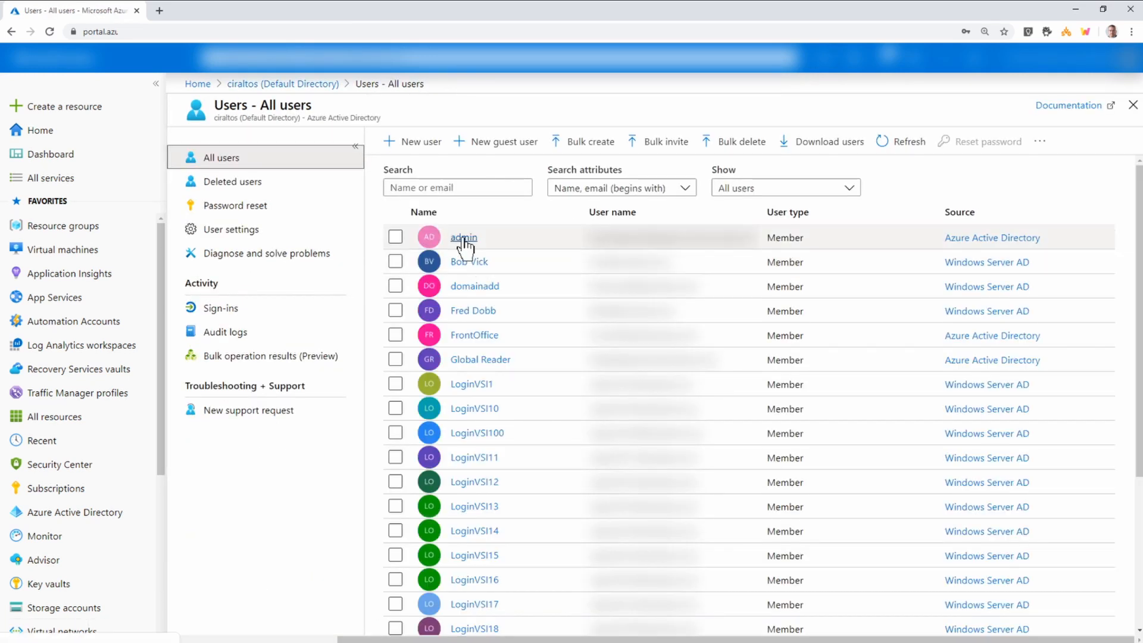
pyautogui.click(464, 238)
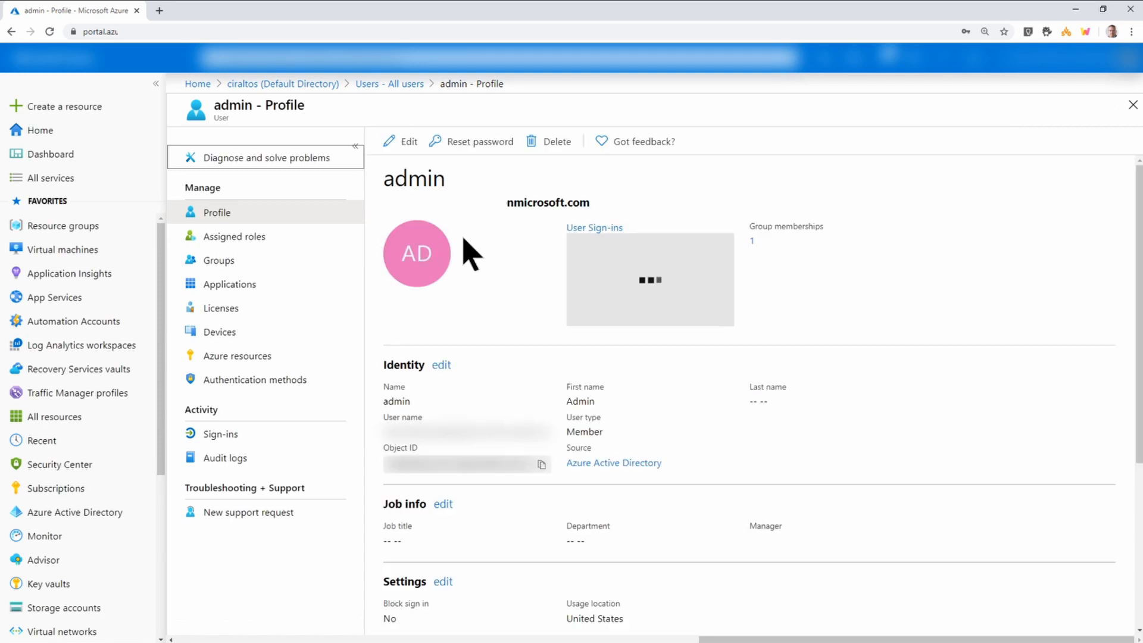
pyautogui.click(479, 148)
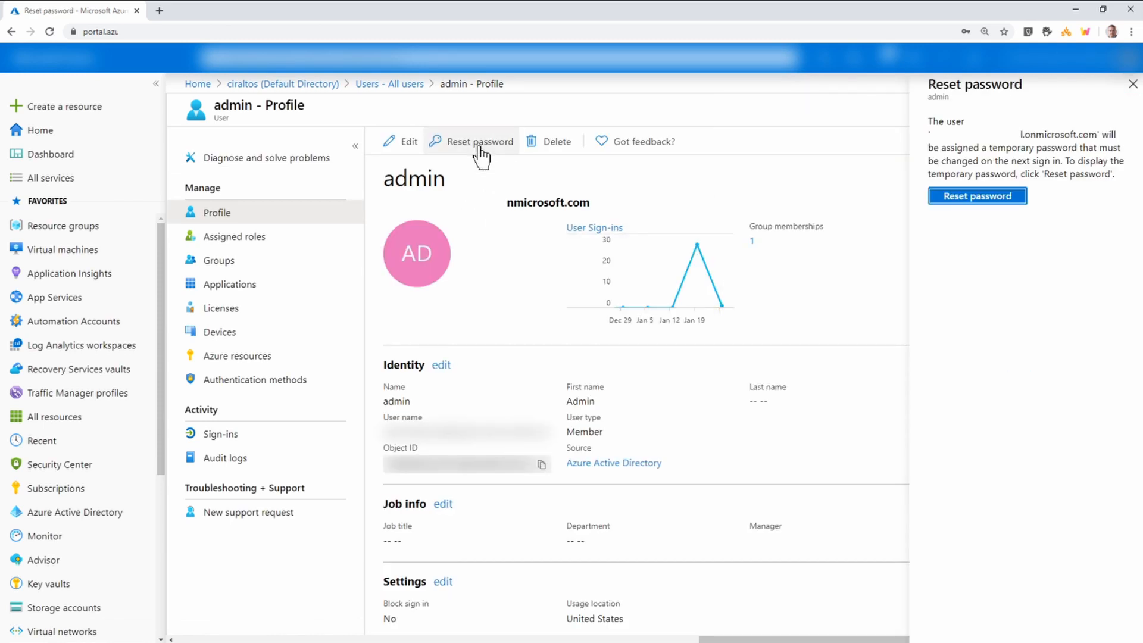
pyautogui.click(959, 198)
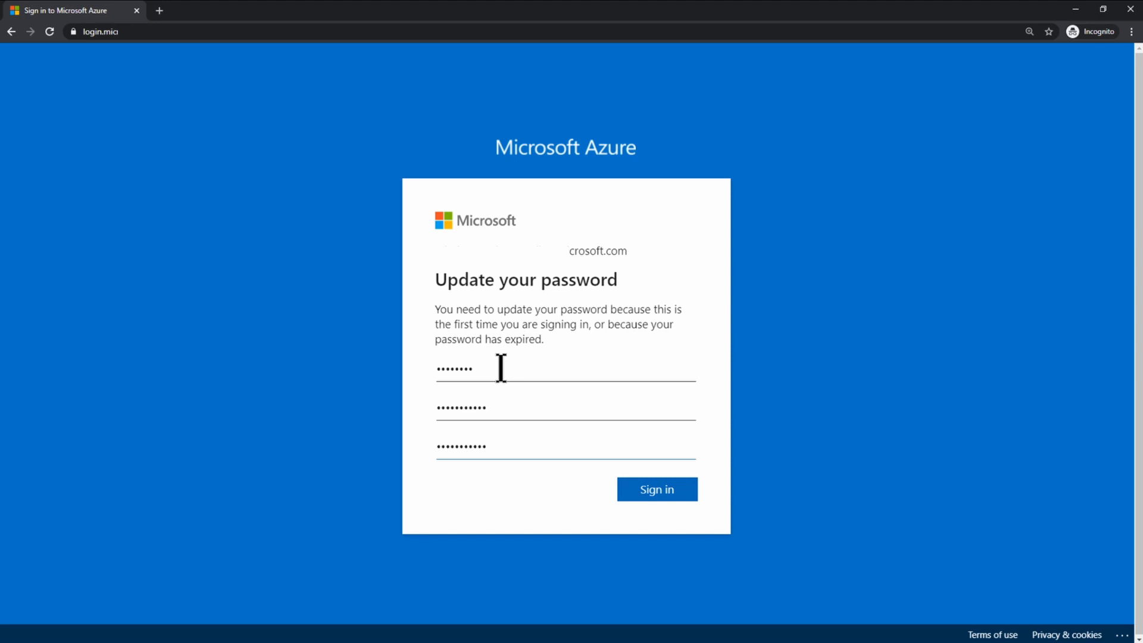
# Sign in with the new admin password to finish the password update.
pyautogui.click(649, 495)
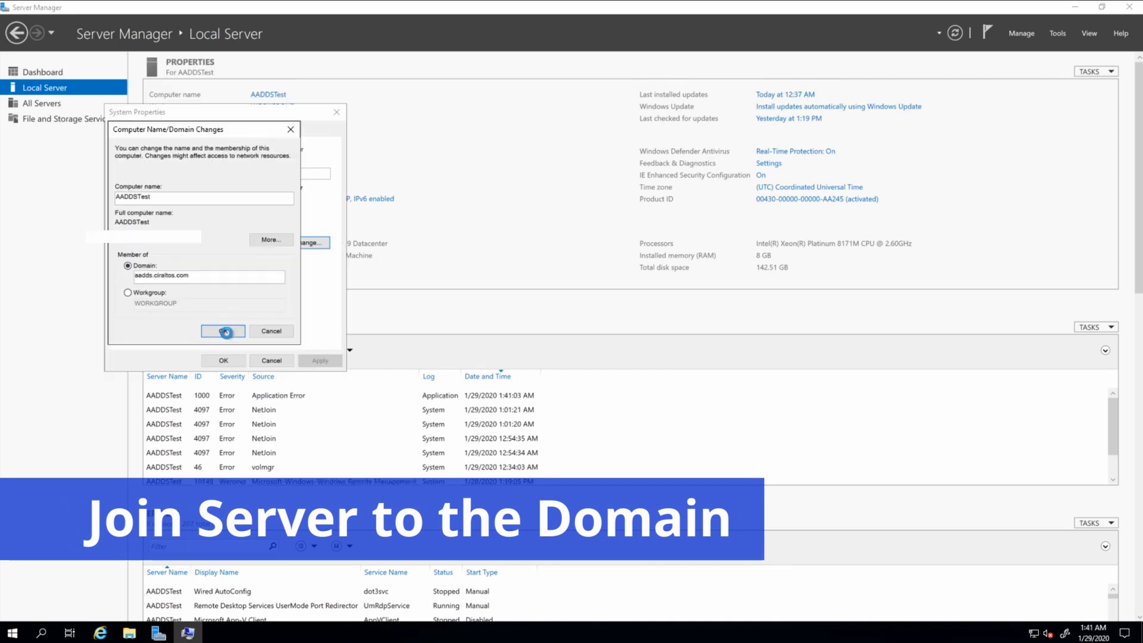
# Join aadds.ciraltos.com with domain credentials, acknowledge the welcome and restart notices, and restart now.
pyautogui.click(225, 331)
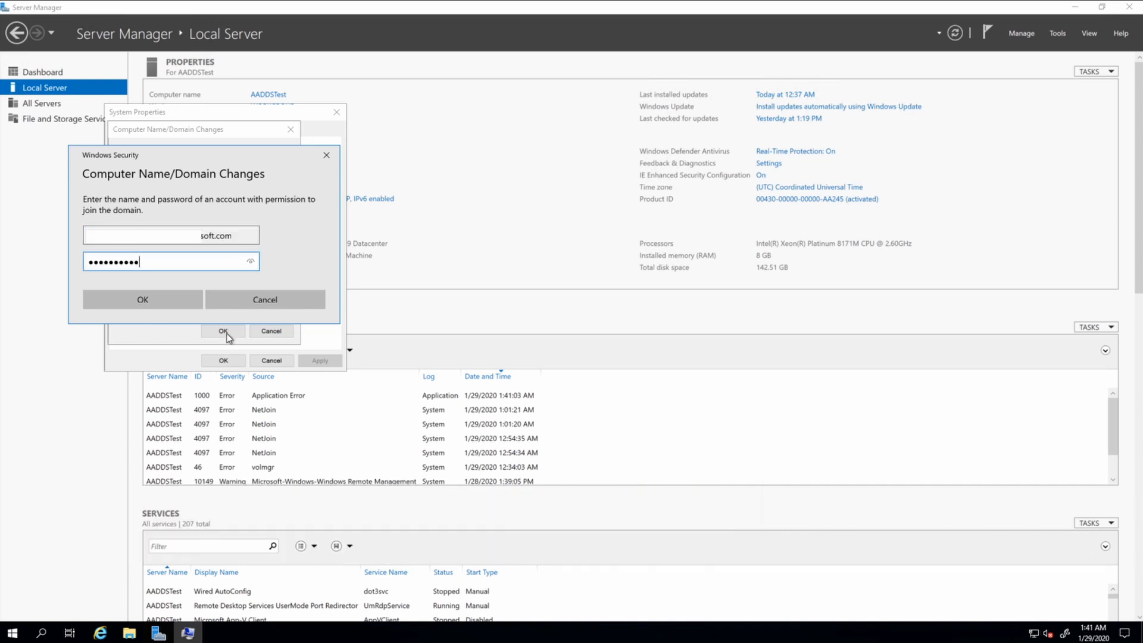
pyautogui.press('Return')
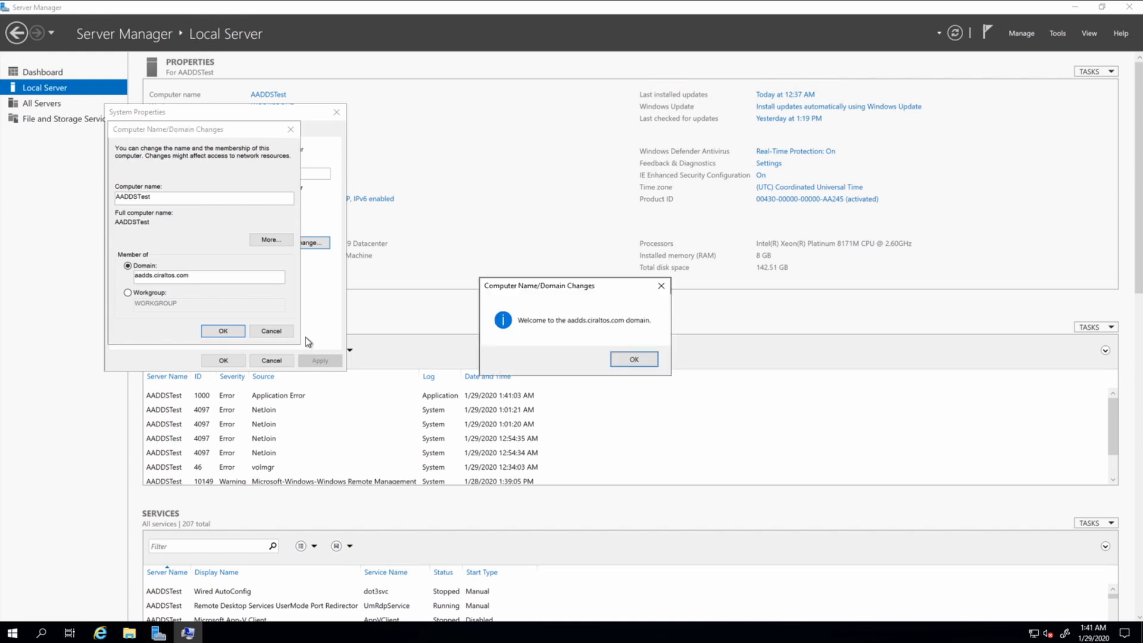
pyautogui.click(634, 359)
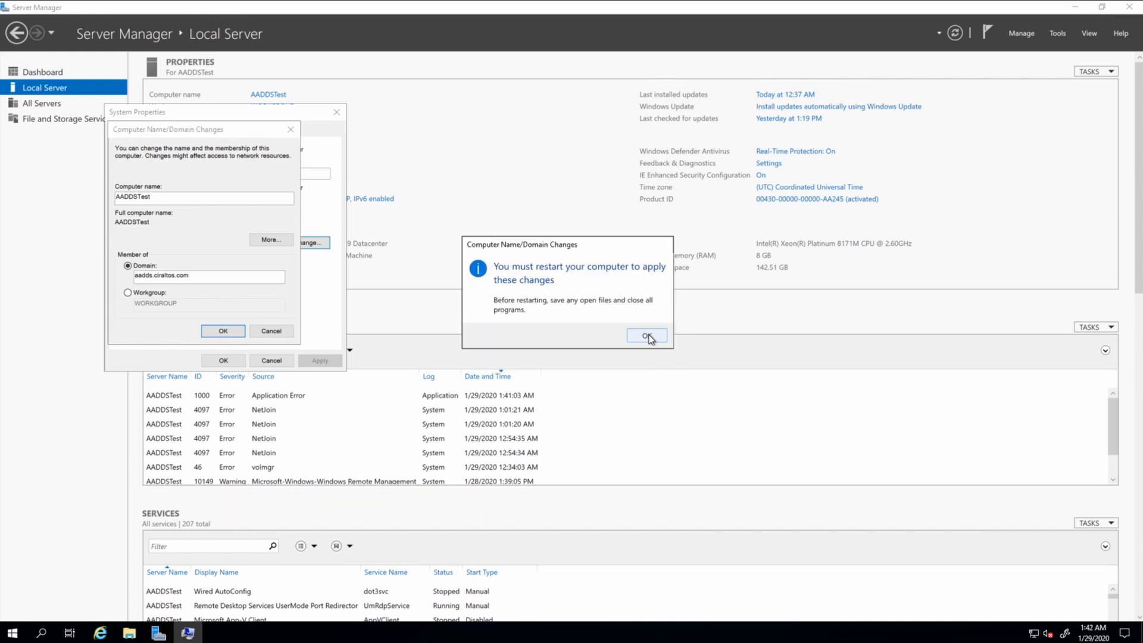
pyautogui.click(649, 338)
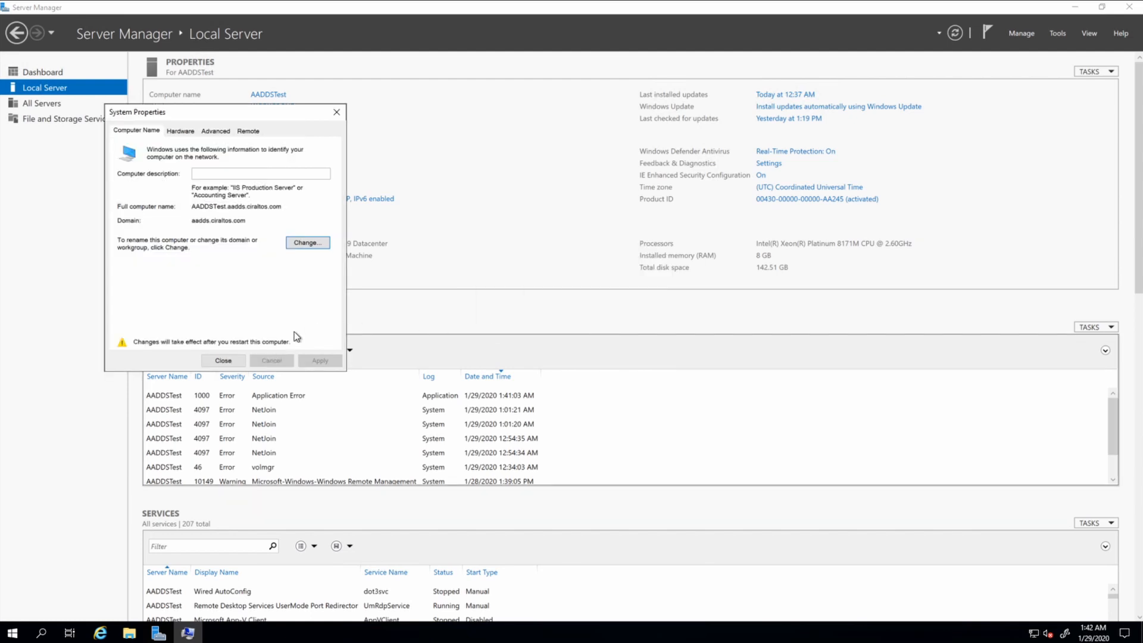
pyautogui.click(224, 361)
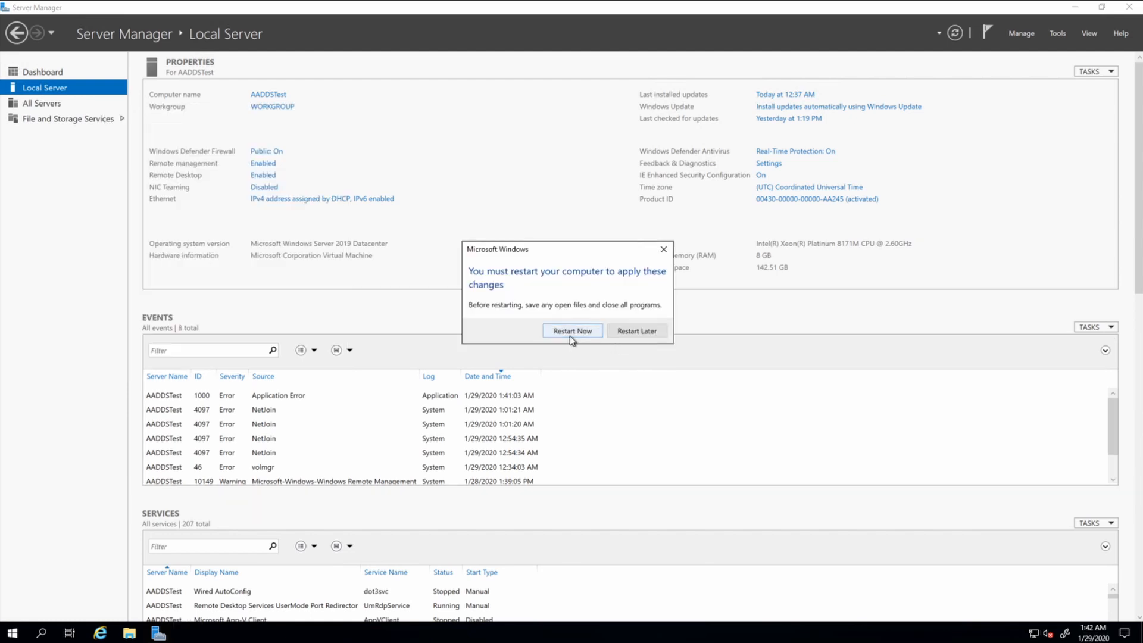
pyautogui.click(571, 331)
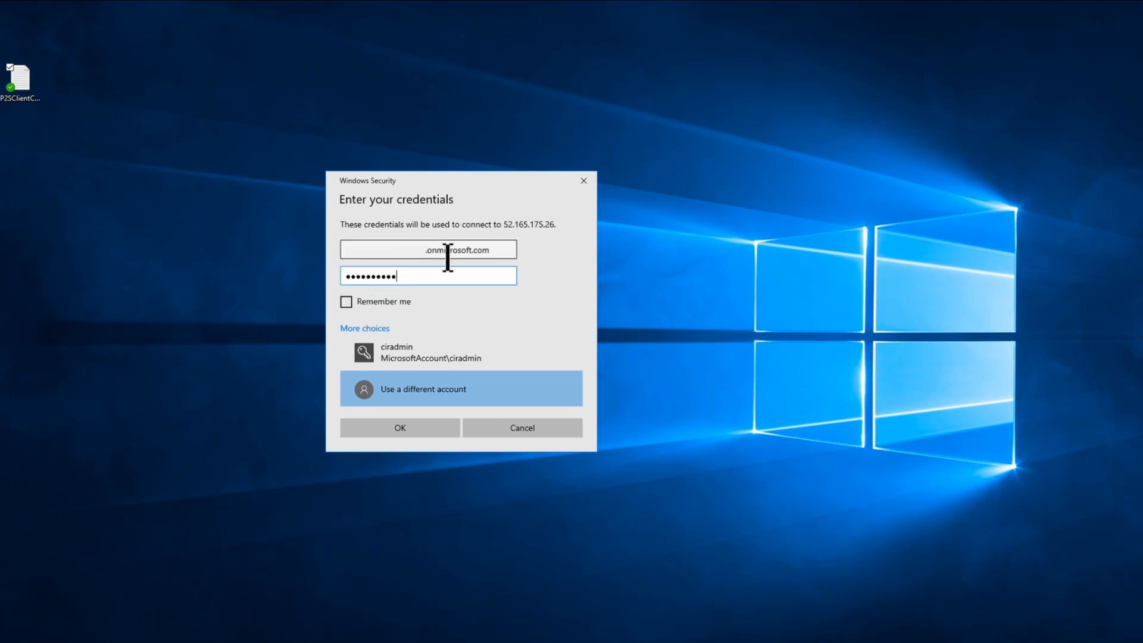
# Sign back in to the restarted AADDSTest server over Remote Desktop with the domain account.
pyautogui.click(397, 428)
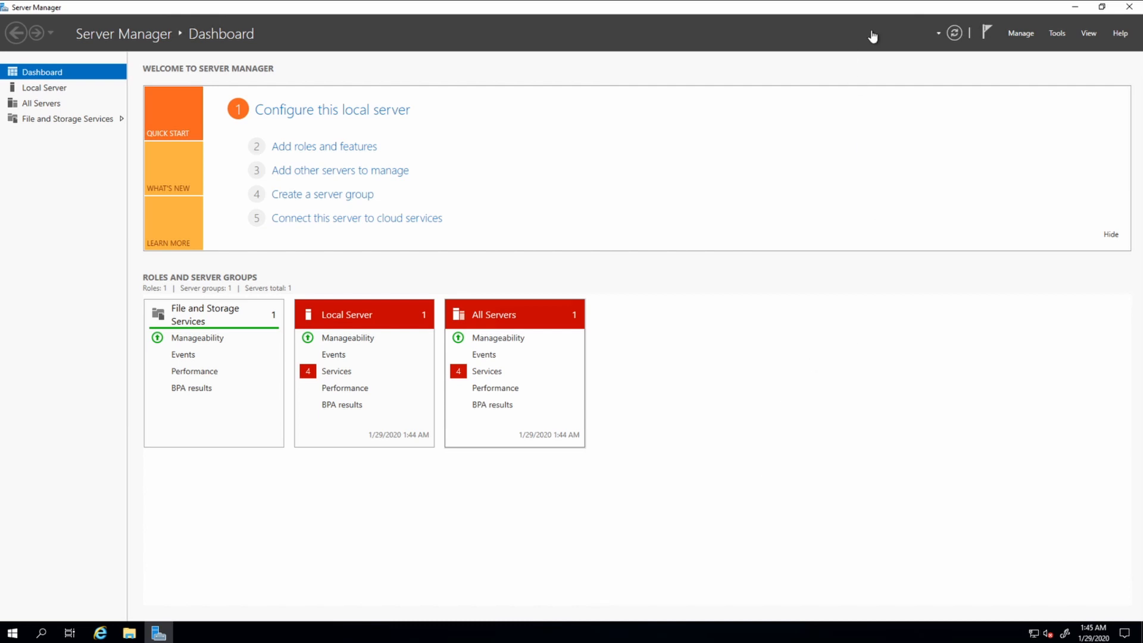
# Install the AD DS and AD LDS Tools under Role Administration Tools via Add Roles and Features.
pyautogui.click(1030, 37)
pyautogui.click(999, 54)
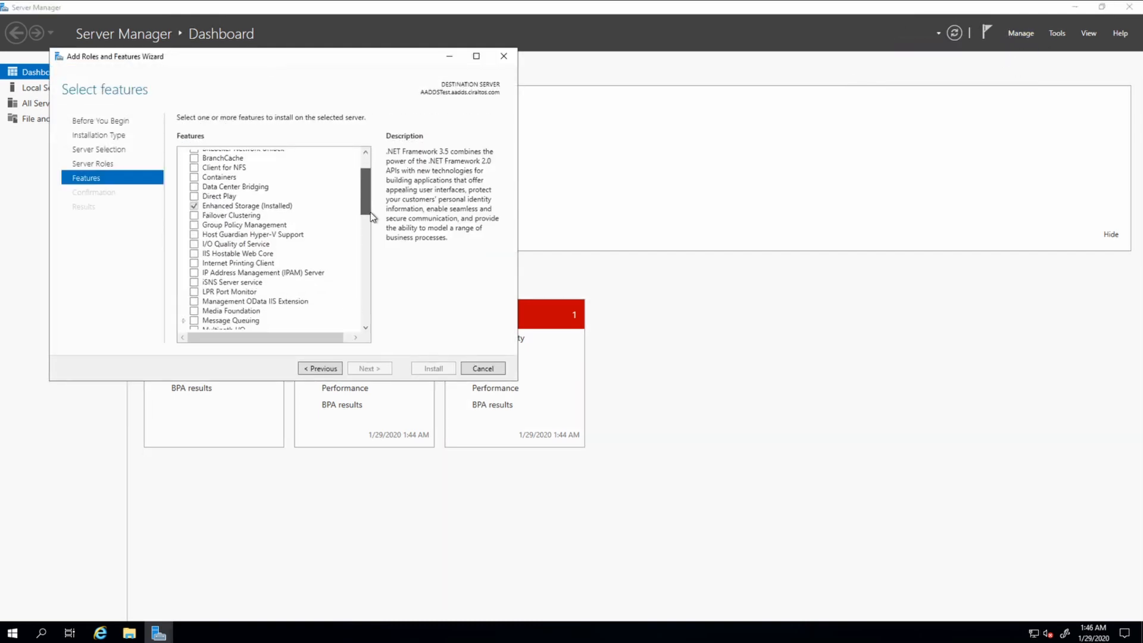
pyautogui.moveTo(370, 212); pyautogui.dragTo(370, 248)
pyautogui.moveTo(367, 226); pyautogui.dragTo(367, 234)
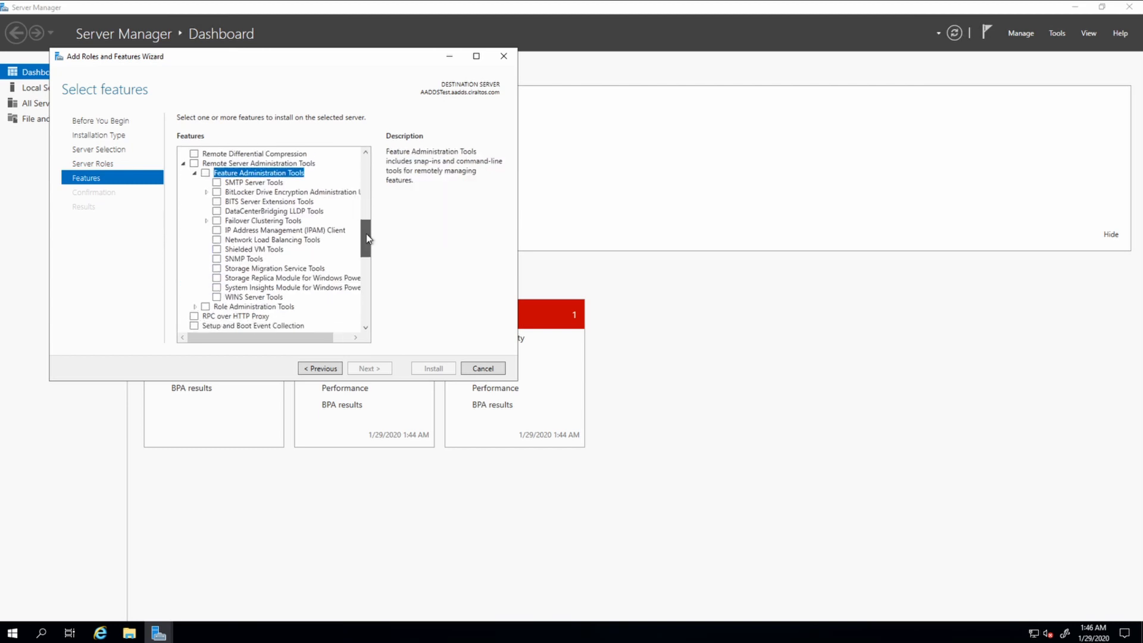
pyautogui.click(195, 307)
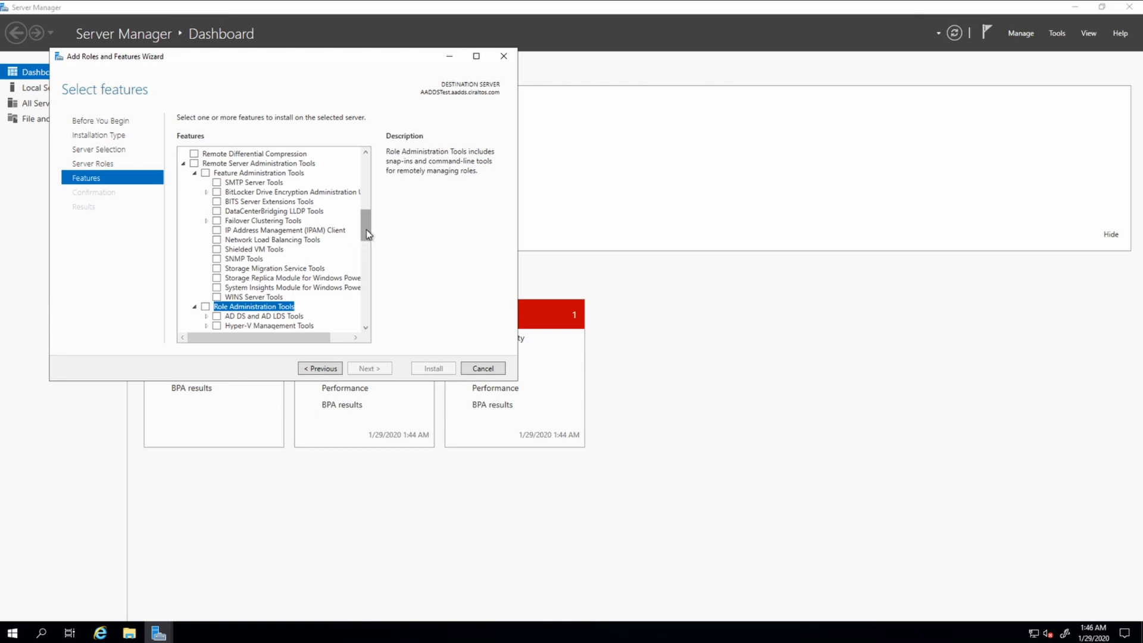
pyautogui.moveTo(366, 230); pyautogui.dragTo(363, 244)
pyautogui.click(217, 231)
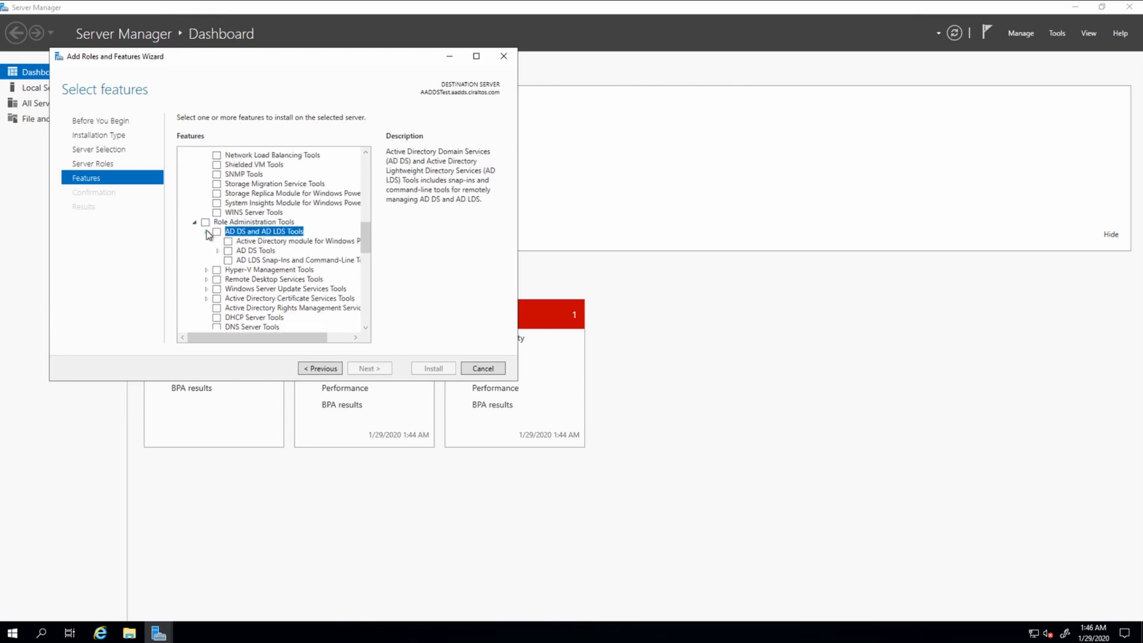
pyautogui.click(367, 369)
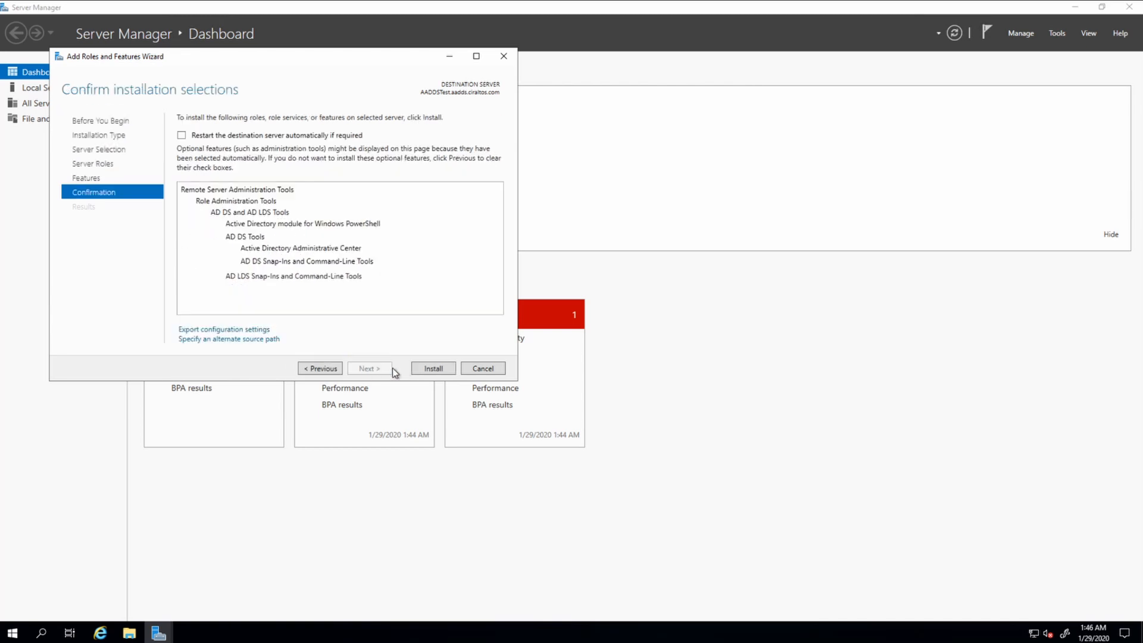
pyautogui.click(426, 370)
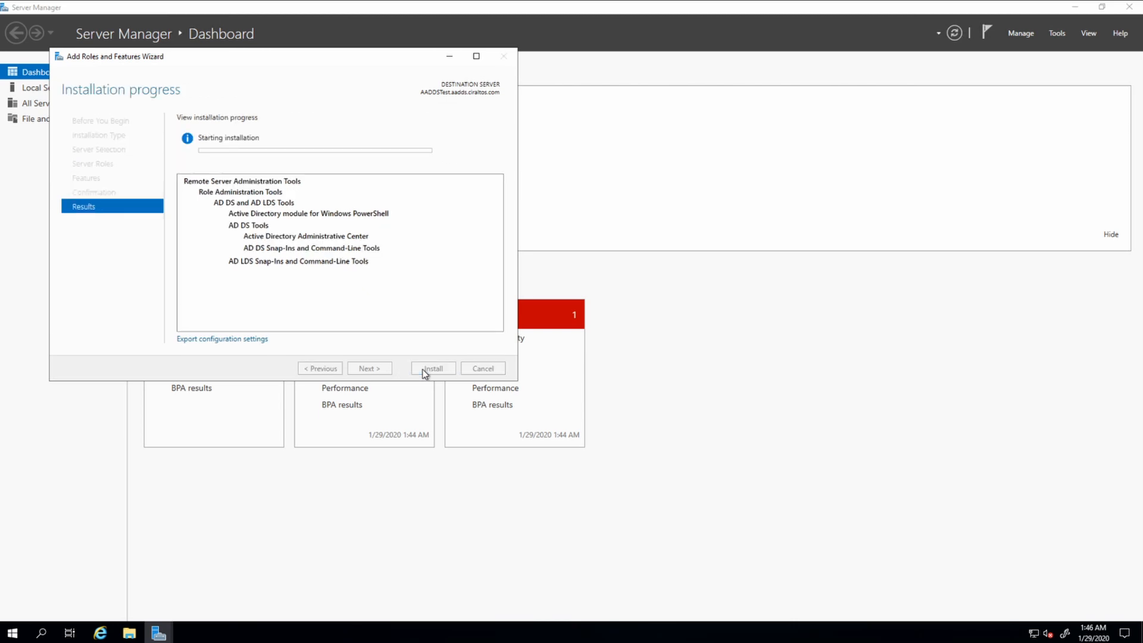
pyautogui.click(41, 632)
pyautogui.write('remot')
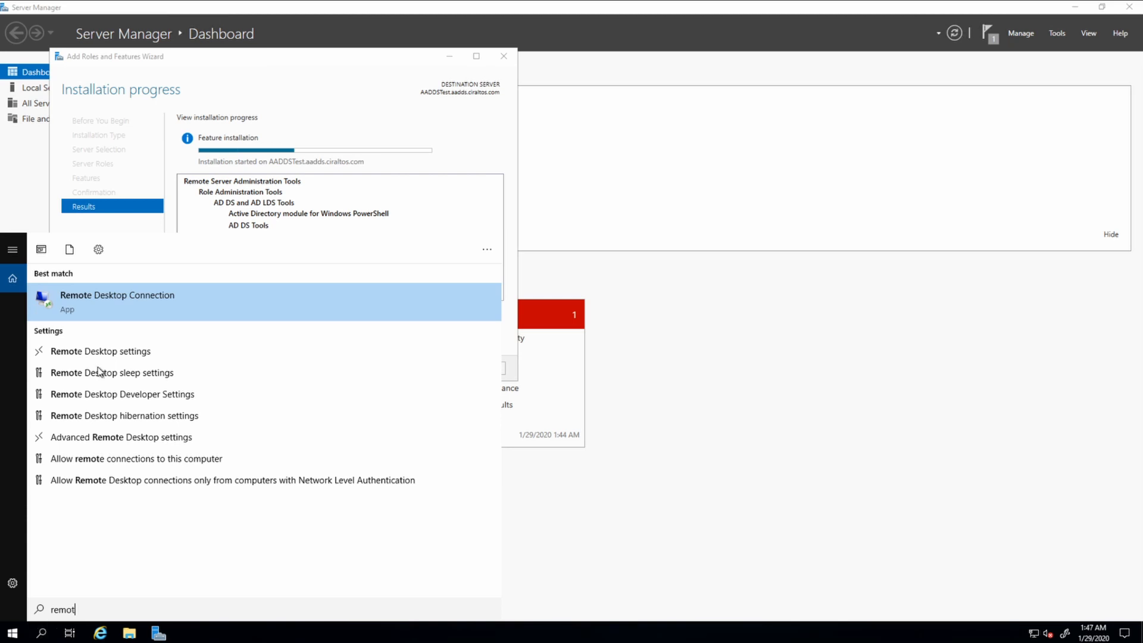
# Add AADDS\WVDProfile to the users allowed Remote Desktop access to this server.
pyautogui.click(83, 354)
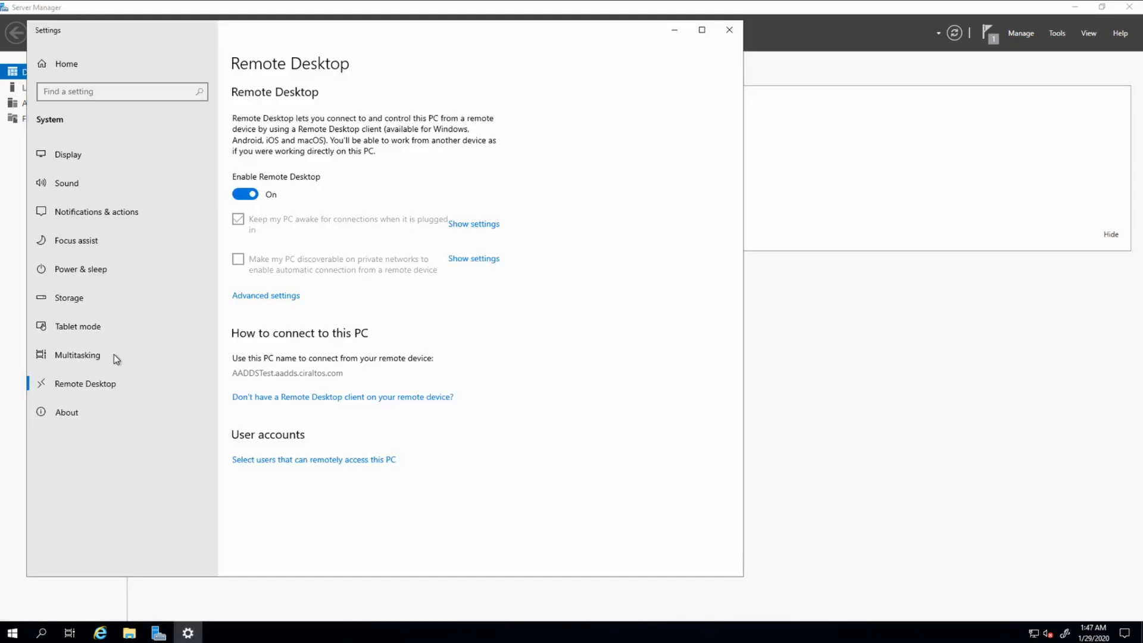
pyautogui.click(272, 465)
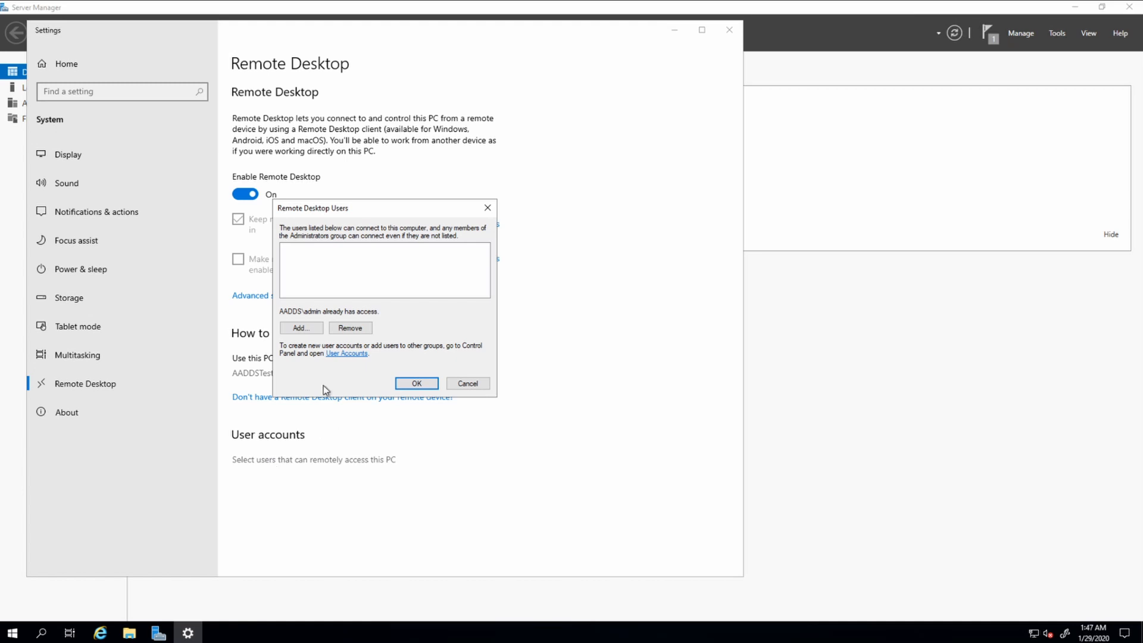
pyautogui.click(305, 328)
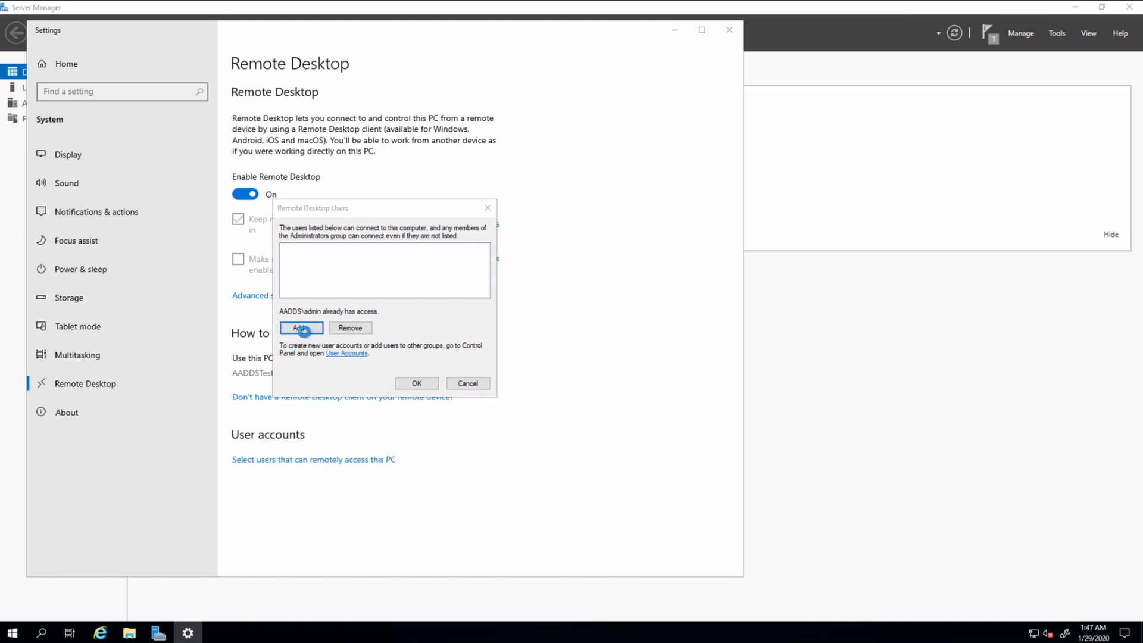
pyautogui.write('wvdpr')
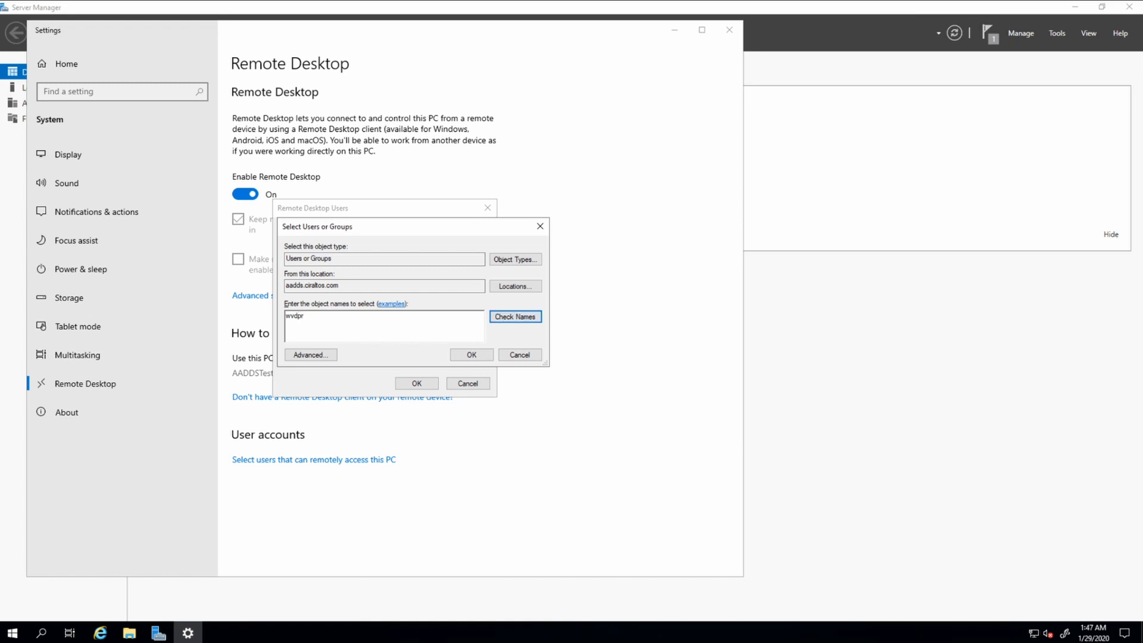
pyautogui.click(515, 316)
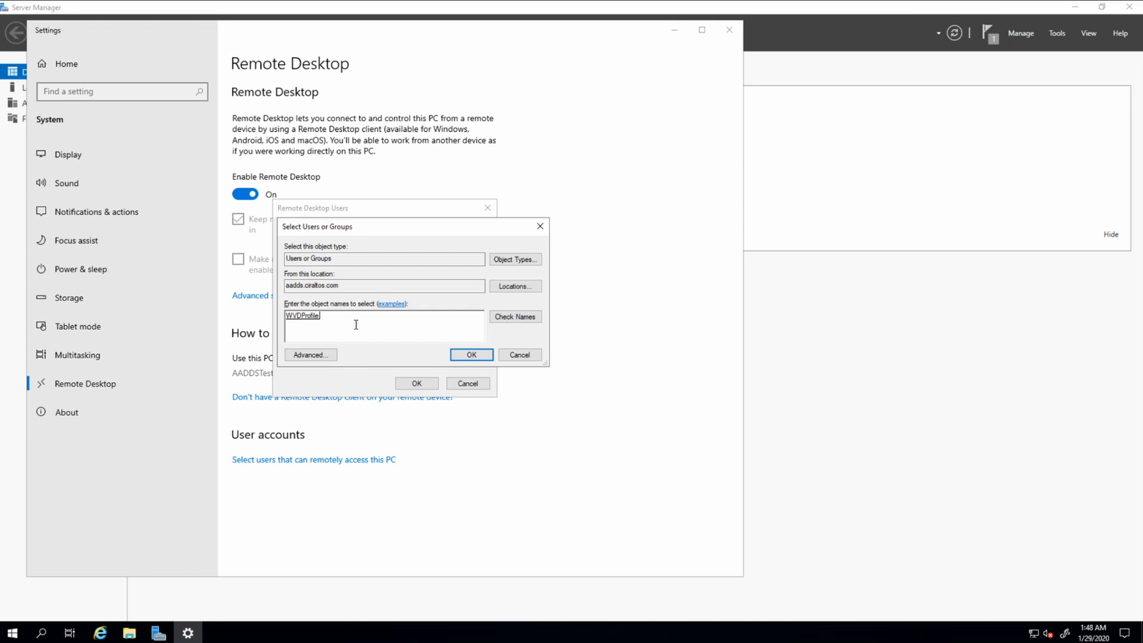
pyautogui.click(463, 355)
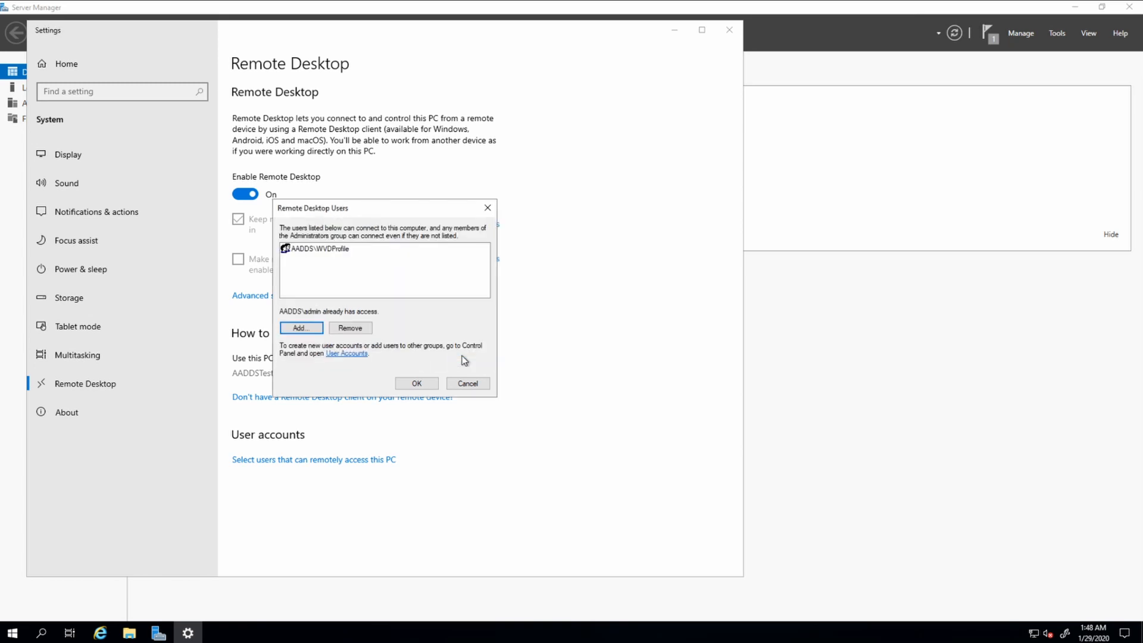
pyautogui.click(421, 383)
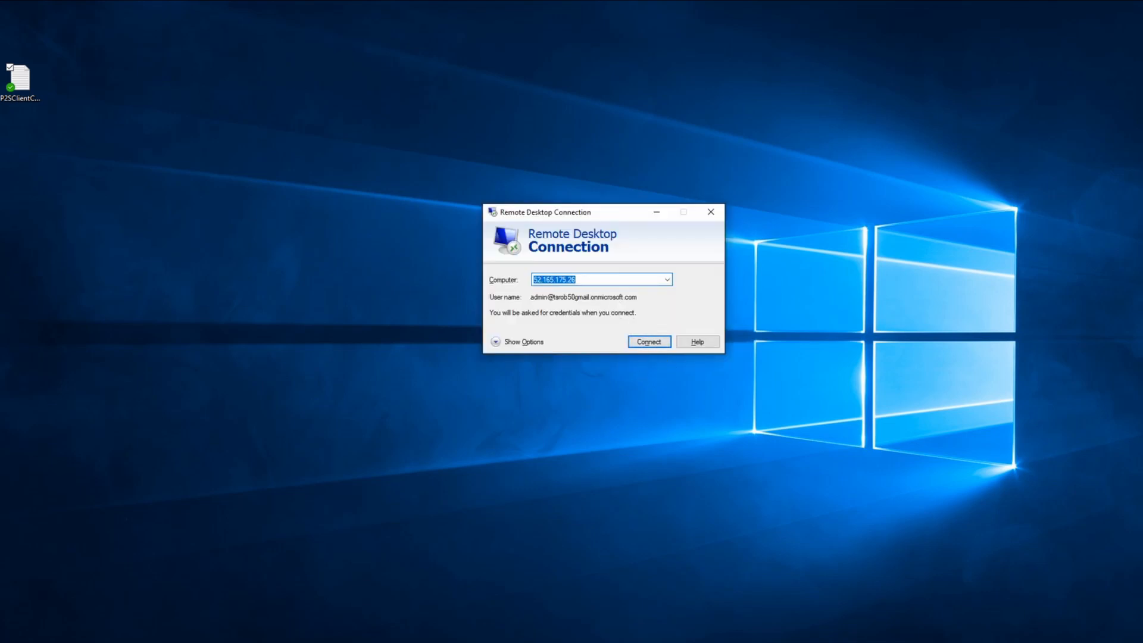
# Attempt a Remote Desktop sign-in to 52.165.175.26 with the domain user's account, then dismiss the failure.
pyautogui.press('Return')
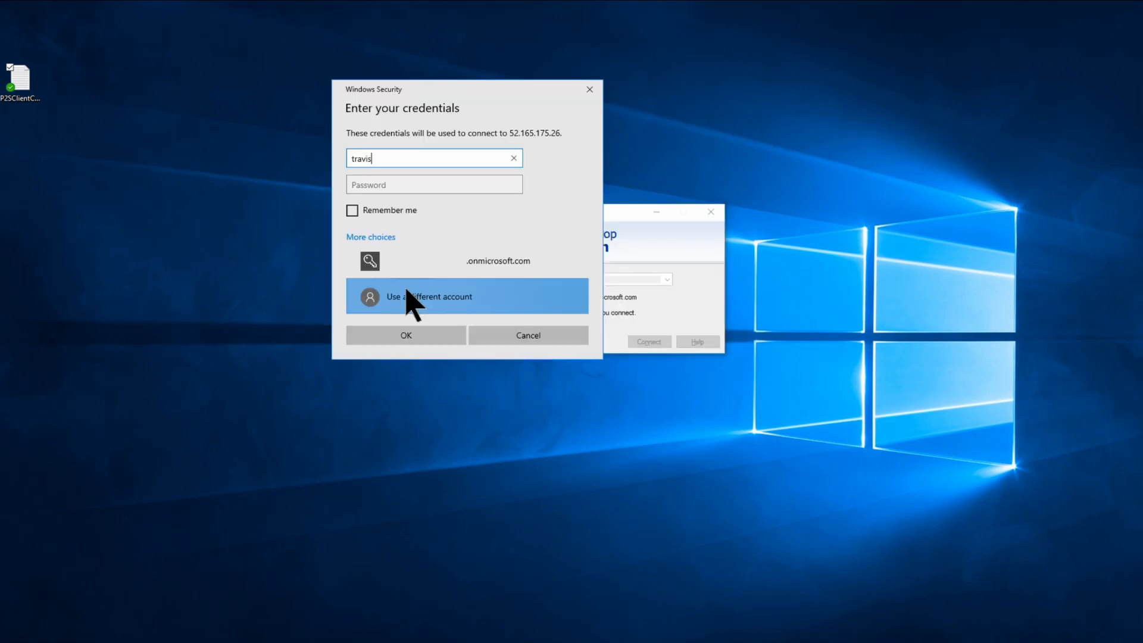
pyautogui.press('Tab')
pyautogui.write('******')
pyautogui.press('Return')
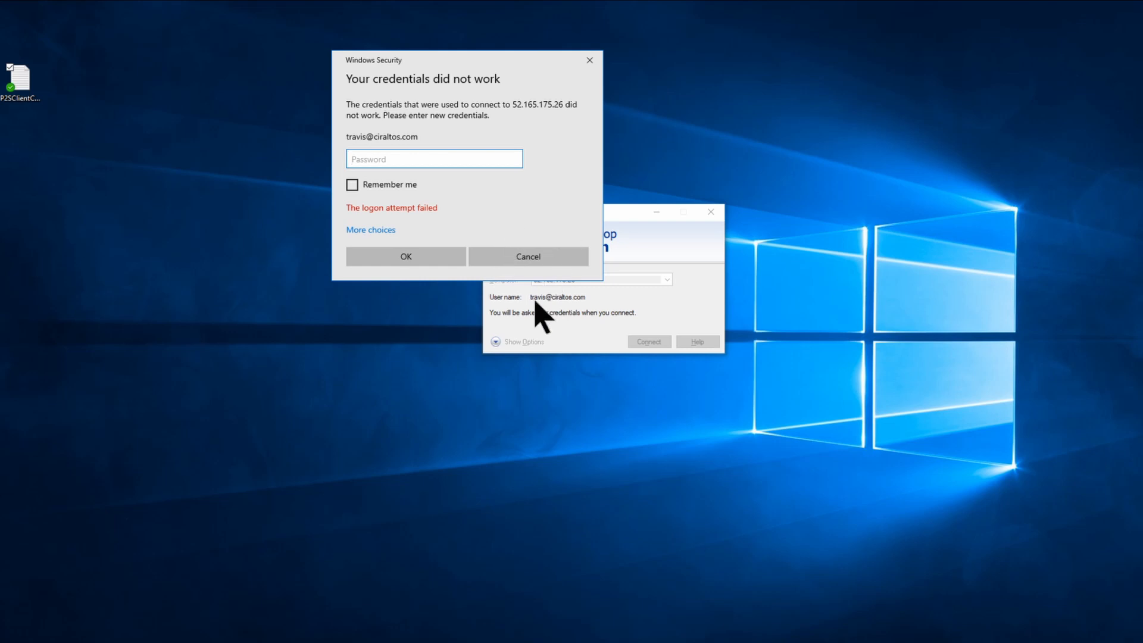
pyautogui.click(590, 60)
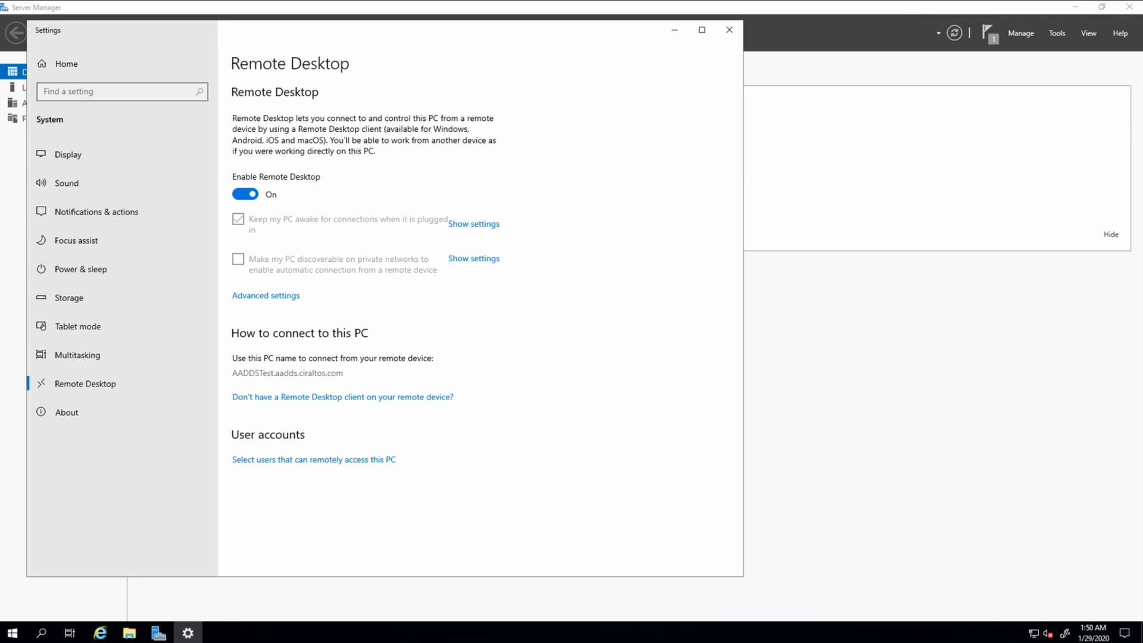
# Close Settings and the wizard, then open Active Directory Users and Computers at the AADDC Users container.
pyautogui.click(729, 30)
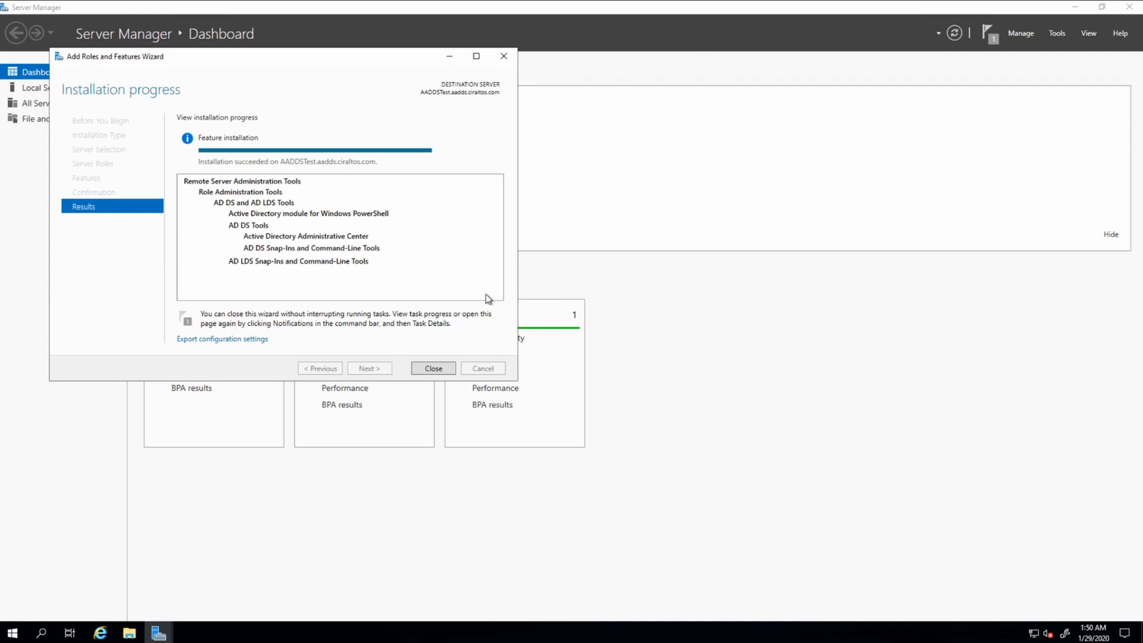
pyautogui.click(433, 368)
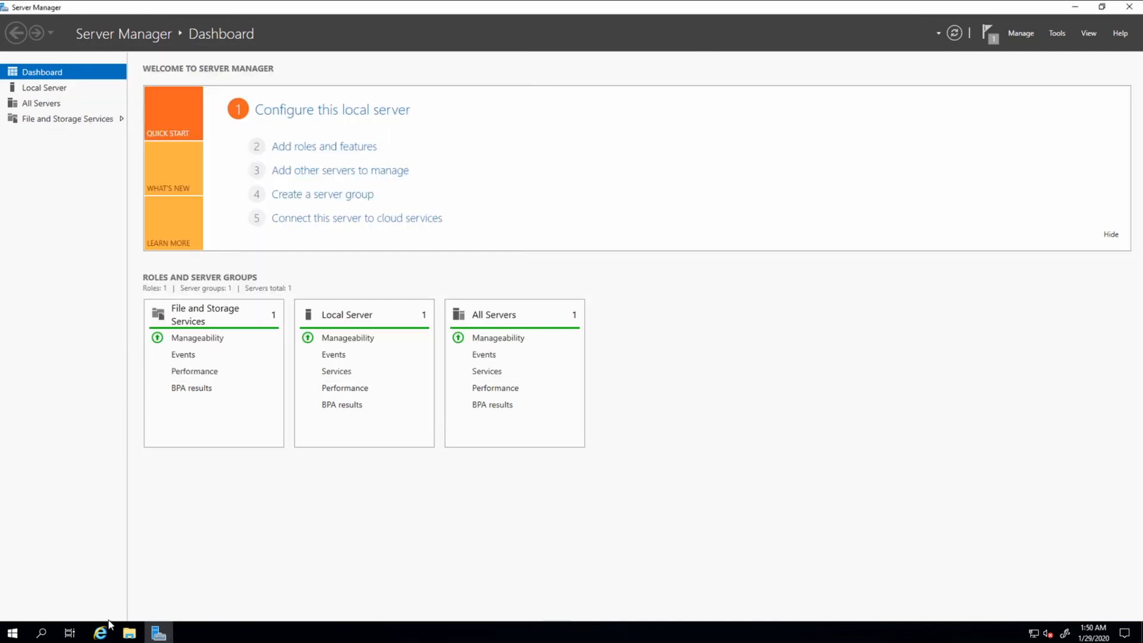
pyautogui.click(15, 635)
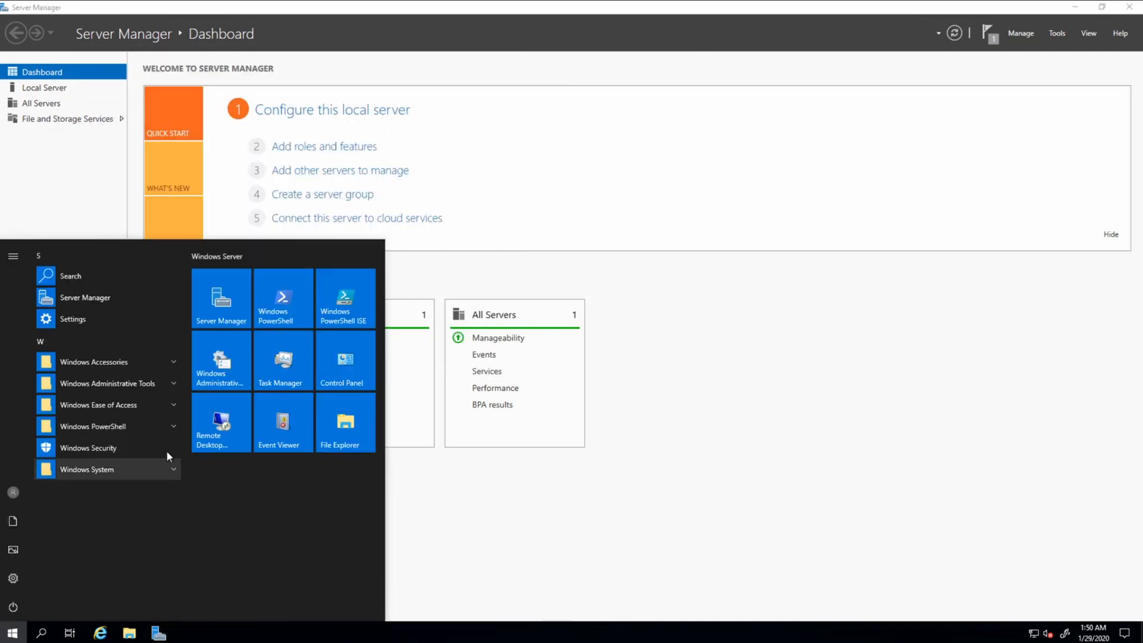
pyautogui.click(163, 386)
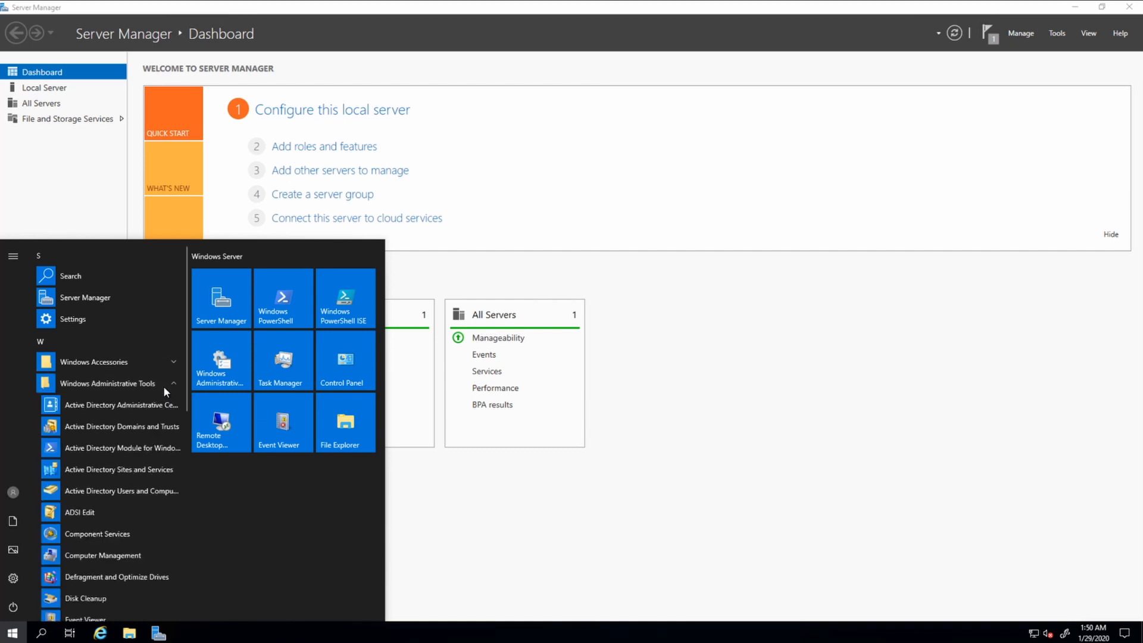
pyautogui.click(142, 491)
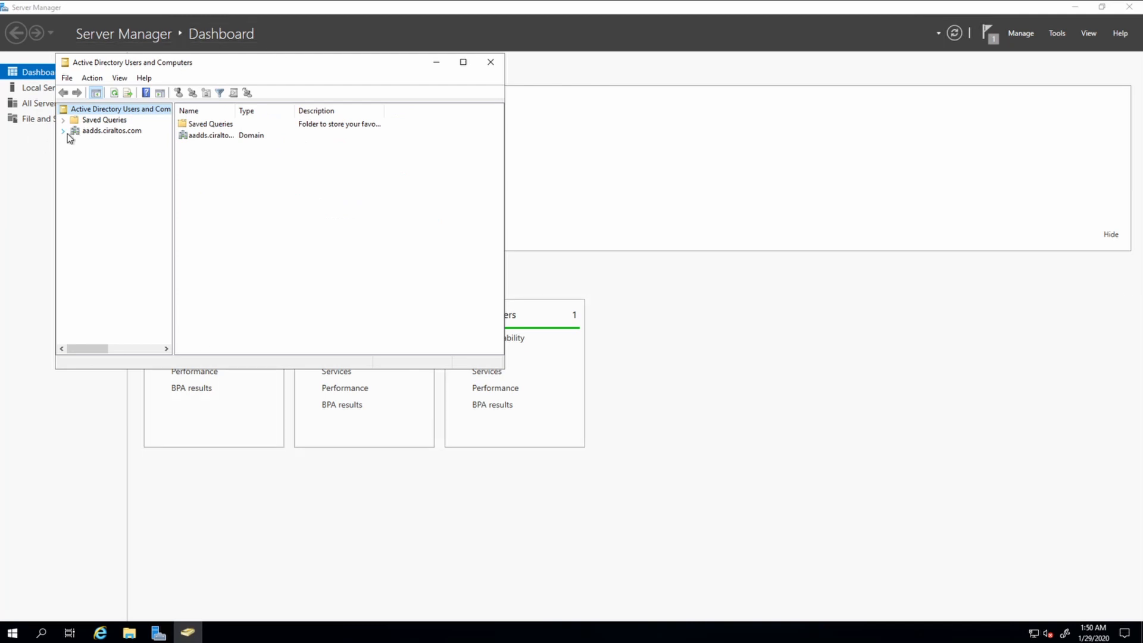
pyautogui.click(65, 131)
pyautogui.click(109, 153)
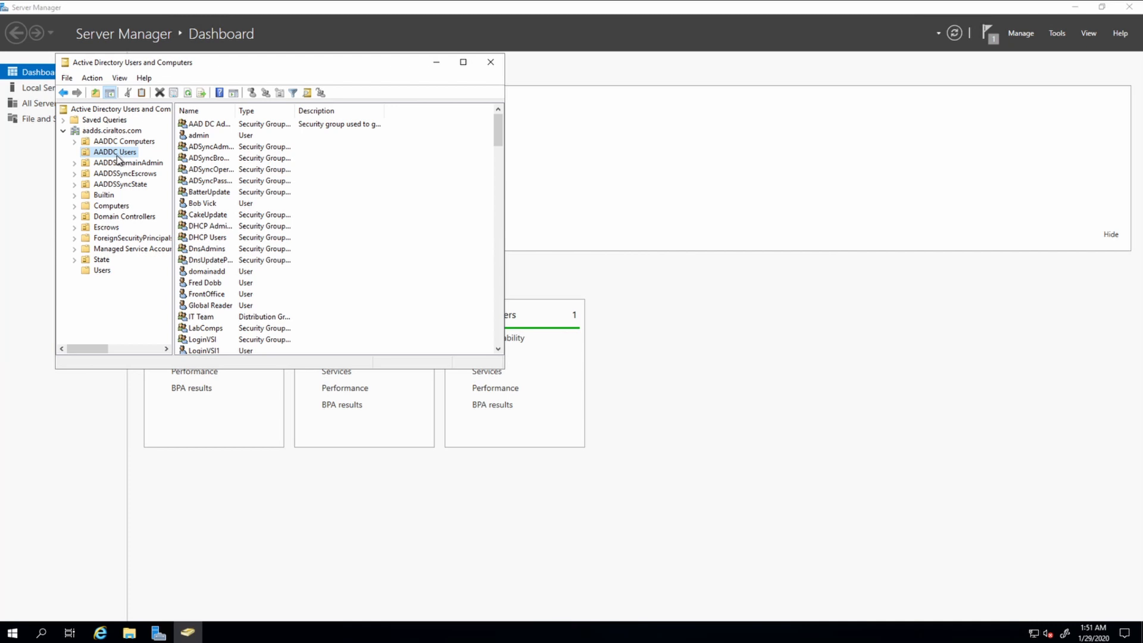
pyautogui.moveTo(498, 141); pyautogui.dragTo(486, 343)
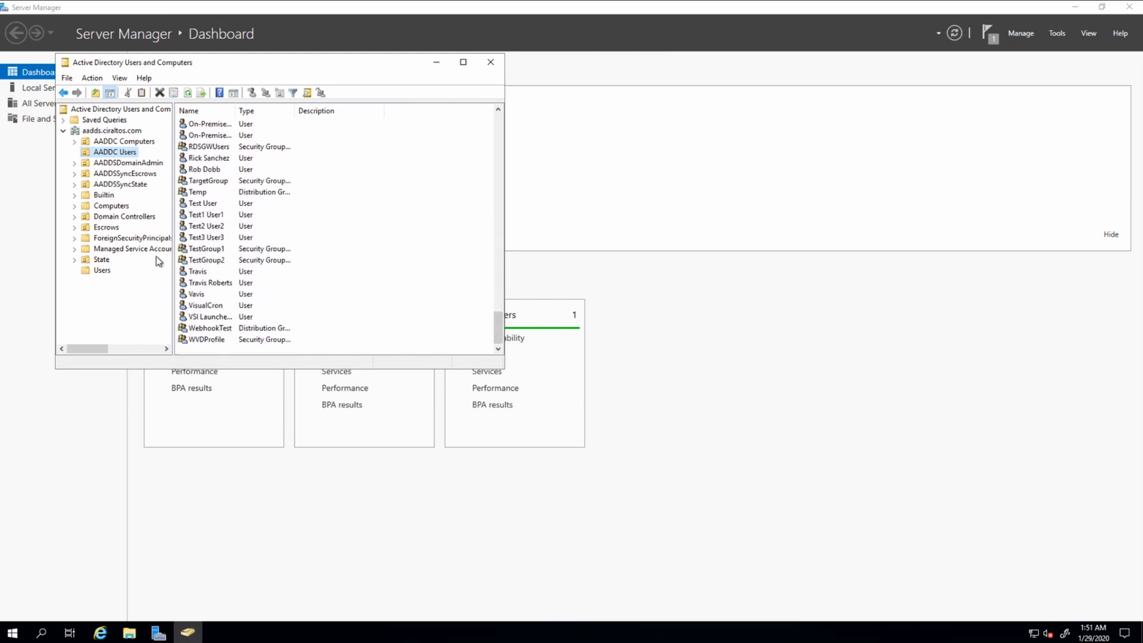
# Review the test user's General and Account properties without changes, then minimize the remote session.
pyautogui.rightClick(212, 274)
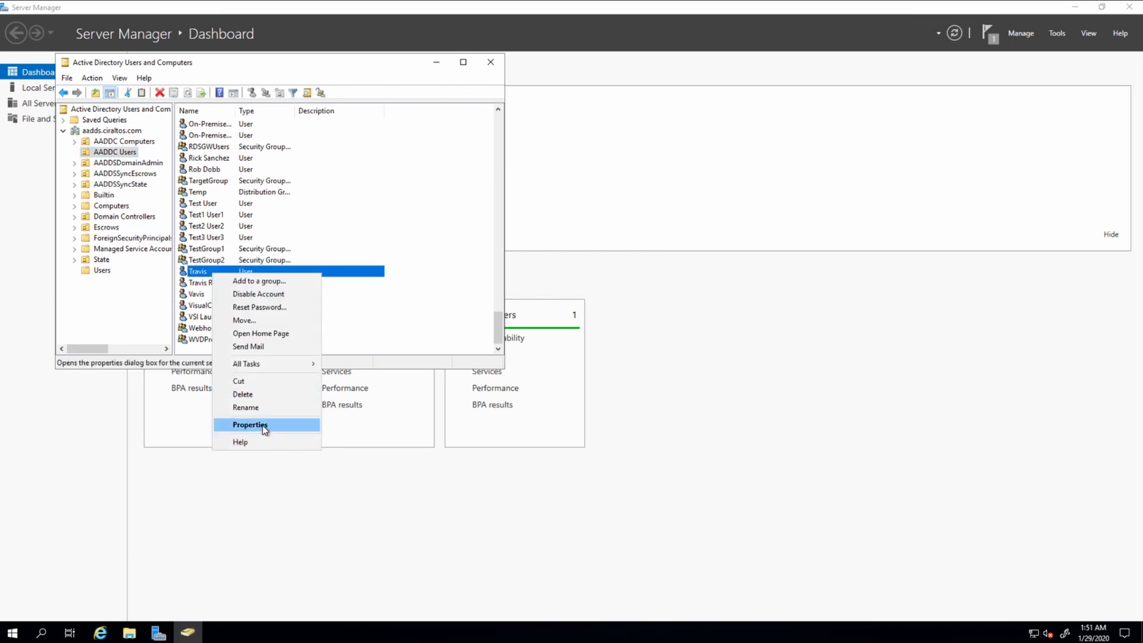
pyautogui.click(262, 426)
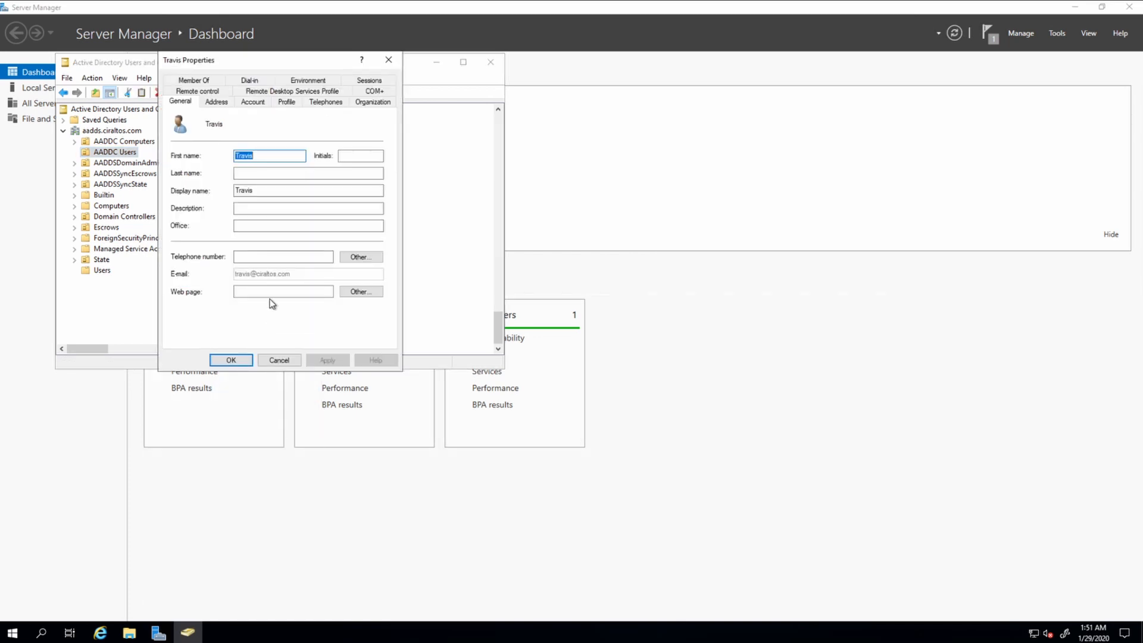
pyautogui.click(253, 102)
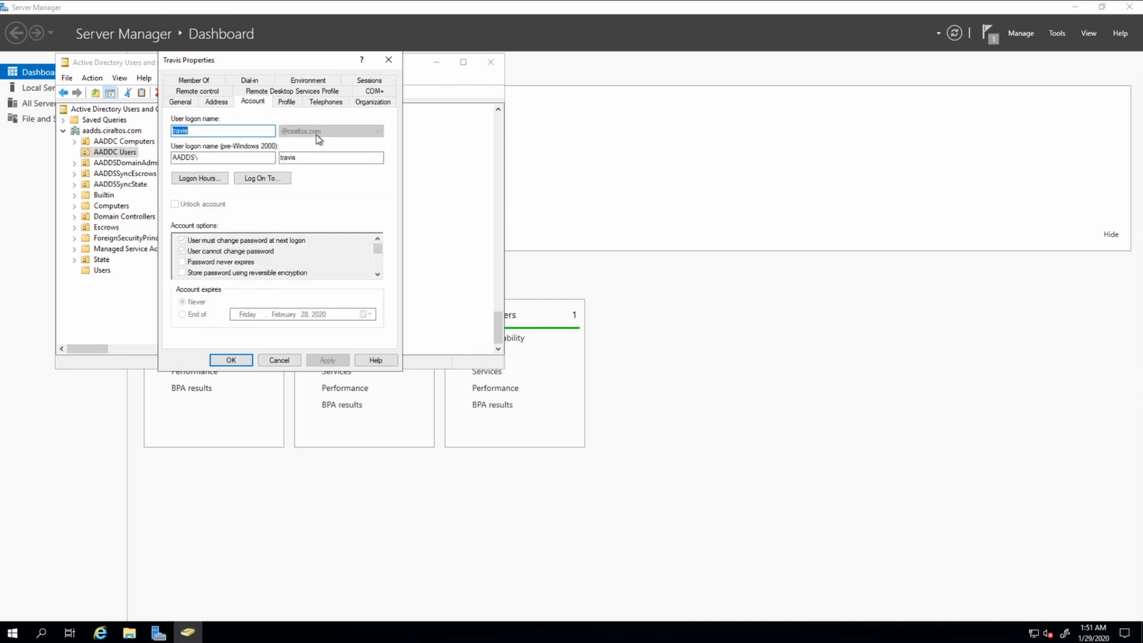
pyautogui.click(389, 60)
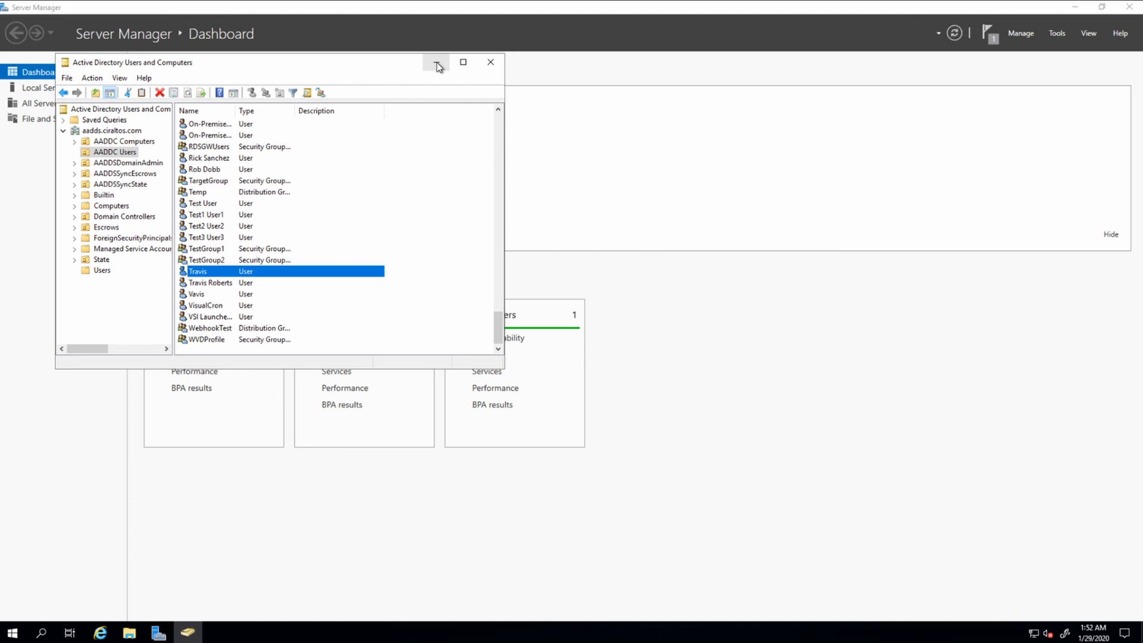
pyautogui.click(437, 64)
pyautogui.moveTo(670, 15)
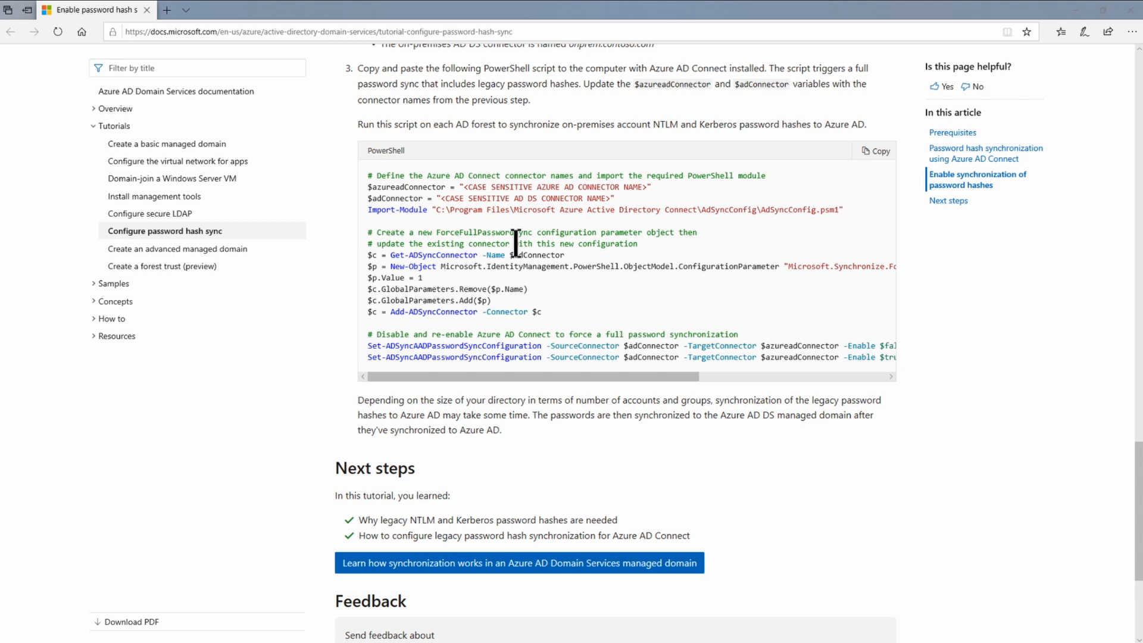
# Minimize Edge after reviewing the forced sync script to reveal the script in PowerShell ISE.
pyautogui.click(1078, 10)
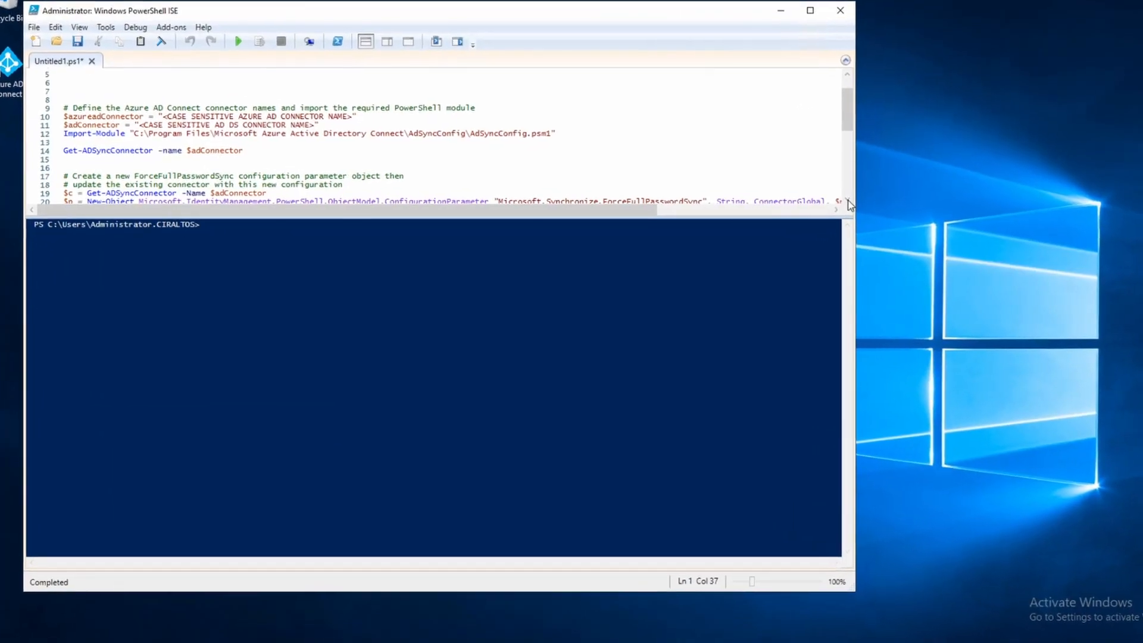
# In Synchronization Service's Connectors list, copy the Azure AD connector's name from its Properties.
pyautogui.scroll(-1, 419, 143)
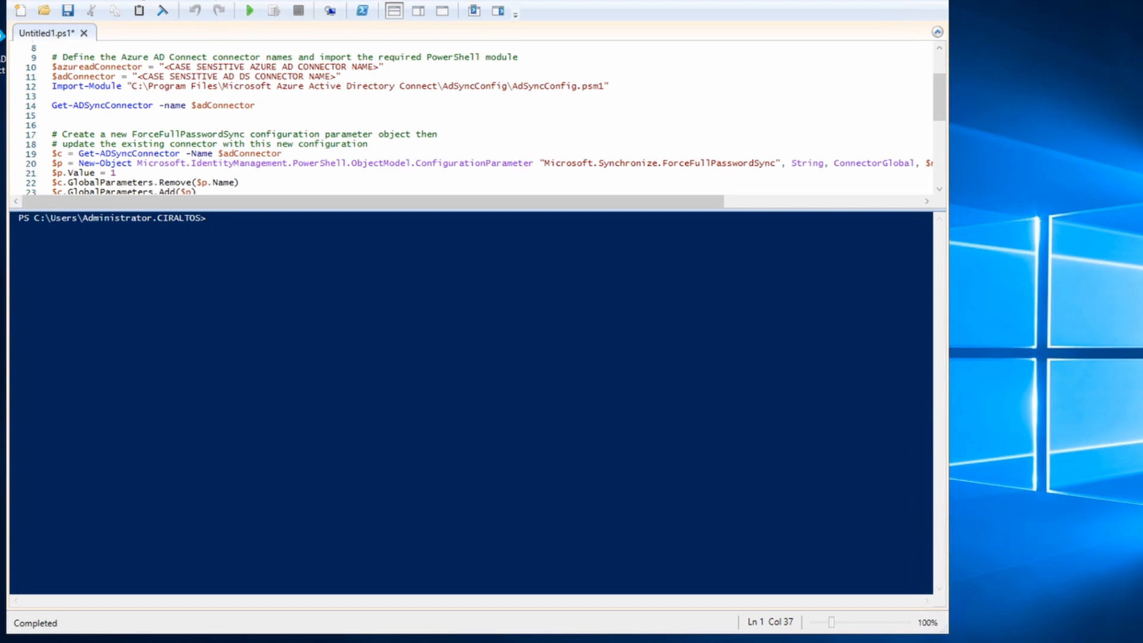
pyautogui.click(1, 641)
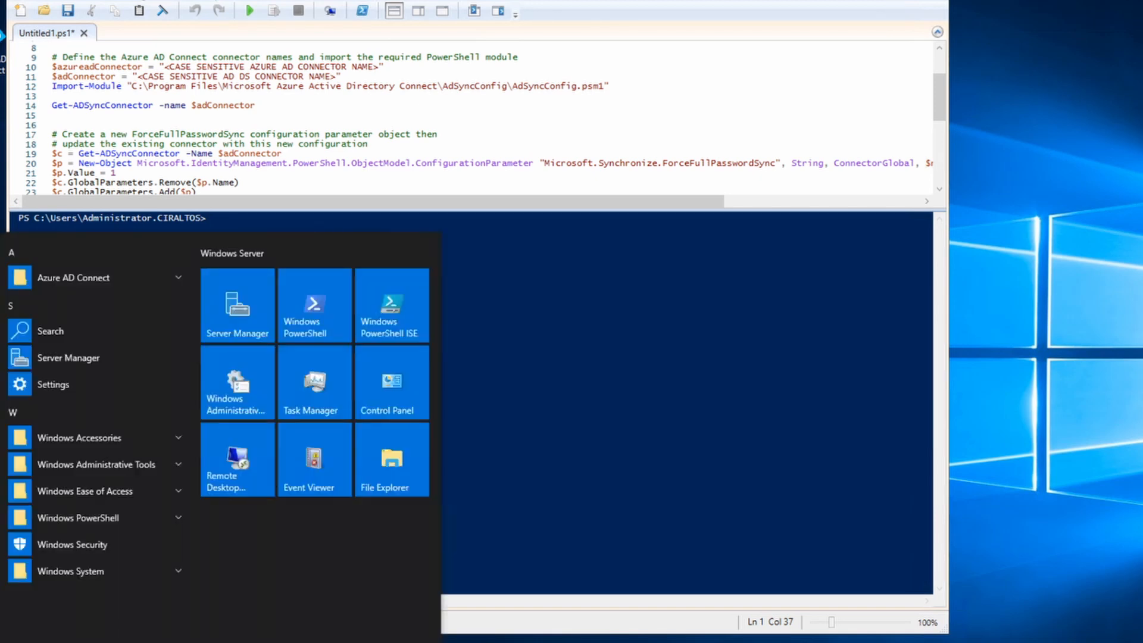
pyautogui.click(153, 280)
pyautogui.click(115, 353)
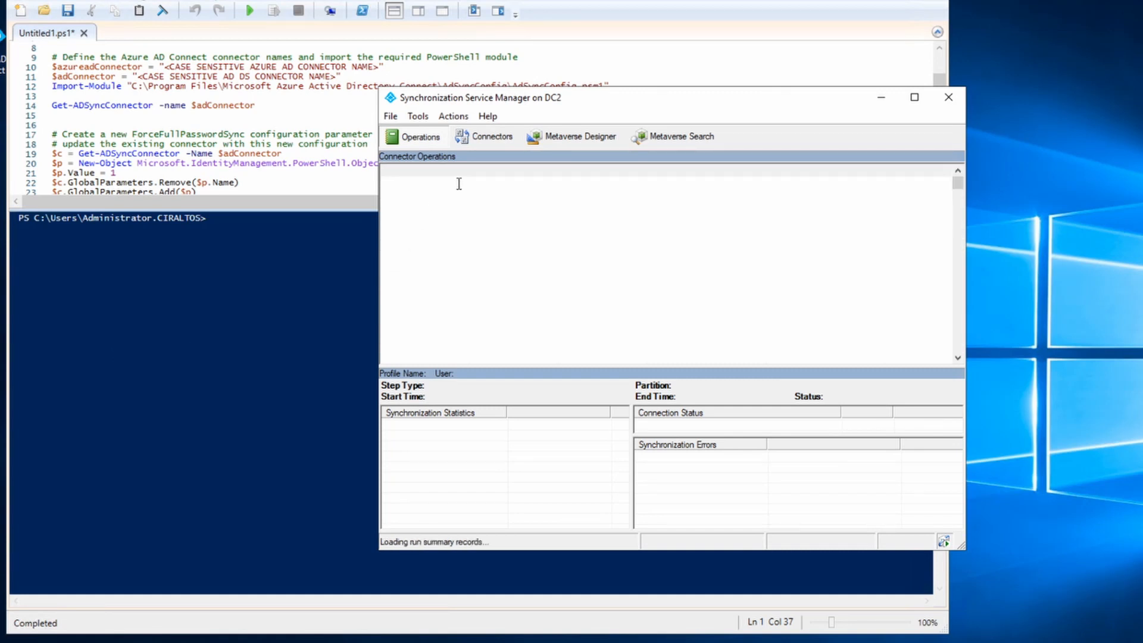
pyautogui.click(485, 142)
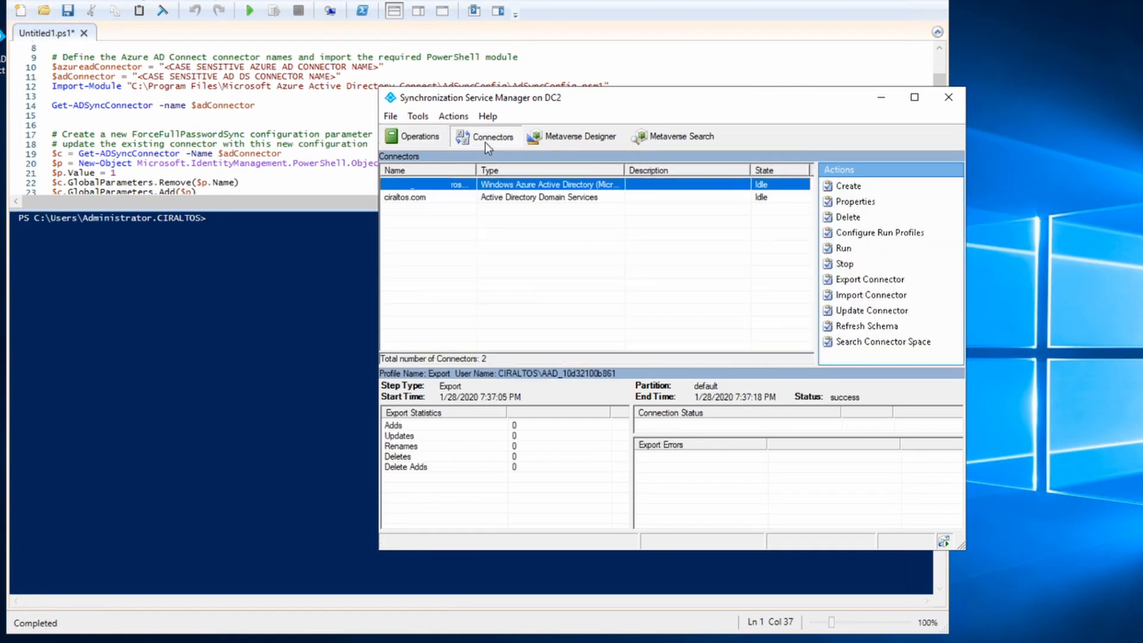
pyautogui.rightClick(443, 190)
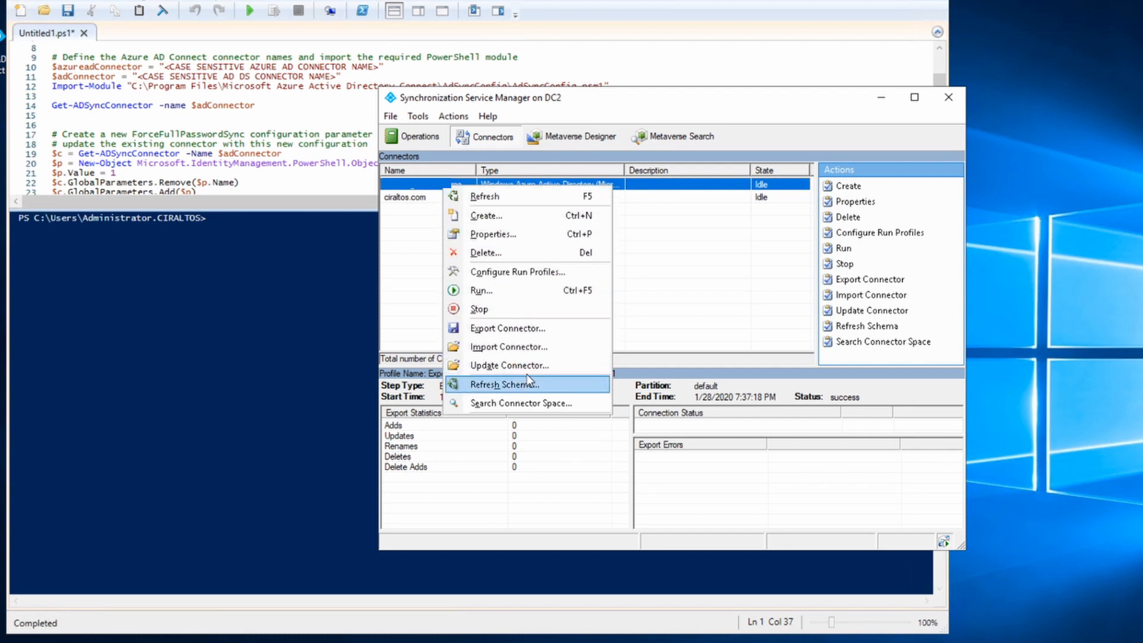
pyautogui.click(522, 236)
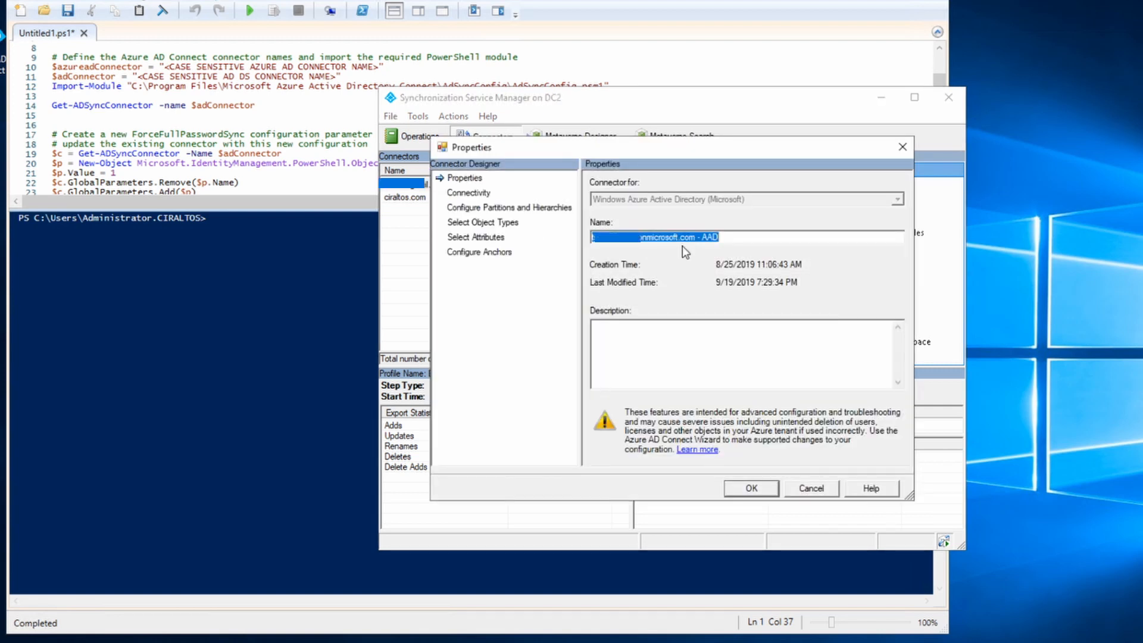
pyautogui.rightClick(683, 237)
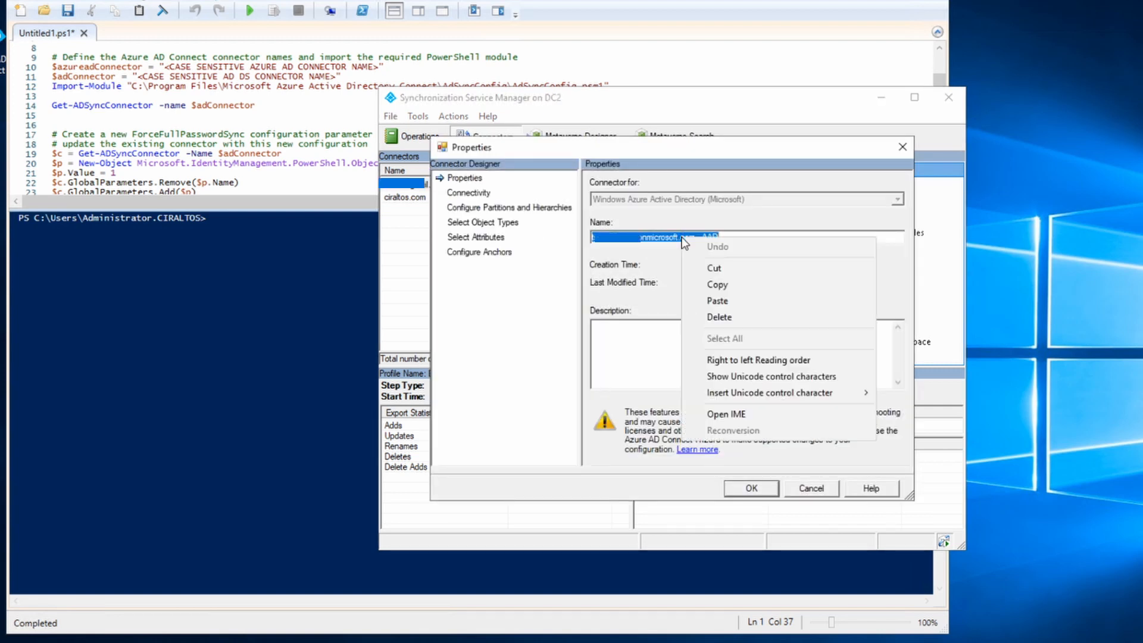
pyautogui.click(756, 286)
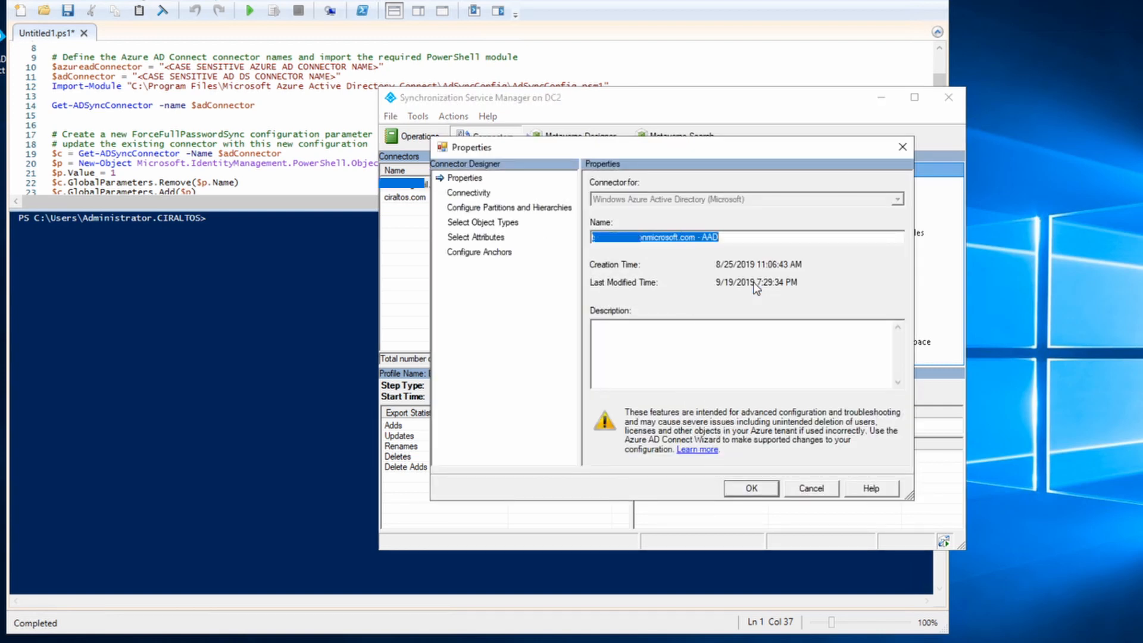
pyautogui.click(824, 489)
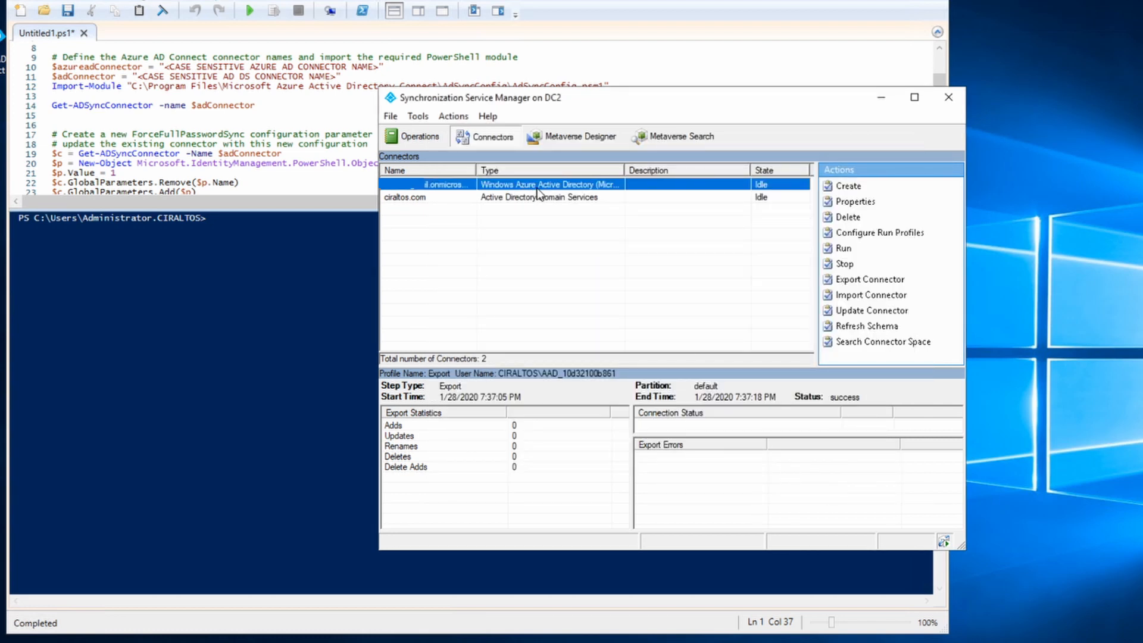
# Paste the copied Azure AD connector name over the placeholder on line 10.
pyautogui.click(228, 66)
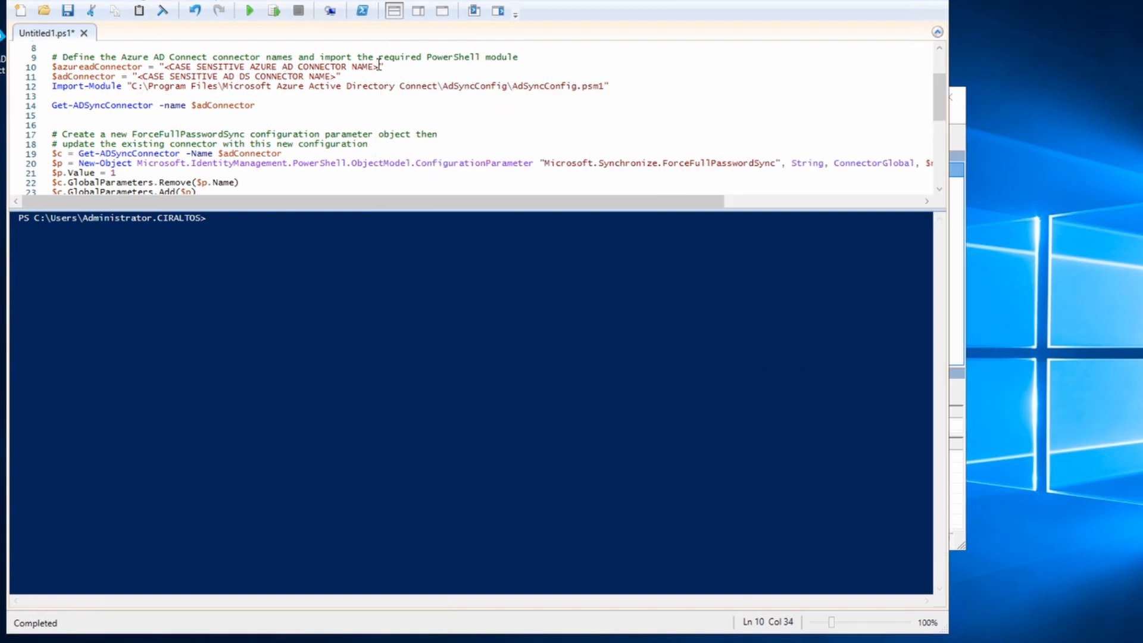
pyautogui.moveTo(380, 64); pyautogui.dragTo(165, 67)
pyautogui.rightClick(178, 66)
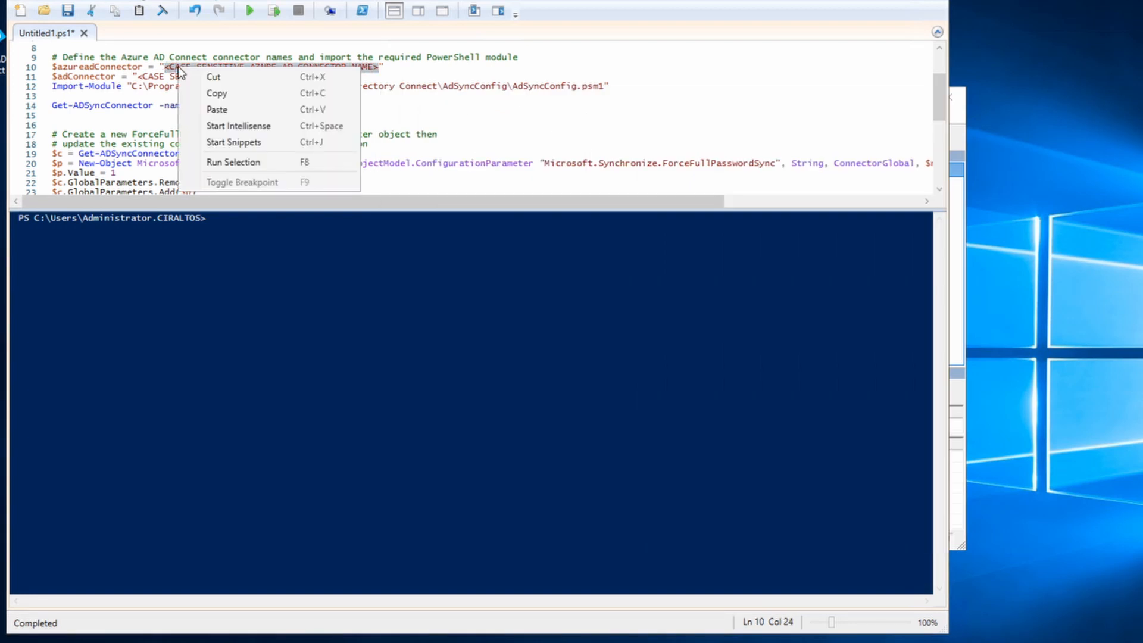
pyautogui.click(220, 109)
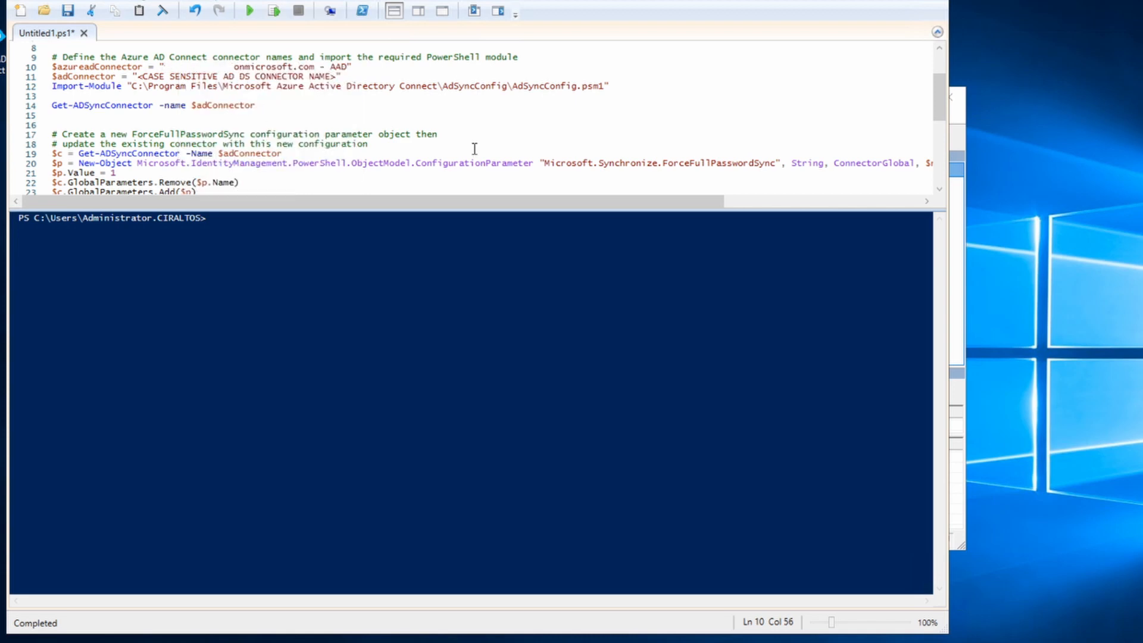
# Copy the ciraltos.com connector's name from its Properties in Synchronization Service Manager.
pyautogui.click(960, 358)
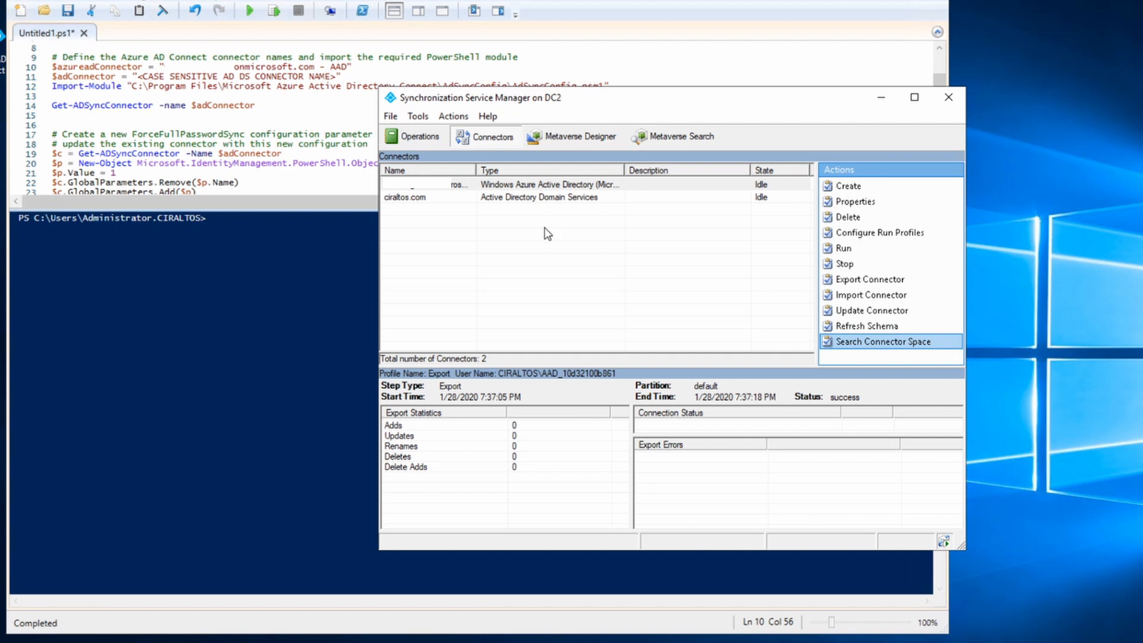
pyautogui.click(455, 201)
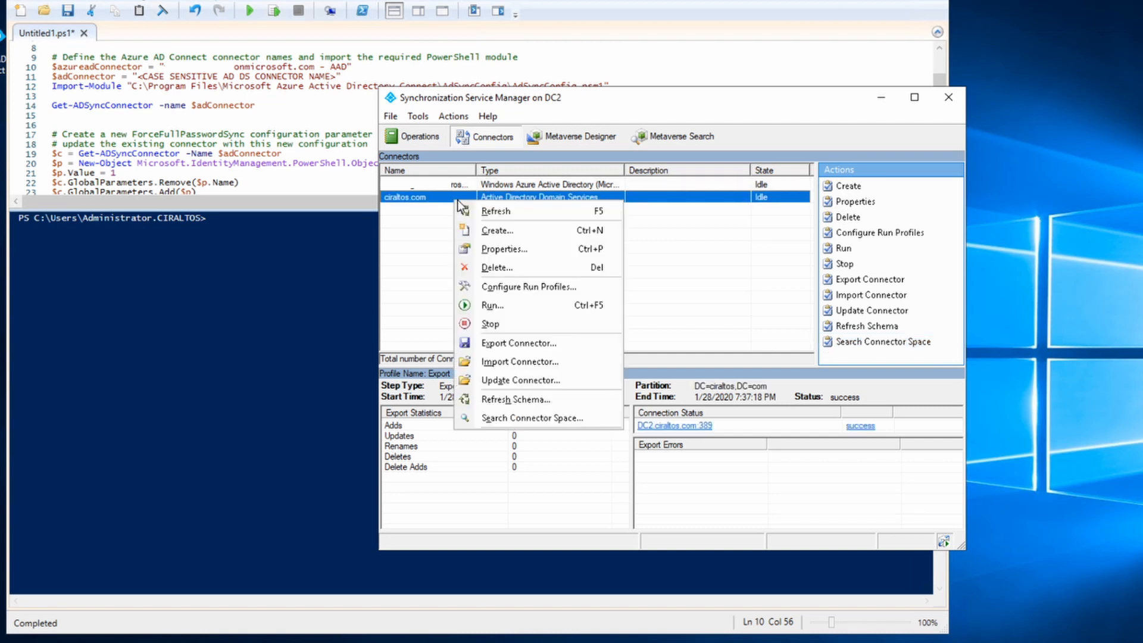
pyautogui.click(489, 249)
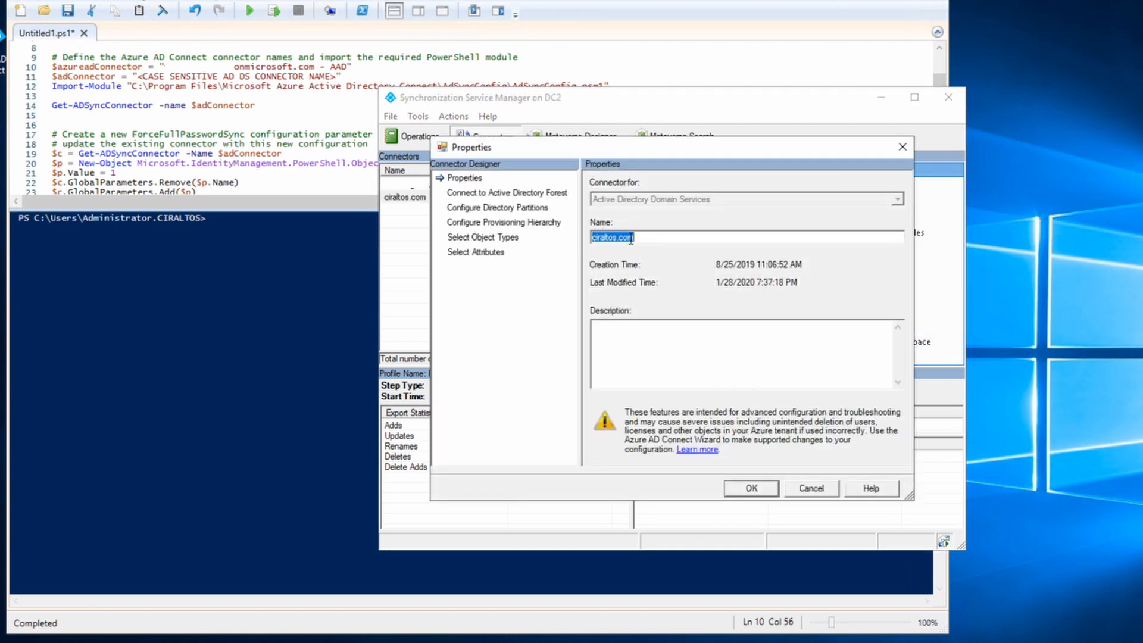
pyautogui.rightClick(634, 239)
pyautogui.click(668, 283)
pyautogui.click(809, 487)
# Paste ciraltos.com as the AD DS connector name on line 11 and select lines 10–12.
pyautogui.moveTo(337, 76); pyautogui.dragTo(139, 78)
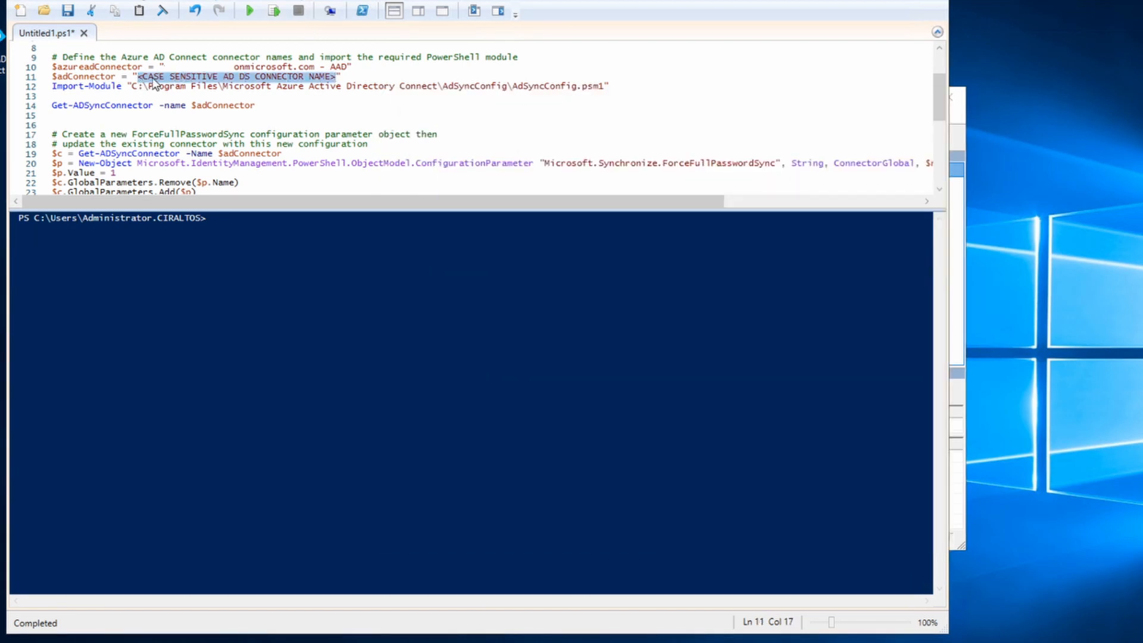
pyautogui.rightClick(150, 78)
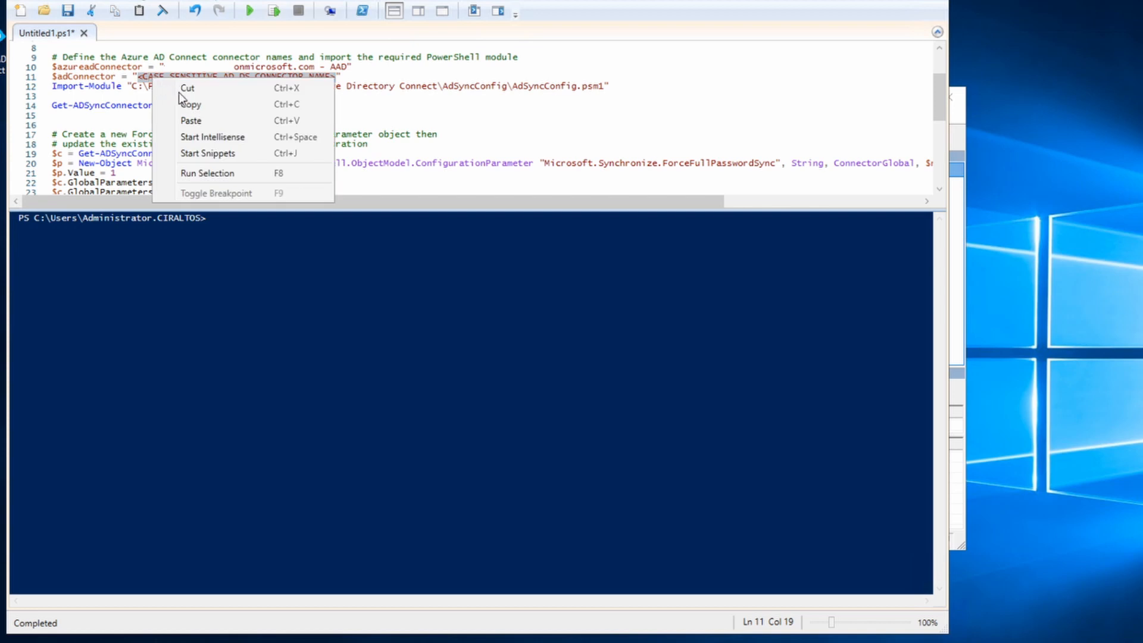
pyautogui.click(199, 120)
pyautogui.moveTo(623, 88); pyautogui.dragTo(41, 70)
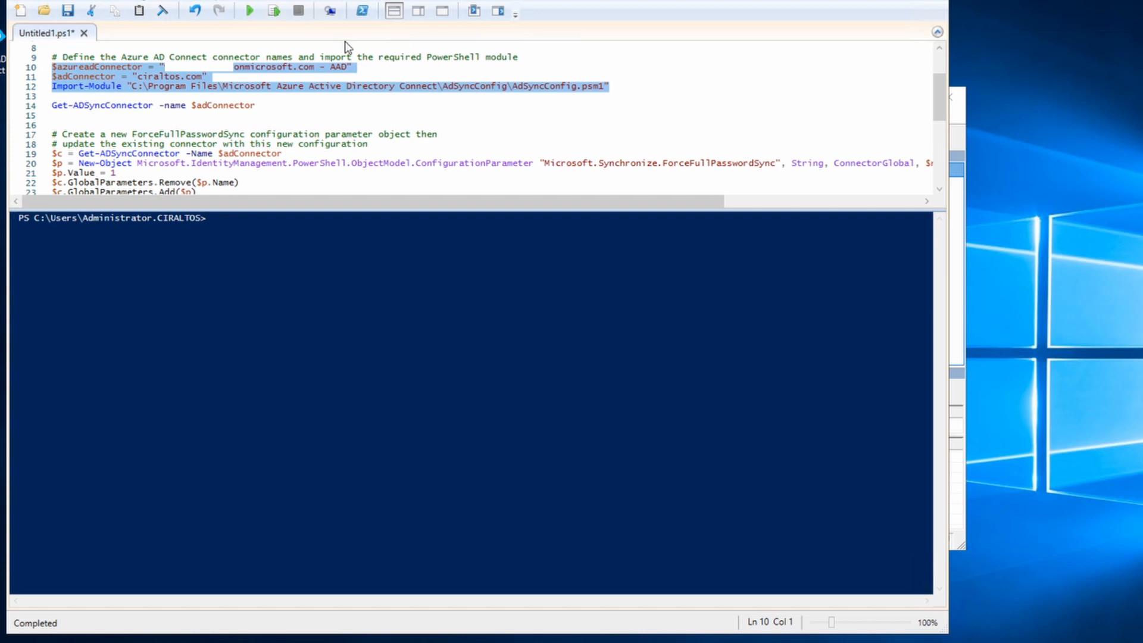
# Run lines 10–12, then run Get-ADSyncConnector on line 14 to list the ciraltos.com connector.
pyautogui.click(274, 10)
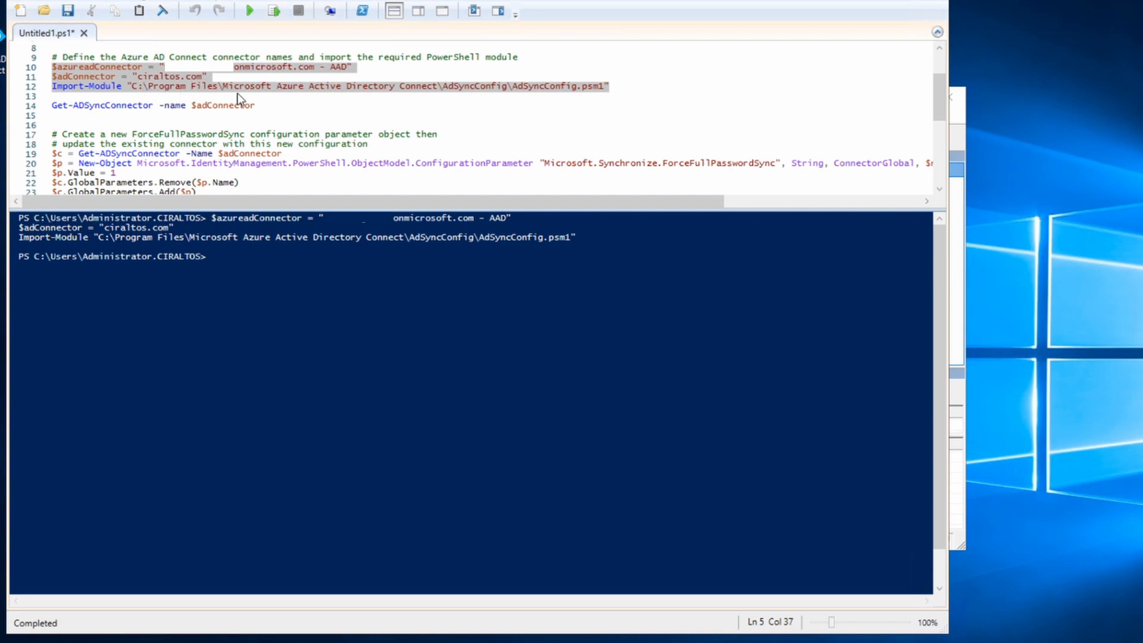
pyautogui.moveTo(275, 108); pyautogui.dragTo(52, 110)
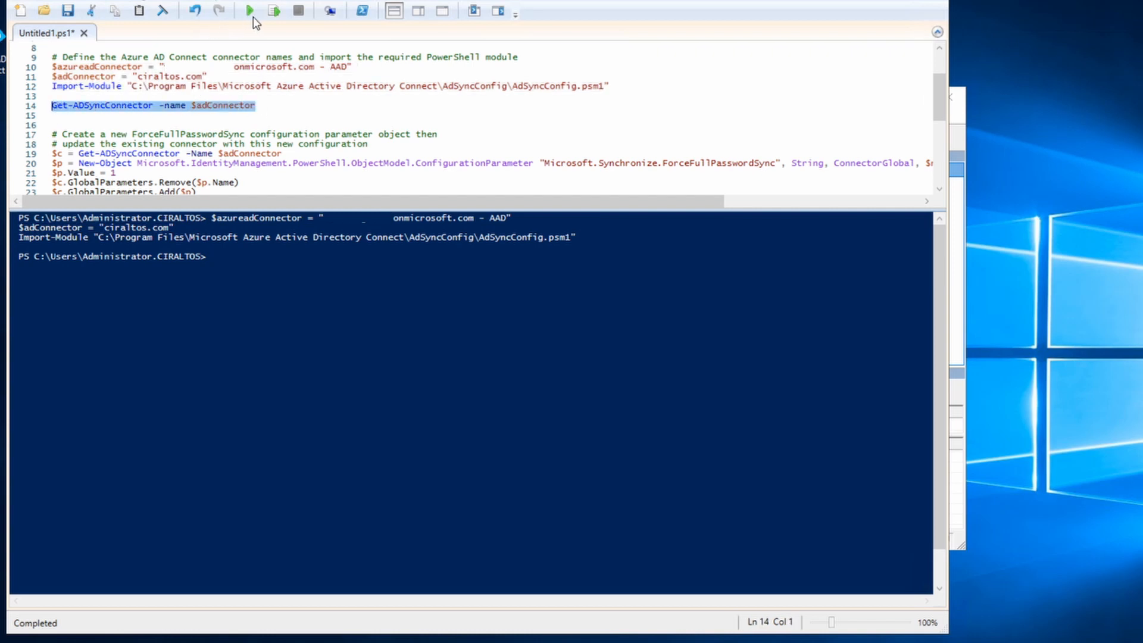
pyautogui.click(279, 17)
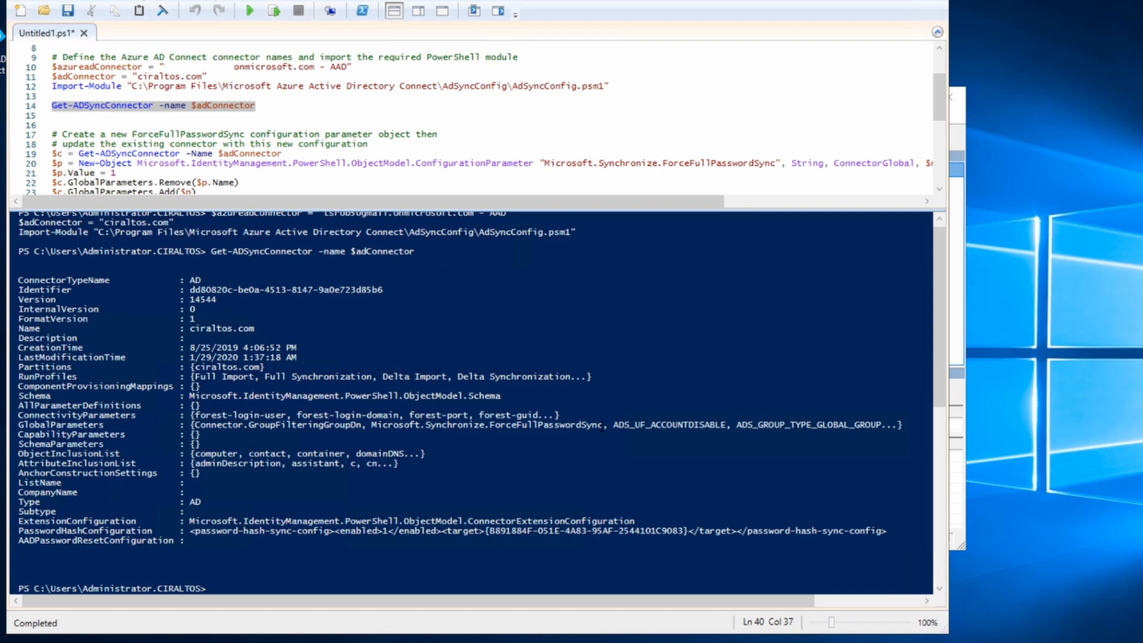
# Highlight ForceFullPasswordSync in the connector output and select the ForceFullPasswordSync setup lines.
pyautogui.moveTo(602, 426); pyautogui.dragTo(377, 426)
pyautogui.scroll(-2, 270, 162)
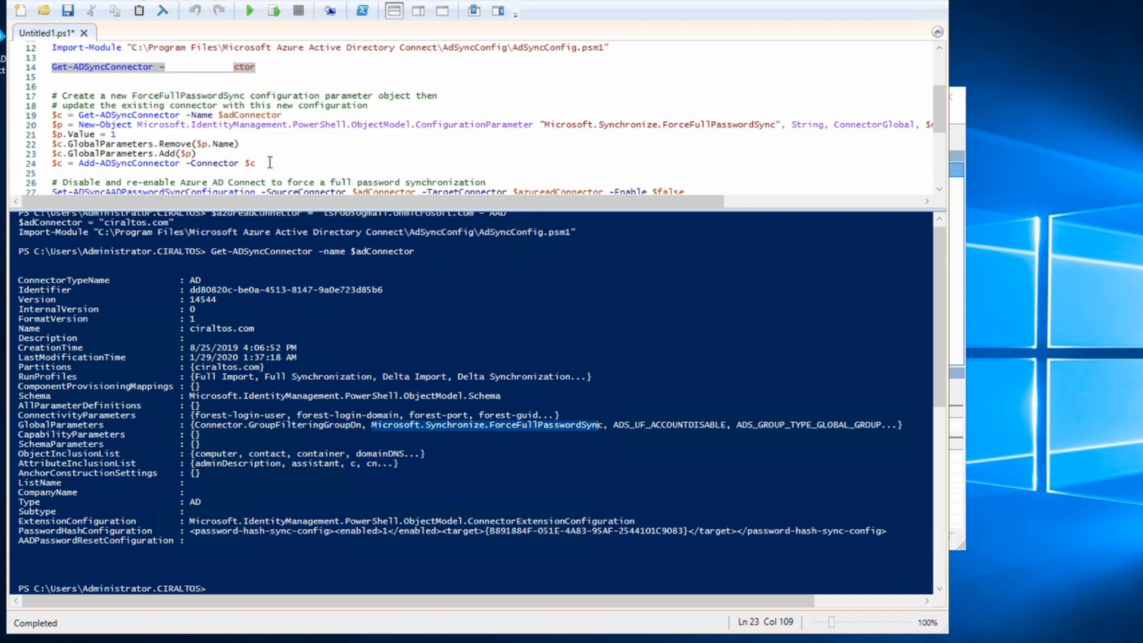
pyautogui.moveTo(270, 162); pyautogui.dragTo(42, 116)
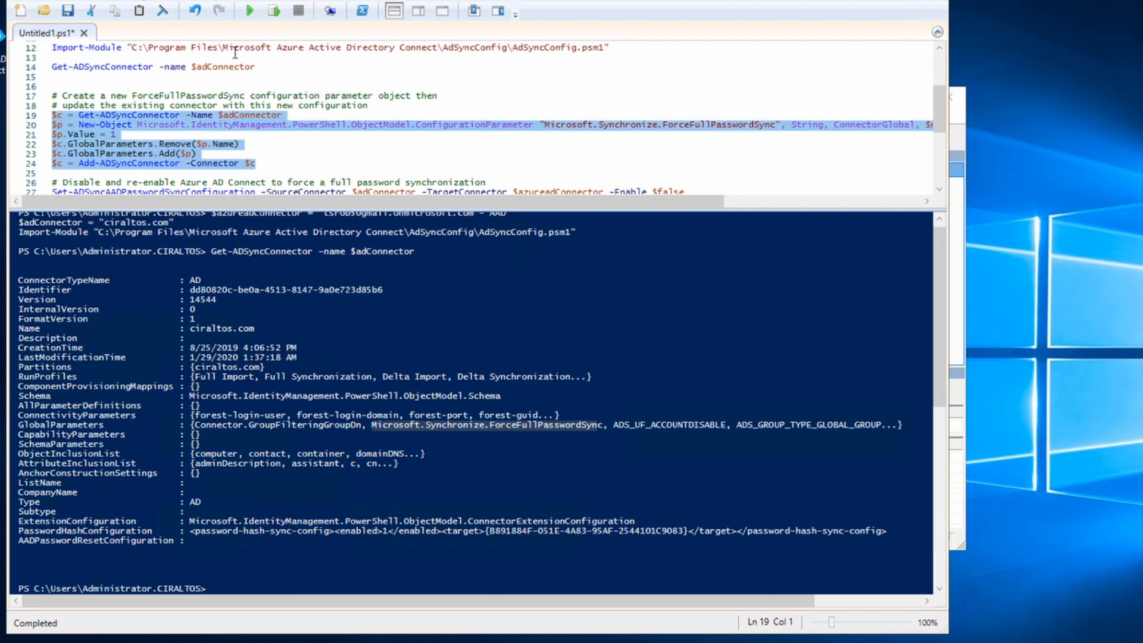
# Run the lines 19–24 that add ForceFullPasswordSync with value 1, then rerun the line 14 connector lookup.
pyautogui.click(275, 15)
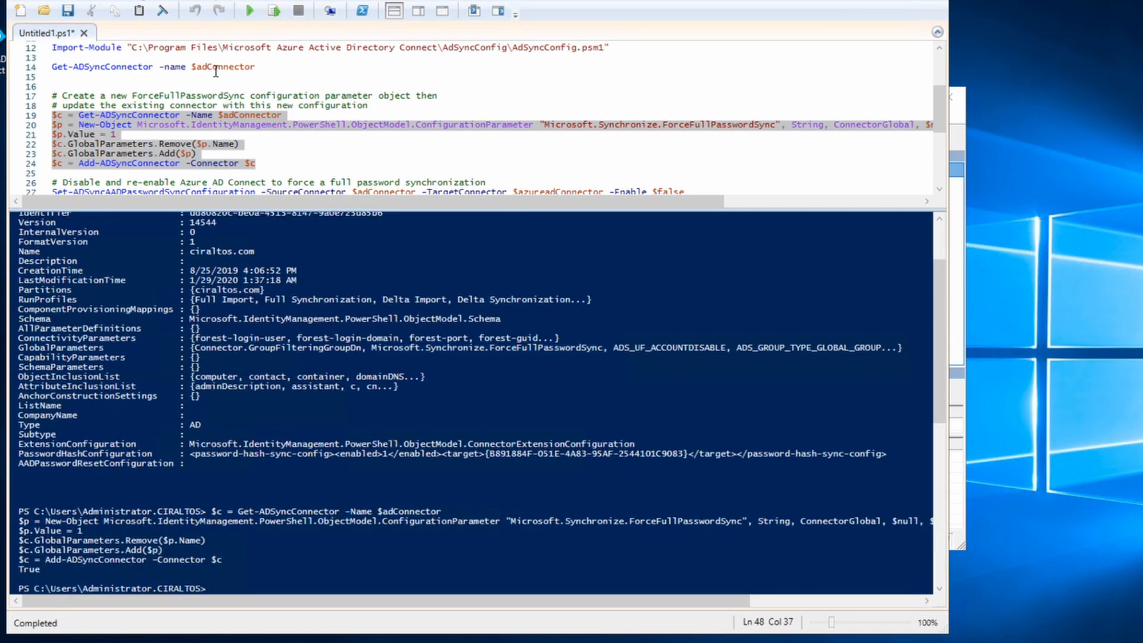
pyautogui.click(234, 67)
pyautogui.click(275, 13)
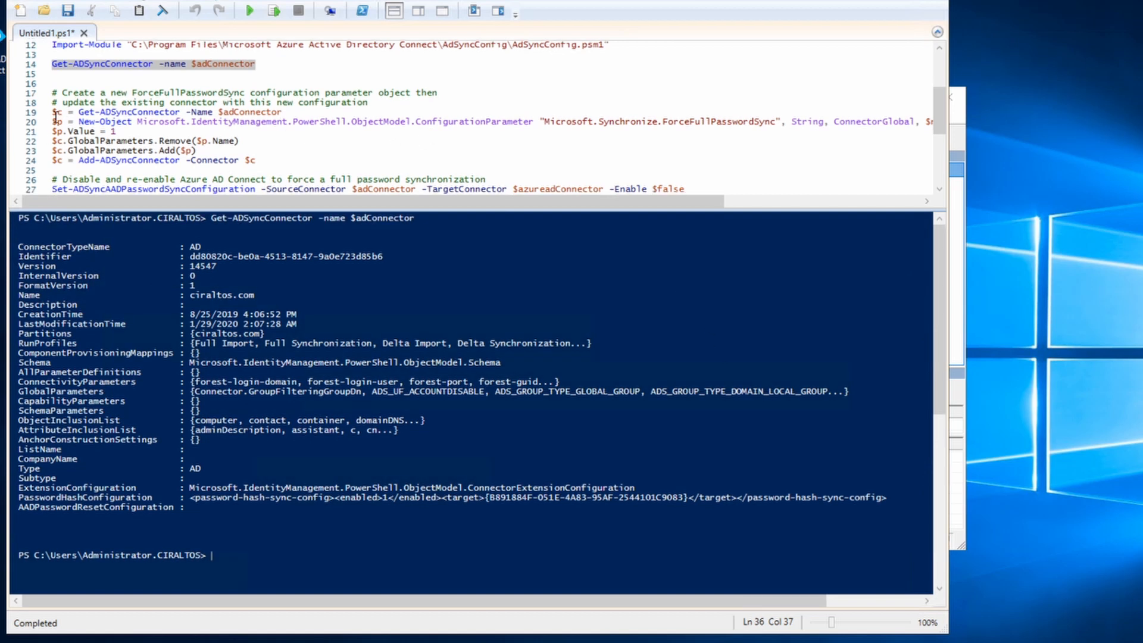
# Reload the connector with line 19 and list $c.GlobalParameters to confirm ForceFullPasswordSync is 1.
pyautogui.moveTo(53, 113); pyautogui.dragTo(77, 113)
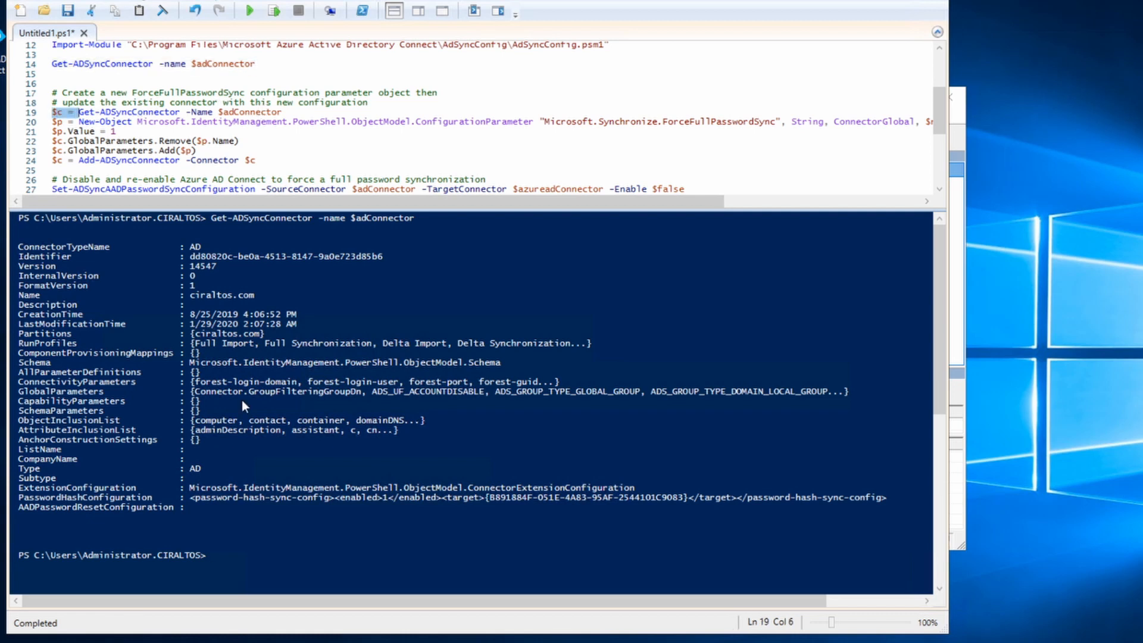
pyautogui.hotkey('shift', 'End')
pyautogui.click(269, 12)
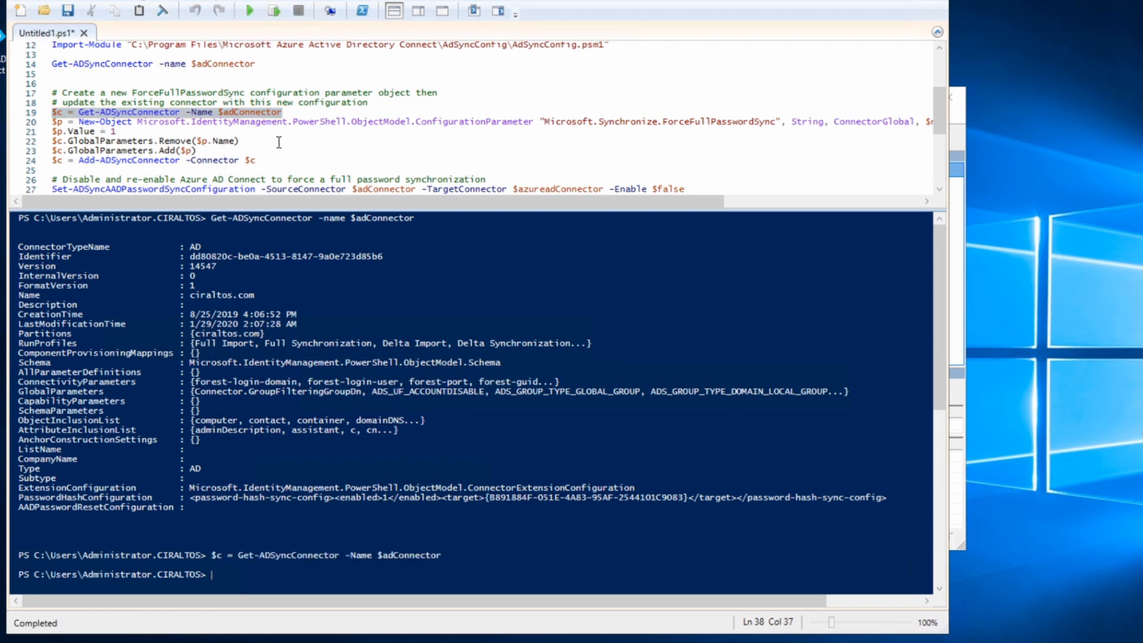
pyautogui.write('$c.gl')
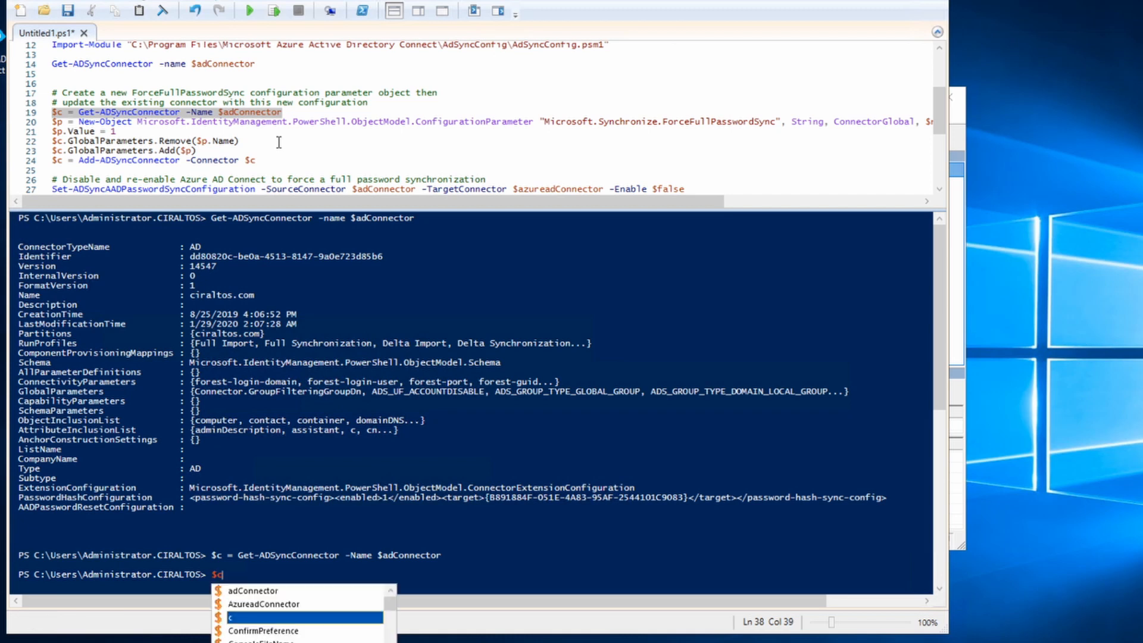
pyautogui.write('oba')
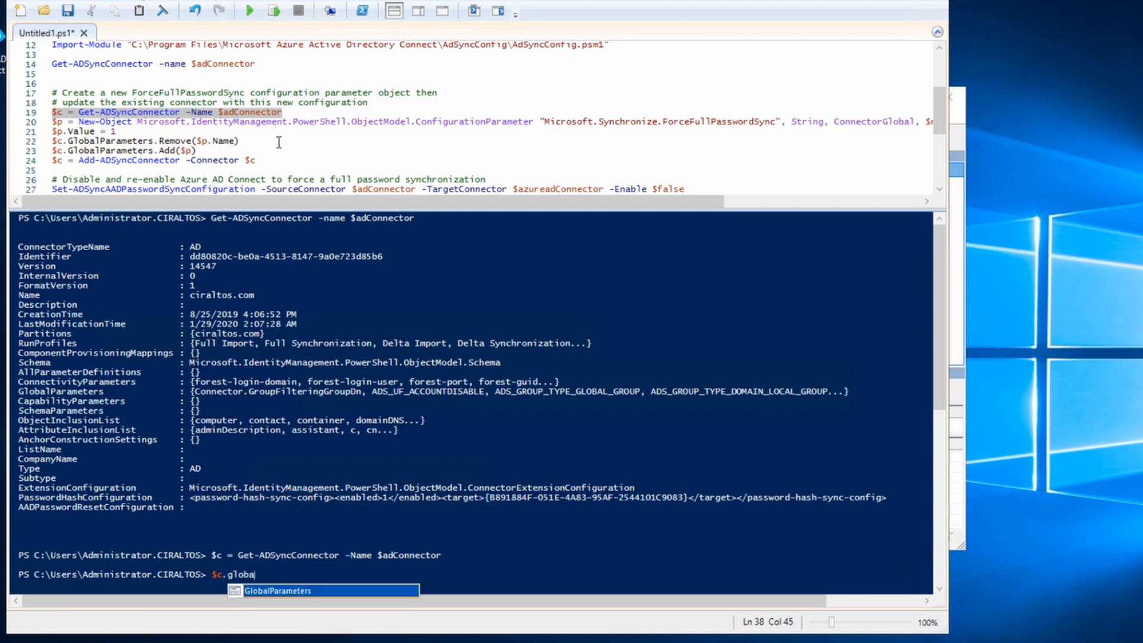
pyautogui.press('Tab')
pyautogui.press('Return')
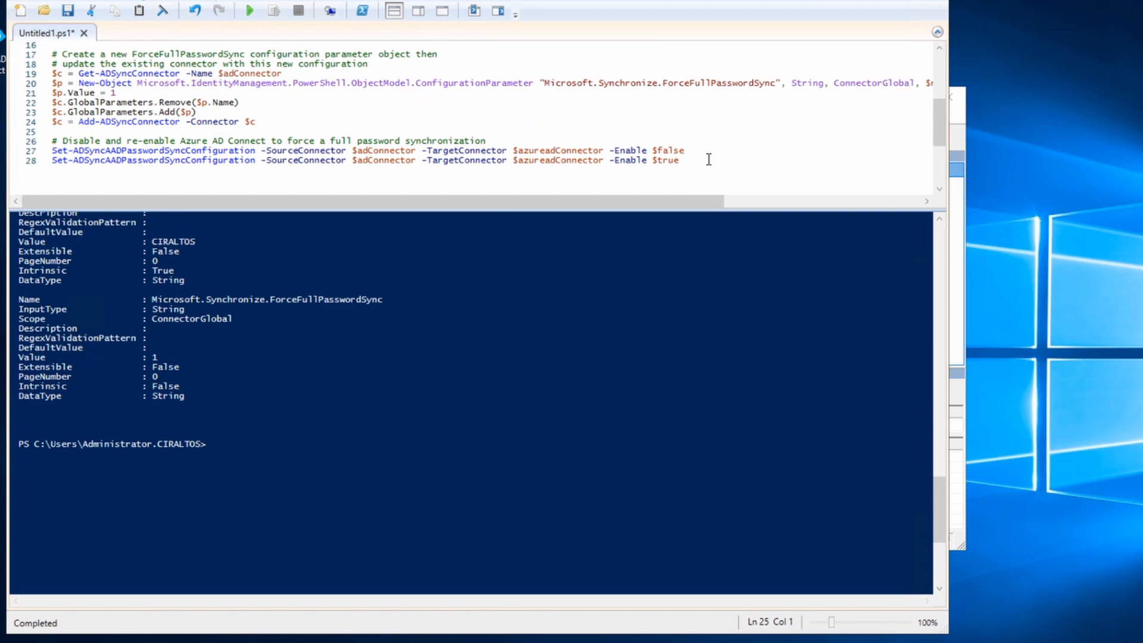
pyautogui.moveTo(682, 161); pyautogui.dragTo(50, 142)
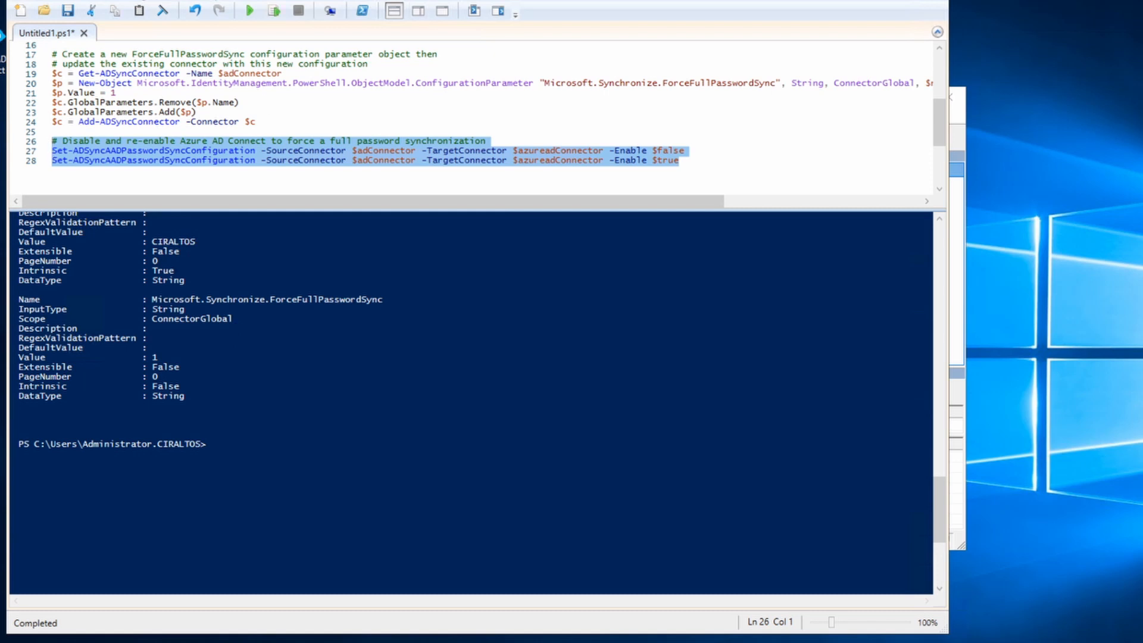
# Run the two Set-ADSyncAADPasswordSyncConfiguration commands to disable and re-enable ciraltos.com password sync.
pyautogui.click(275, 11)
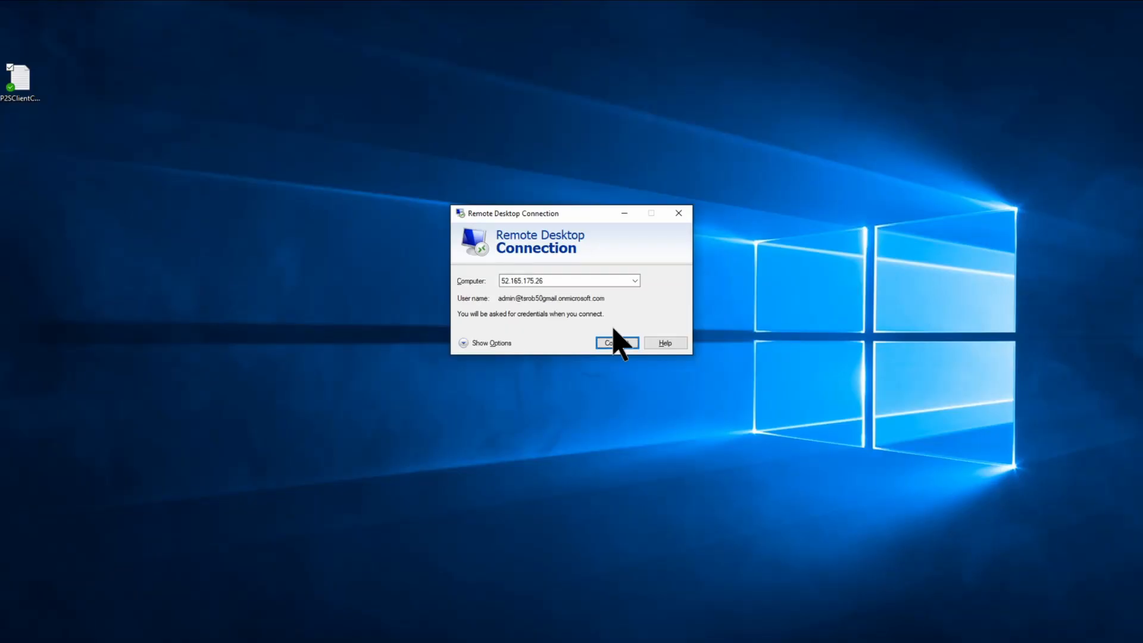
# Connect to 52.165.175.26 using a different domain user's credentials and accept the certificate warning.
pyautogui.click(619, 339)
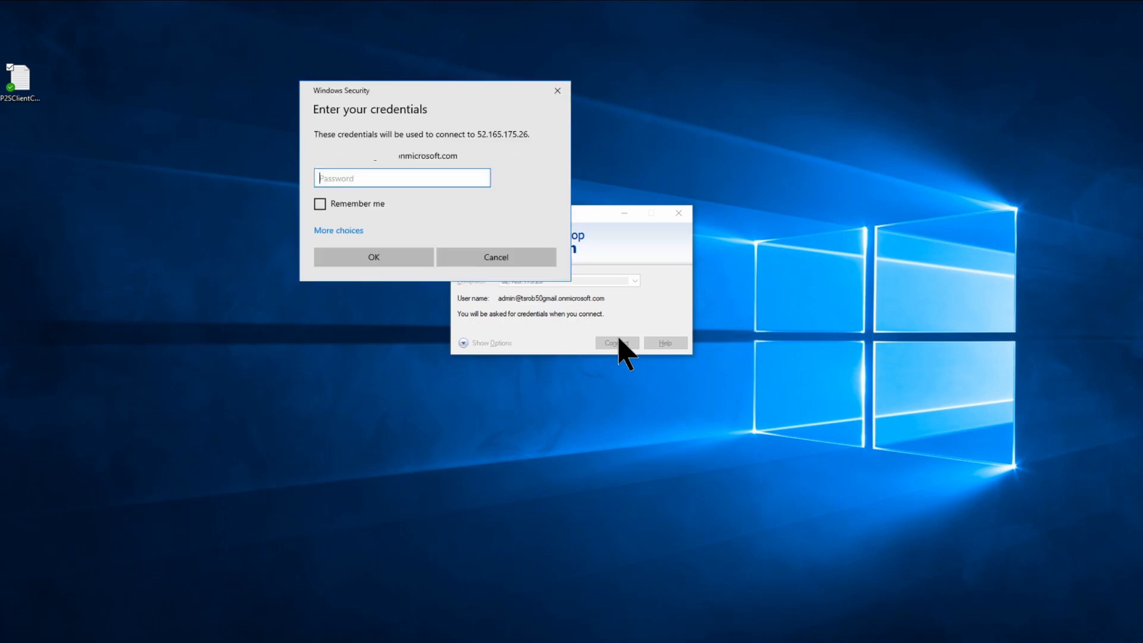
pyautogui.click(338, 230)
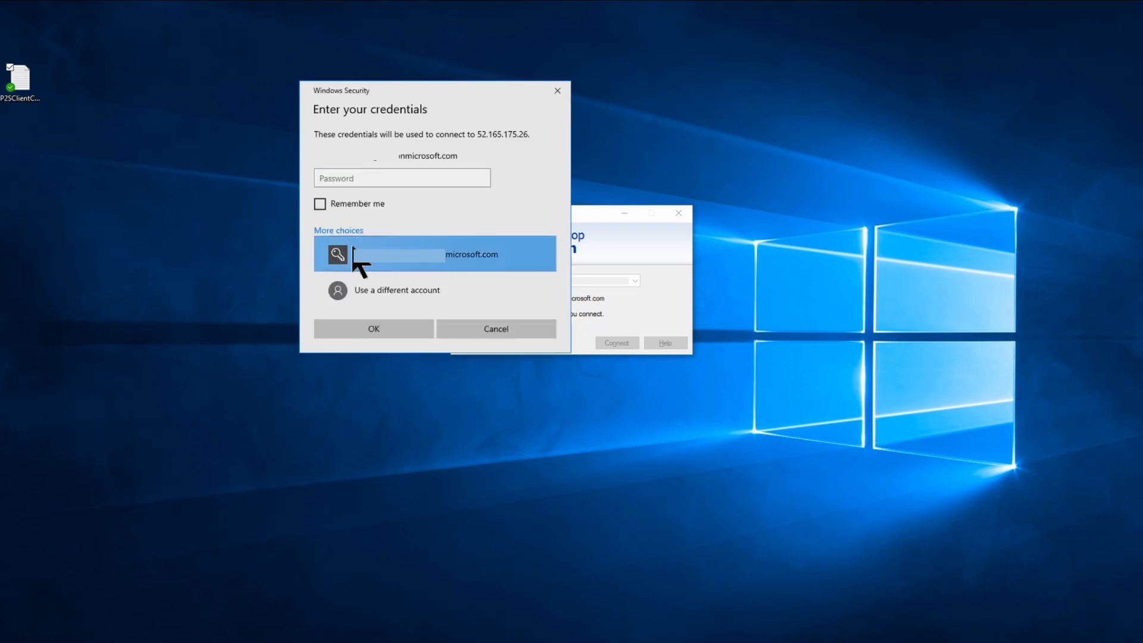
pyautogui.click(376, 297)
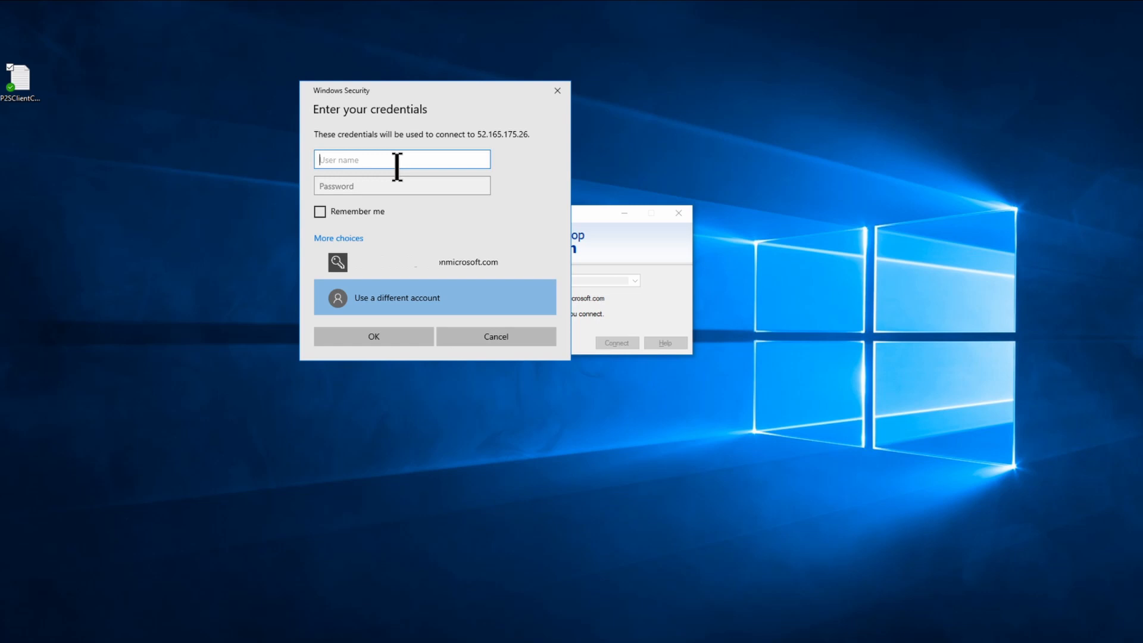
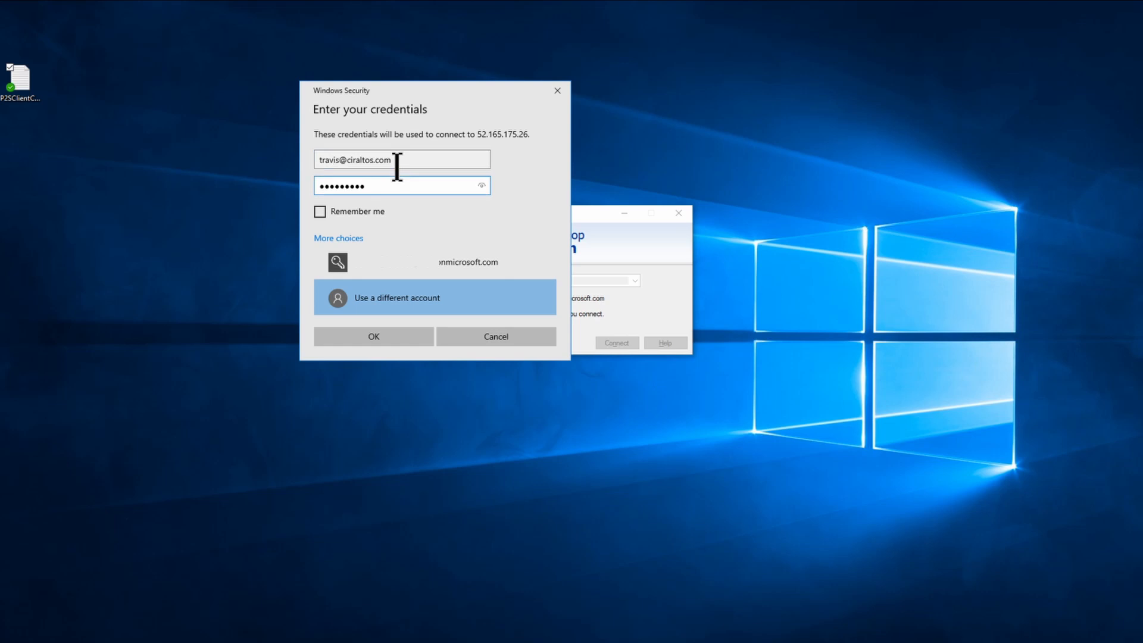
pyautogui.press('Return')
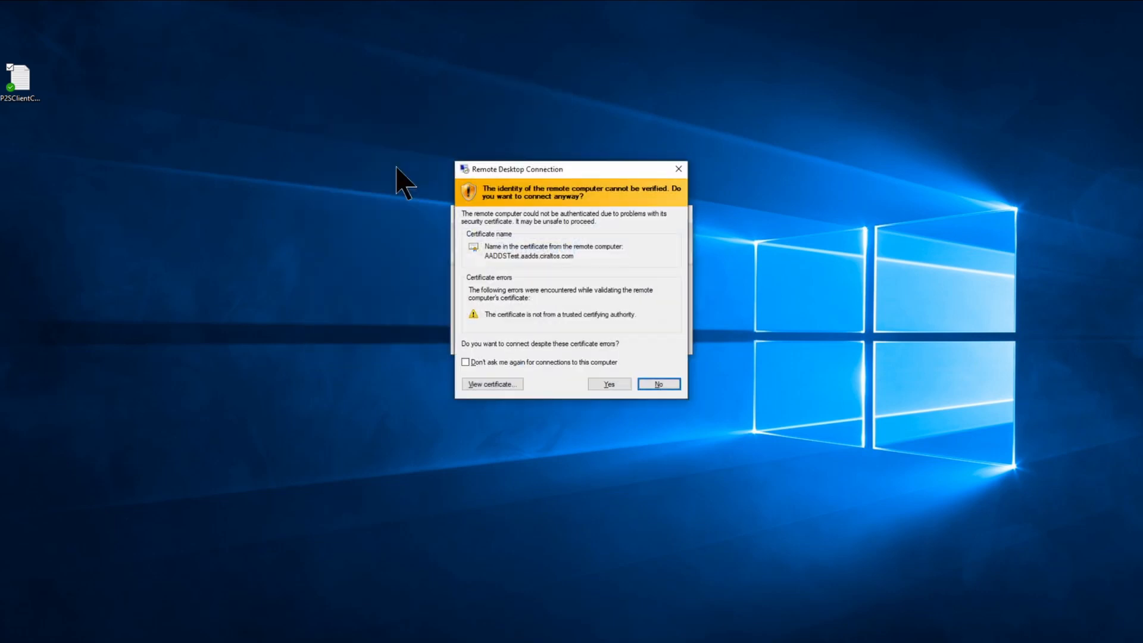
pyautogui.click(607, 384)
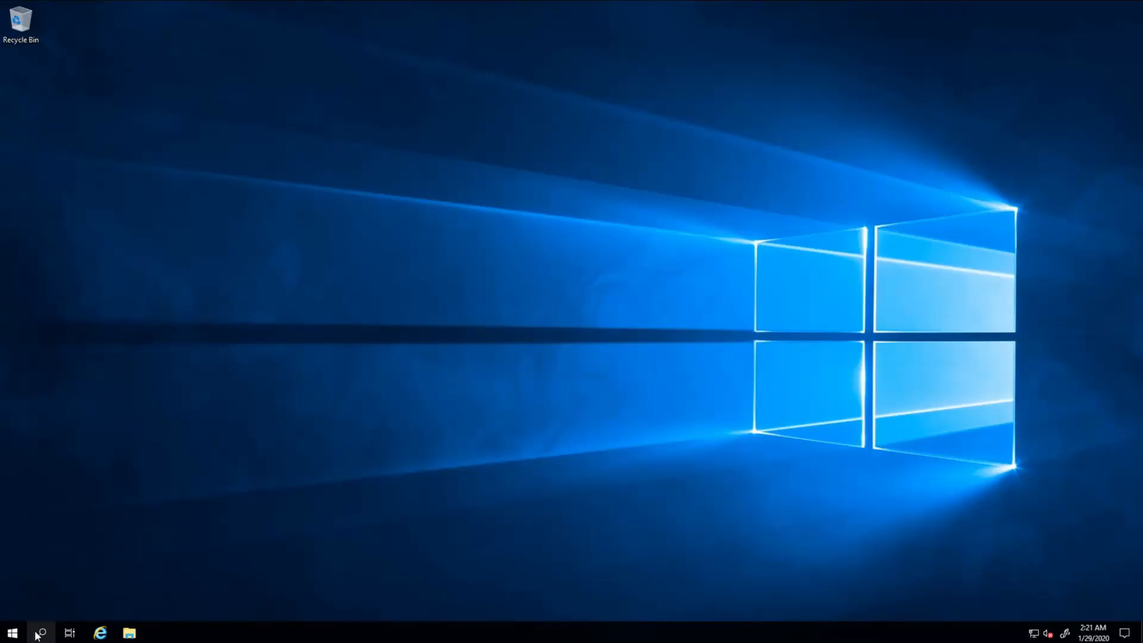
# Open Command Prompt and run ipconfig (IPv4 10.201.0.4) and hostname, which returns AADDSTest.
pyautogui.click(39, 633)
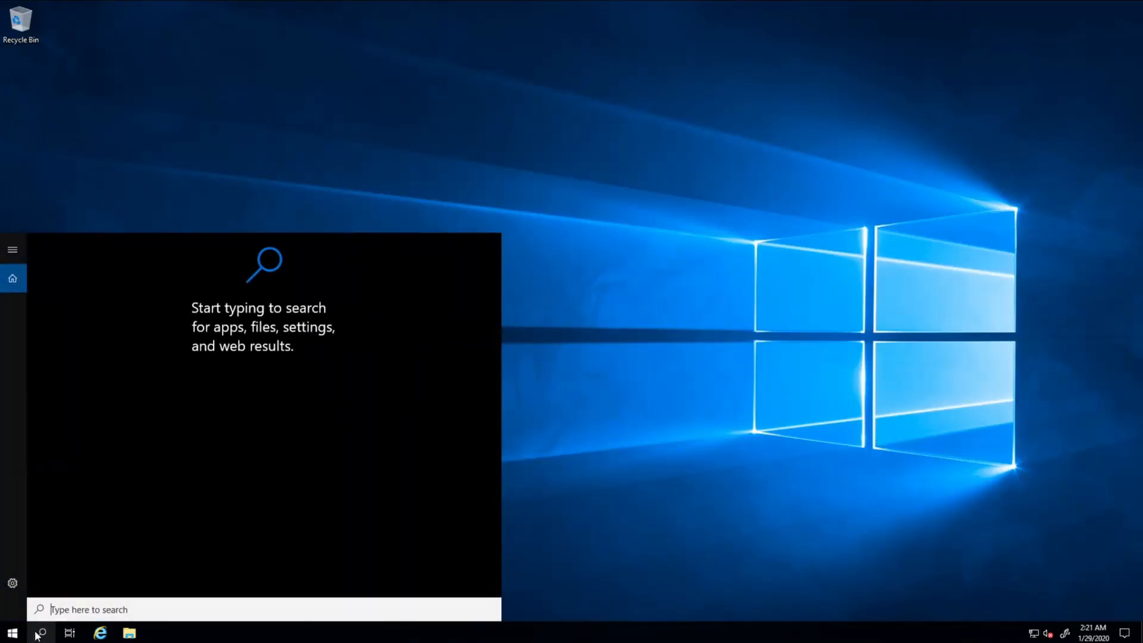
pyautogui.write('cmd')
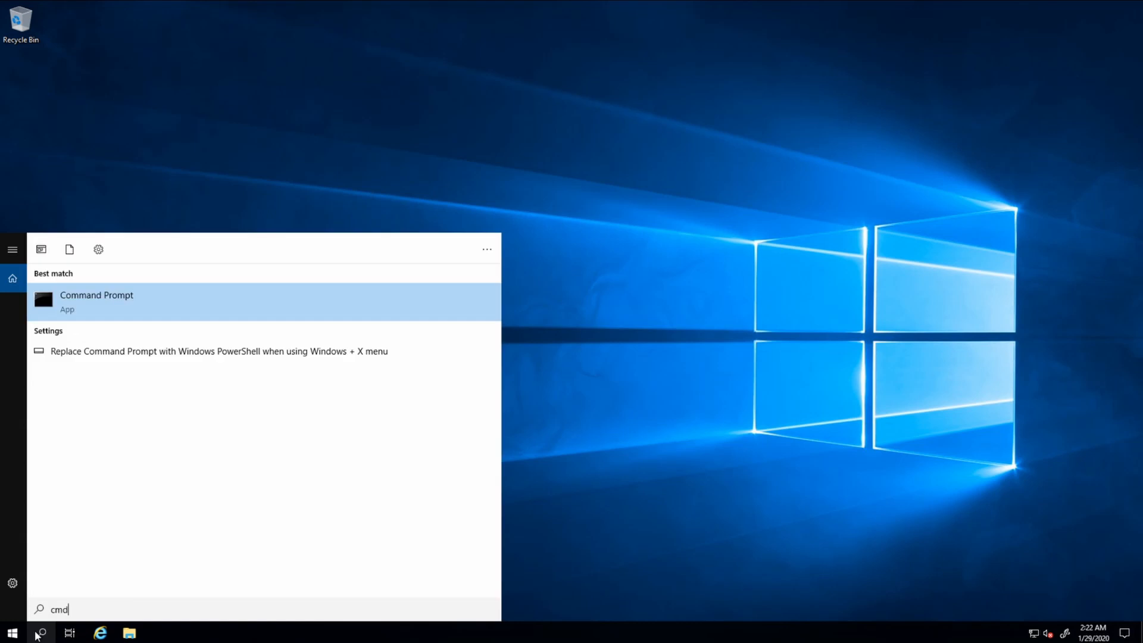
pyautogui.click(42, 283)
pyautogui.write('ipconfig')
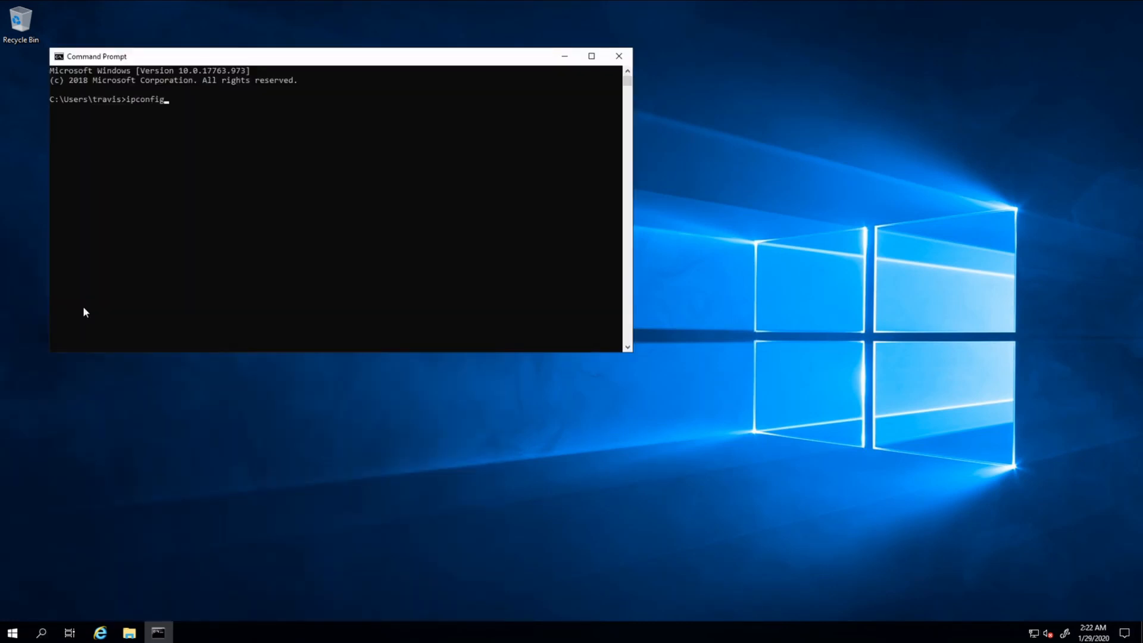
pyautogui.press('Return')
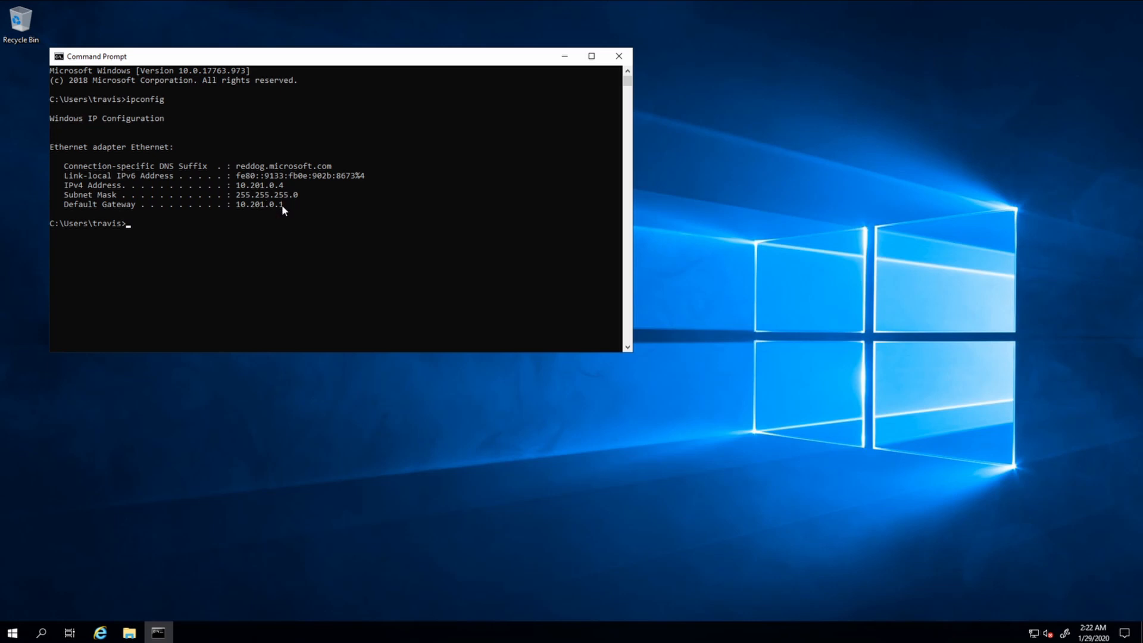
pyautogui.write('hostnam')
pyautogui.write('e')
pyautogui.press('Return')
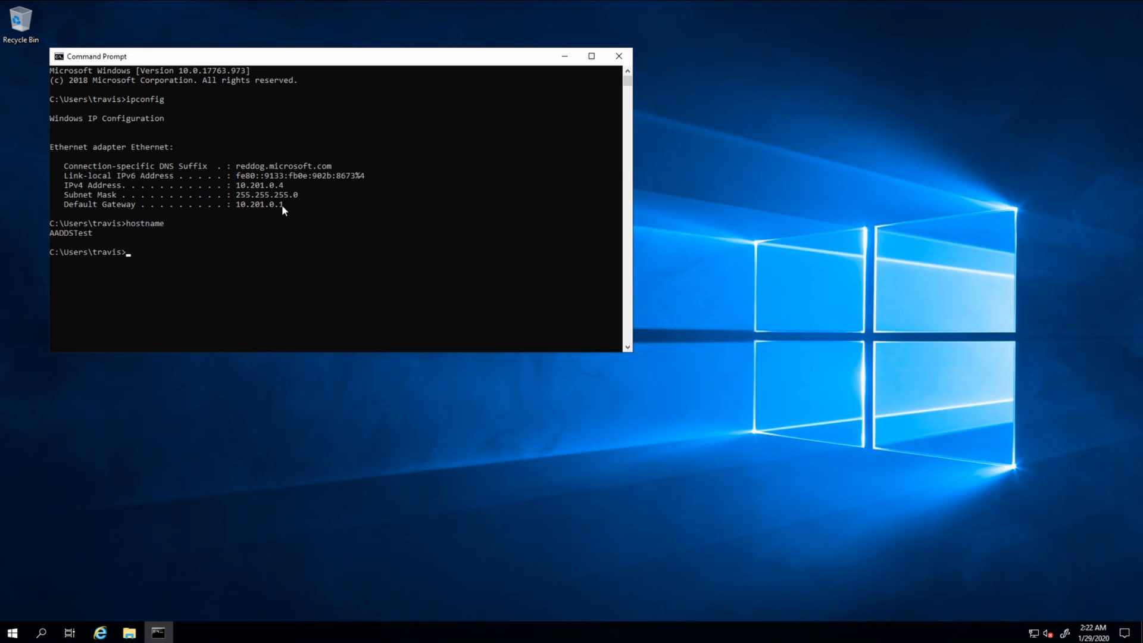